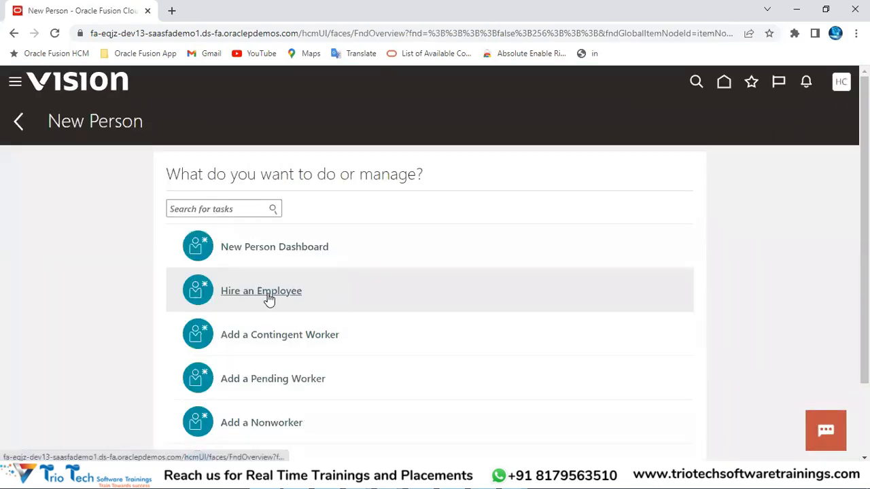
Start the Hire an Employee task and set the legal employer to Vision University LE.
{"action": "left_click", "coordinate": [269, 299]}
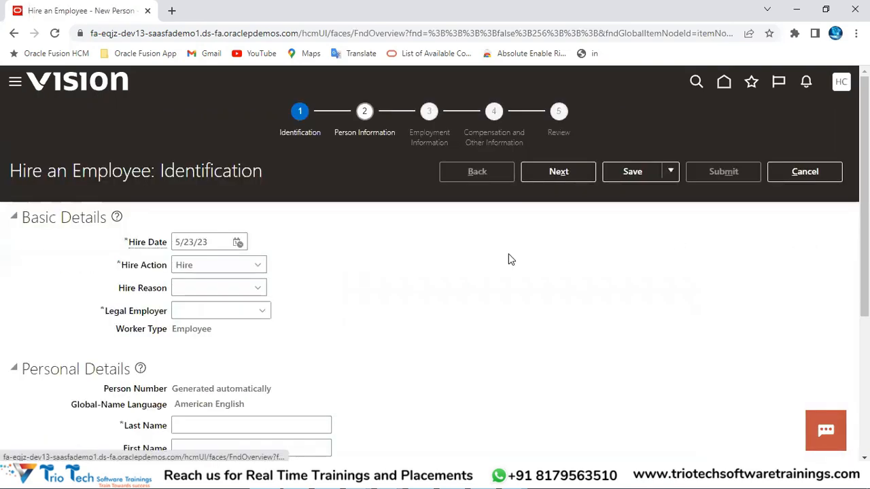
{"action": "left_click", "coordinate": [264, 311]}
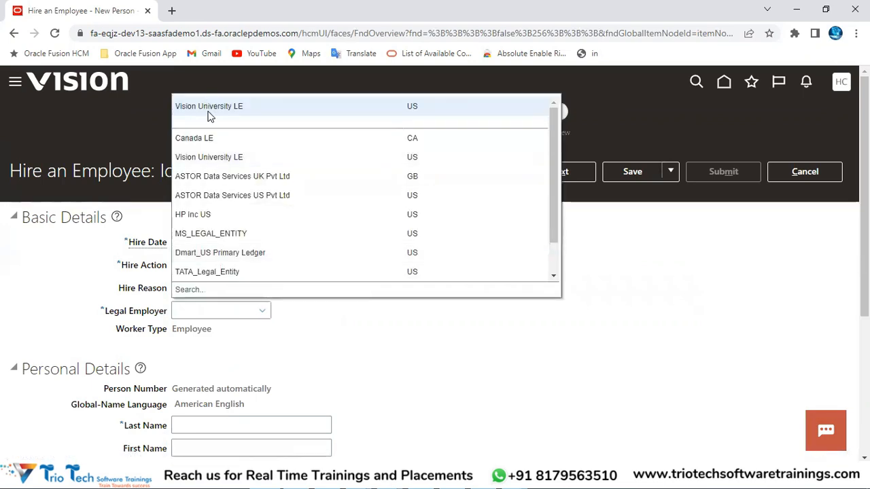
{"action": "left_click", "coordinate": [209, 107]}
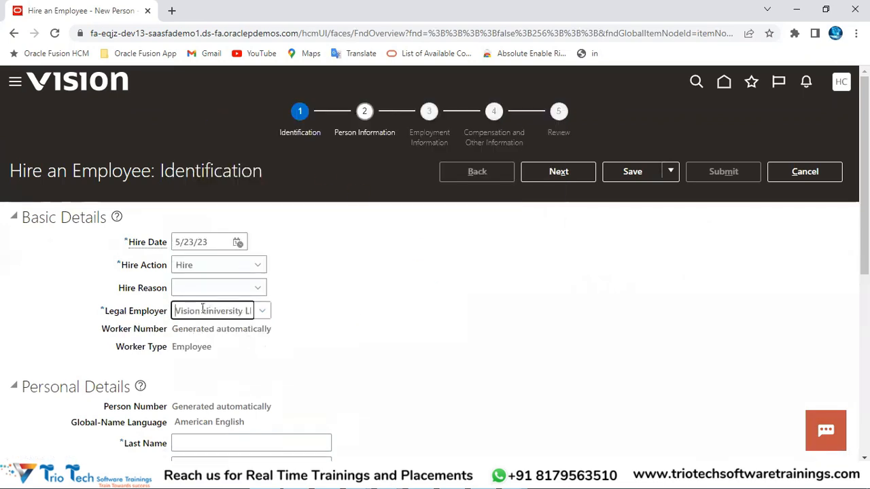
{"action": "left_click_drag", "start_coordinate": [184, 310], "coordinate": [252, 316]}
Enter the employee's last name and first name in Personal Details, and continue to the Person Information stage.
{"action": "scroll", "coordinate": [385, 337], "scroll_direction": "down", "scroll_amount": 3}
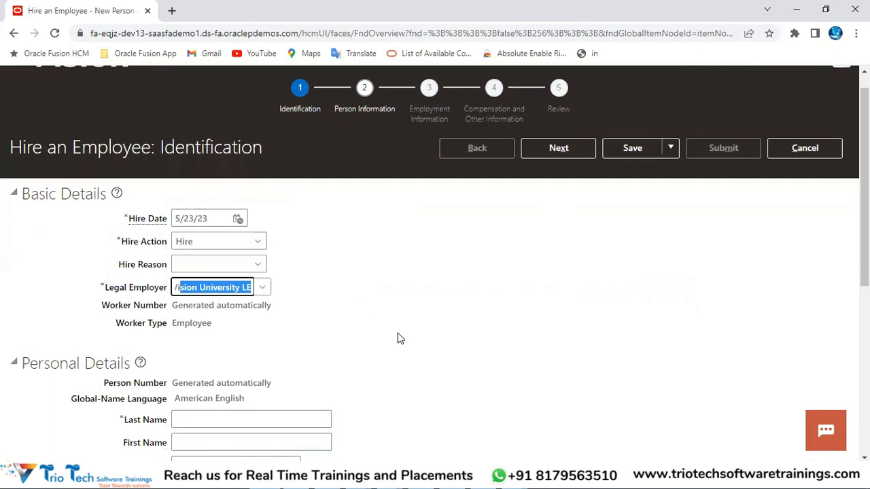
{"action": "left_click", "coordinate": [241, 251]}
{"action": "type", "text": "TrioTech"}
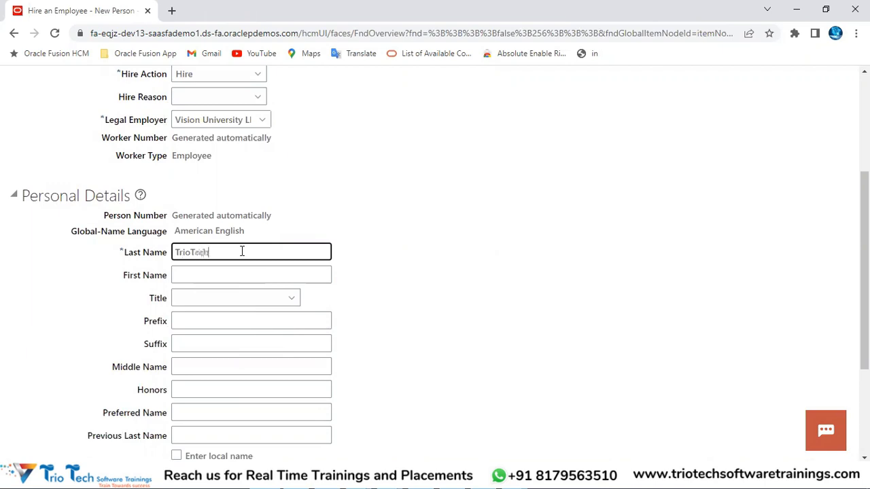
{"action": "key", "text": "Tab"}
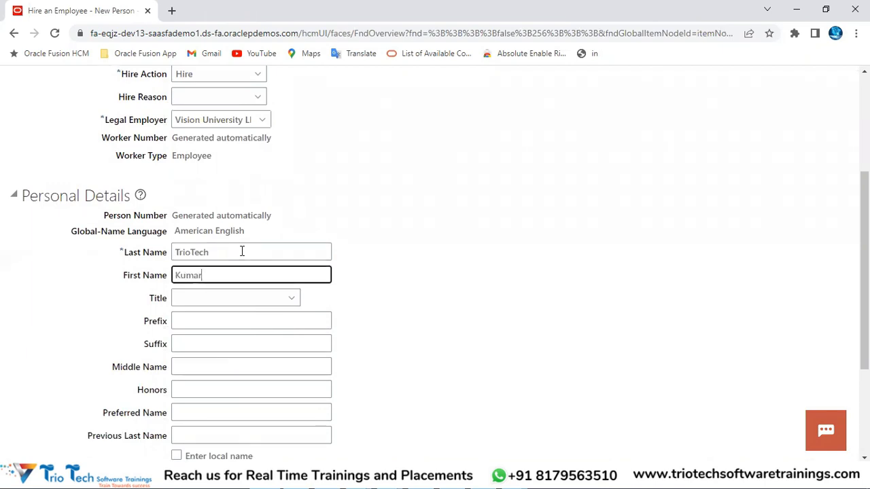
{"action": "scroll", "coordinate": [285, 297], "scroll_direction": "down", "scroll_amount": 3}
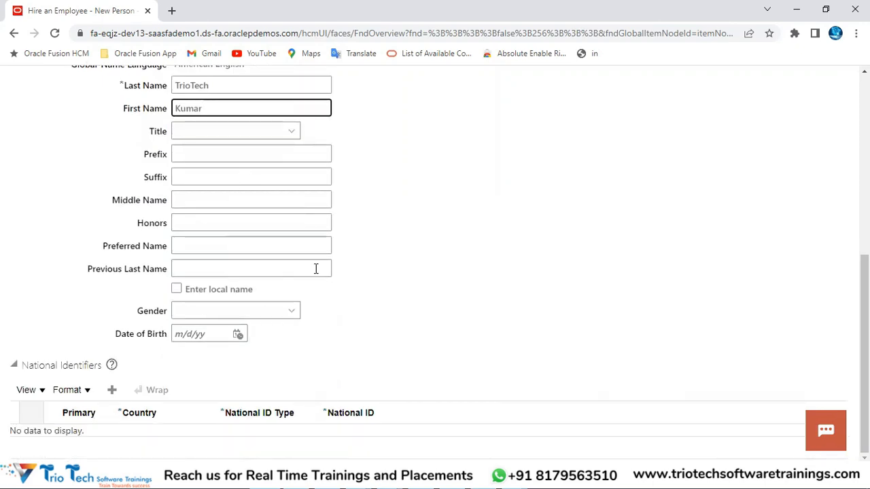
{"action": "scroll", "coordinate": [316, 268], "scroll_direction": "up", "scroll_amount": 6}
{"action": "left_click", "coordinate": [559, 171]}
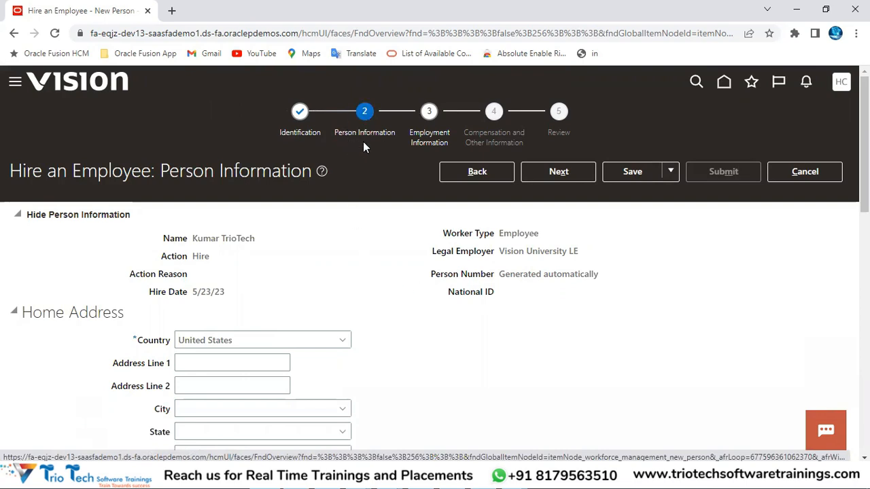
Leave the home address and phone details blank and continue to the Employment Information stage.
{"action": "scroll", "coordinate": [229, 297], "scroll_direction": "down", "scroll_amount": 4}
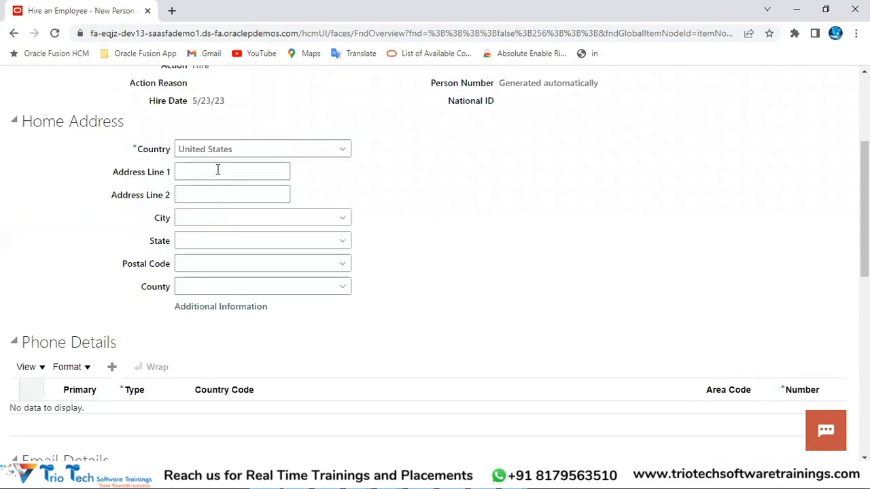
{"action": "scroll", "coordinate": [262, 241], "scroll_direction": "down", "scroll_amount": 2}
{"action": "scroll", "coordinate": [240, 188], "scroll_direction": "up", "scroll_amount": 6}
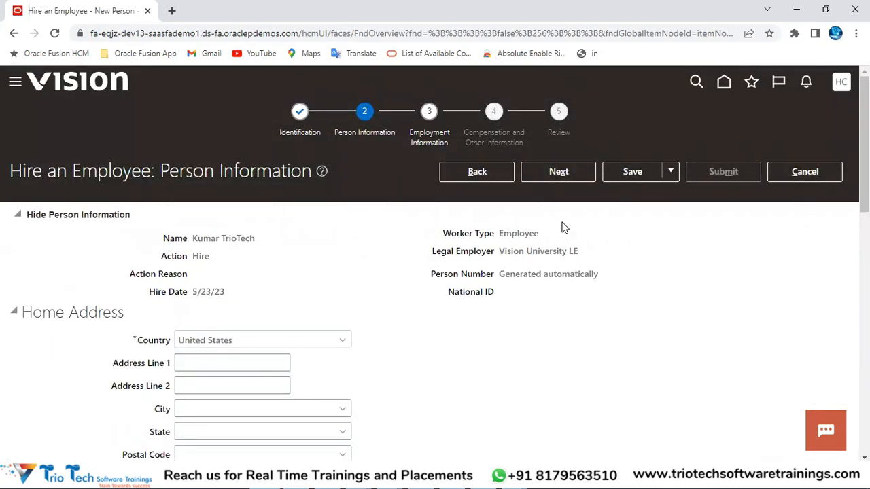
{"action": "left_click", "coordinate": [559, 172]}
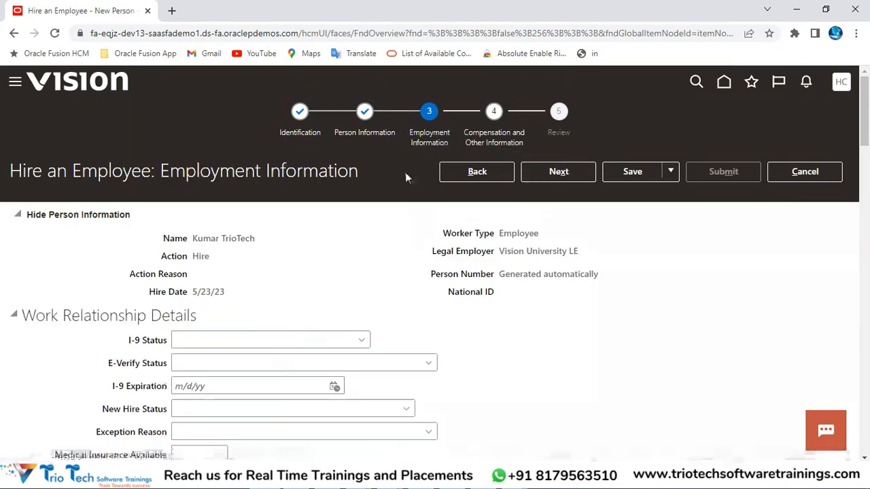
Set the assignment's business unit to Vision University BU.
{"action": "scroll", "coordinate": [319, 207], "scroll_direction": "down", "scroll_amount": 1}
{"action": "scroll", "coordinate": [323, 208], "scroll_direction": "down", "scroll_amount": 5}
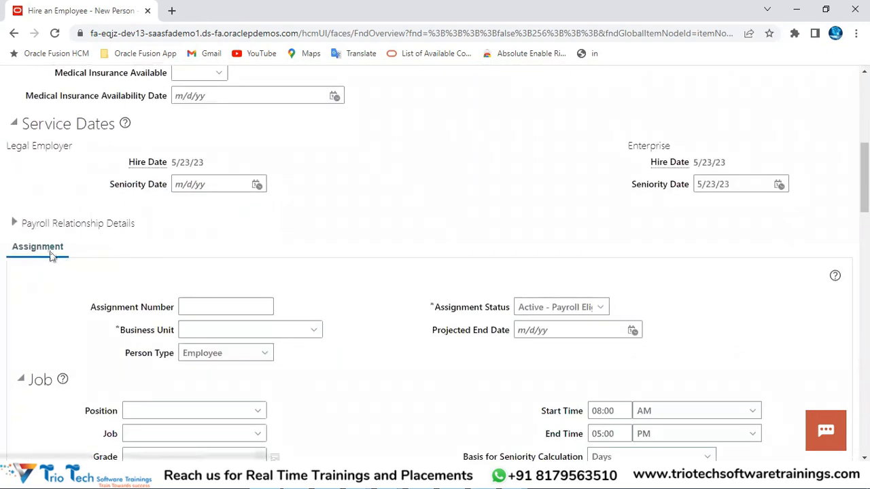
{"action": "scroll", "coordinate": [234, 269], "scroll_direction": "down", "scroll_amount": 2}
{"action": "left_click", "coordinate": [224, 202]}
{"action": "left_click", "coordinate": [316, 203]}
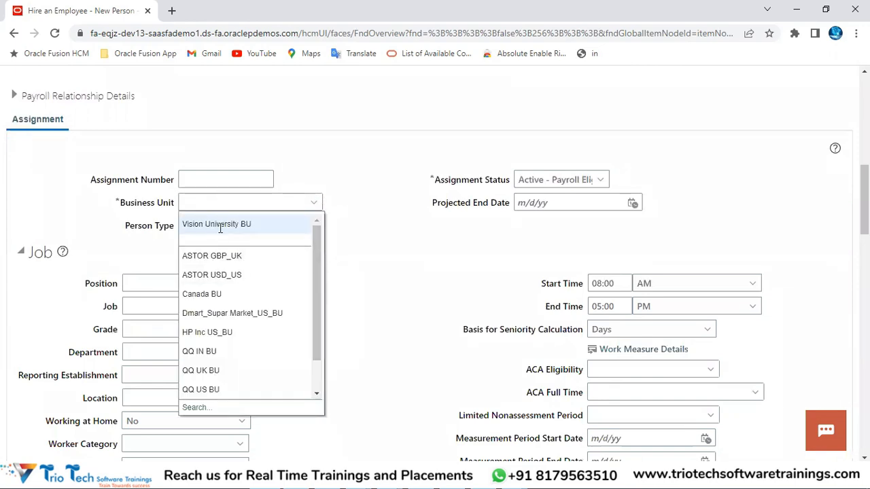
{"action": "left_click", "coordinate": [218, 224]}
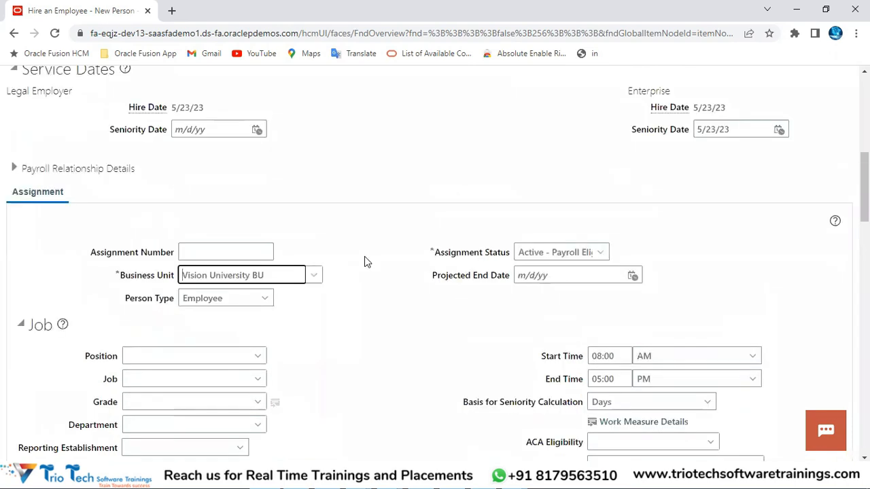
Review the Employment Information page, checking the legal employer, the assignment's business unit and the Position field.
{"action": "scroll", "coordinate": [272, 265], "scroll_direction": "down", "scroll_amount": 2}
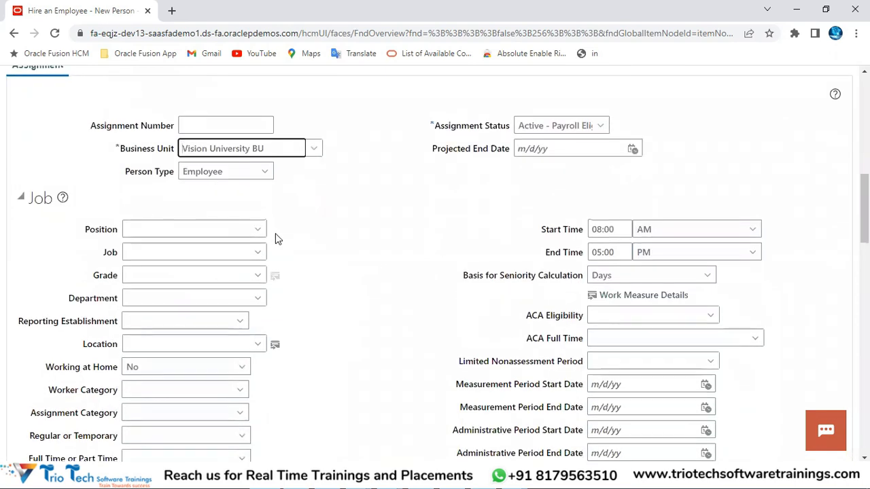
{"action": "scroll", "coordinate": [276, 233], "scroll_direction": "up", "scroll_amount": 10}
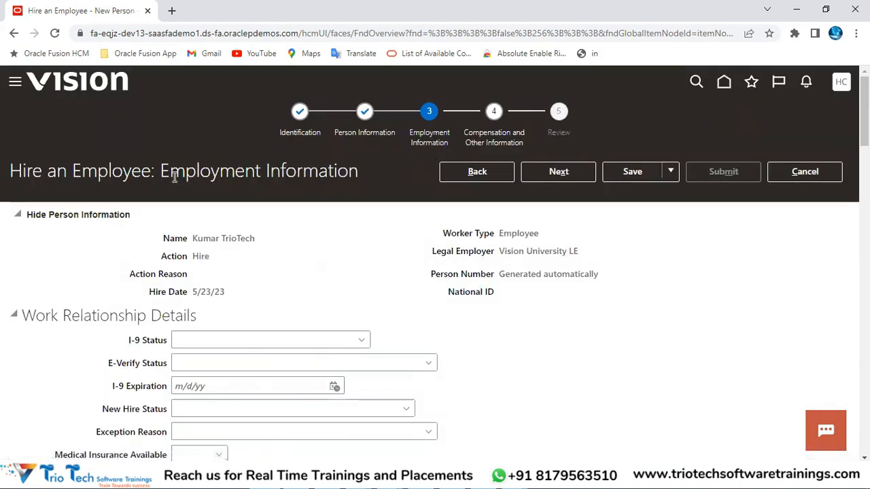
{"action": "left_click_drag", "start_coordinate": [163, 173], "coordinate": [356, 172]}
{"action": "scroll", "coordinate": [373, 266], "scroll_direction": "down", "scroll_amount": 5}
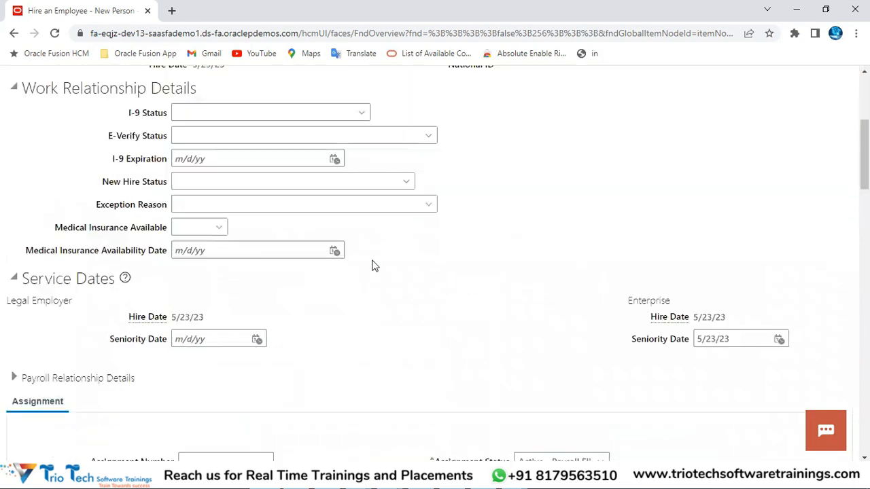
{"action": "scroll", "coordinate": [37, 249], "scroll_direction": "down", "scroll_amount": 2}
{"action": "scroll", "coordinate": [338, 280], "scroll_direction": "down", "scroll_amount": 4}
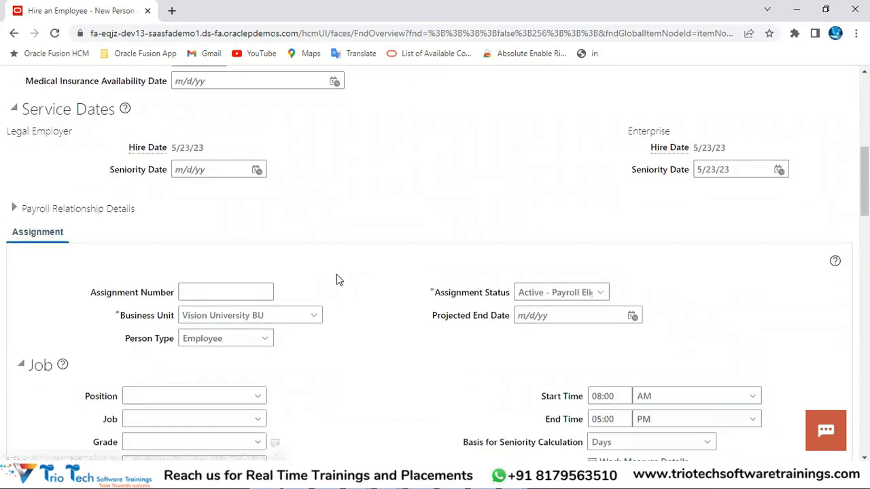
{"action": "left_click_drag", "start_coordinate": [85, 221], "coordinate": [117, 221]}
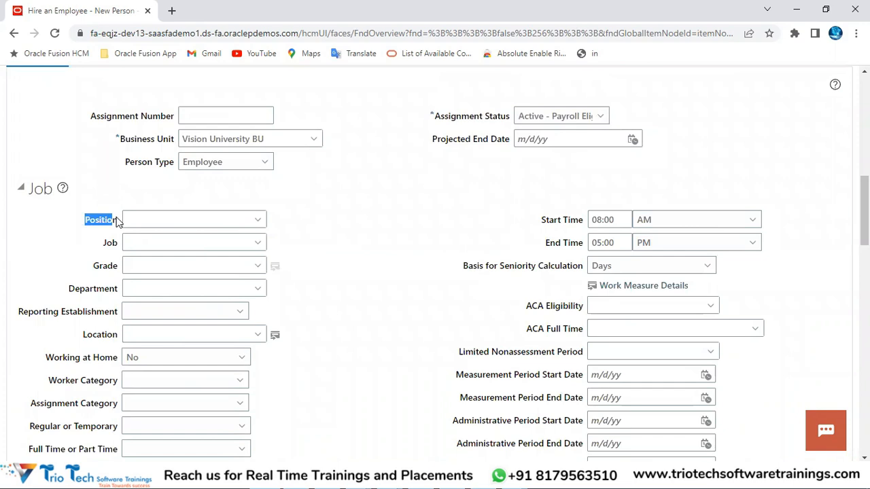
{"action": "left_click", "coordinate": [183, 220]}
{"action": "scroll", "coordinate": [424, 190], "scroll_direction": "up", "scroll_amount": 10}
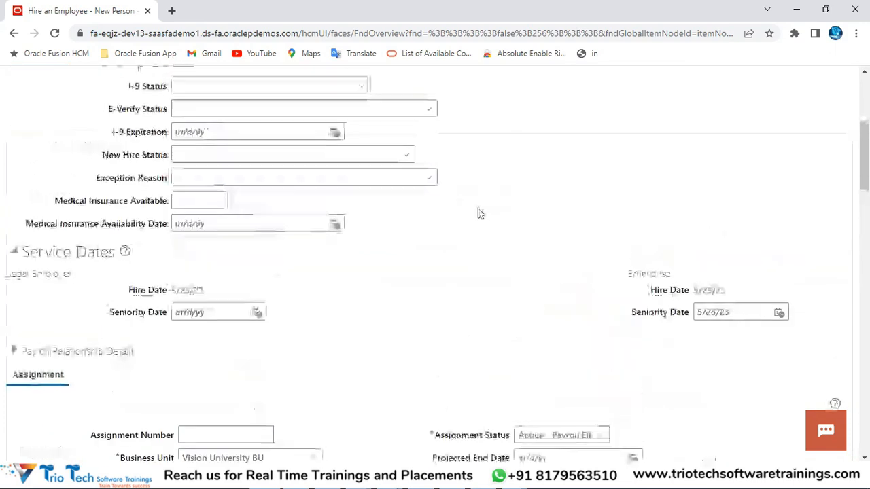
{"action": "left_click_drag", "start_coordinate": [501, 250], "coordinate": [565, 258]}
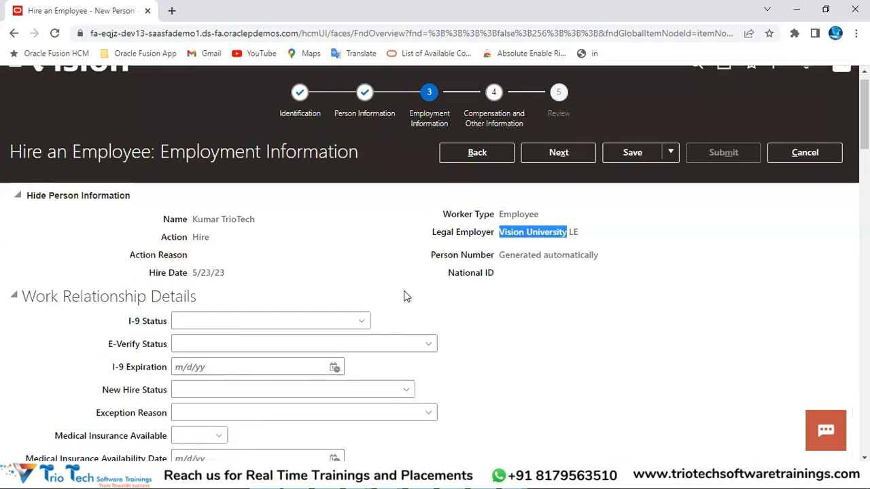
{"action": "scroll", "coordinate": [240, 336], "scroll_direction": "down", "scroll_amount": 10}
{"action": "left_click_drag", "start_coordinate": [275, 202], "coordinate": [148, 204]}
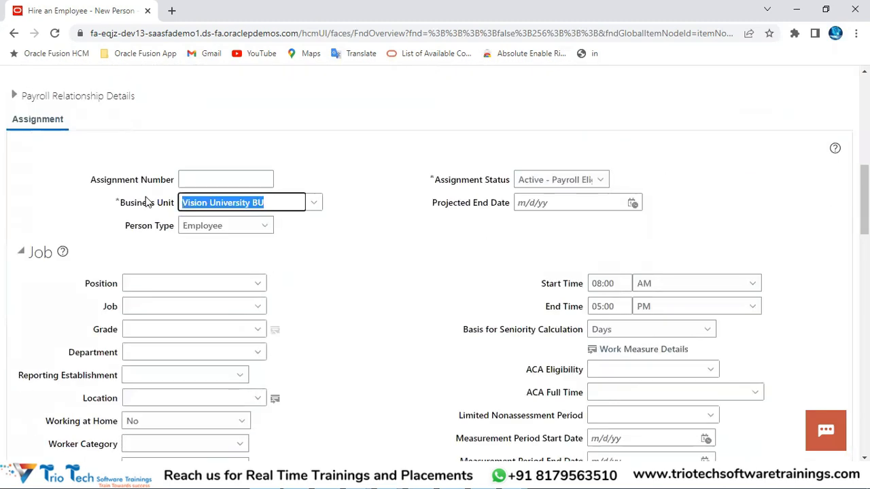
{"action": "left_click", "coordinate": [138, 284]}
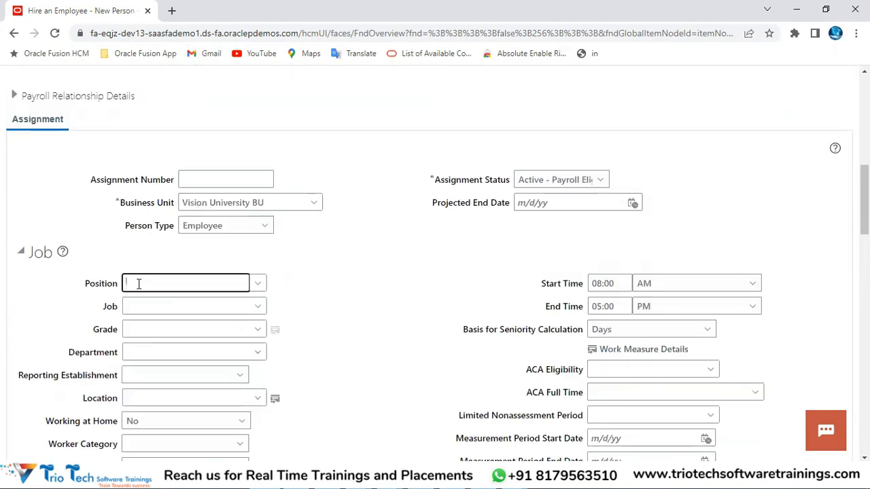
Examine the assignment's Job section fields, from Position, Job and Grade through Working Hours, FTE and Headcount.
{"action": "scroll", "coordinate": [213, 295], "scroll_direction": "down", "scroll_amount": 2}
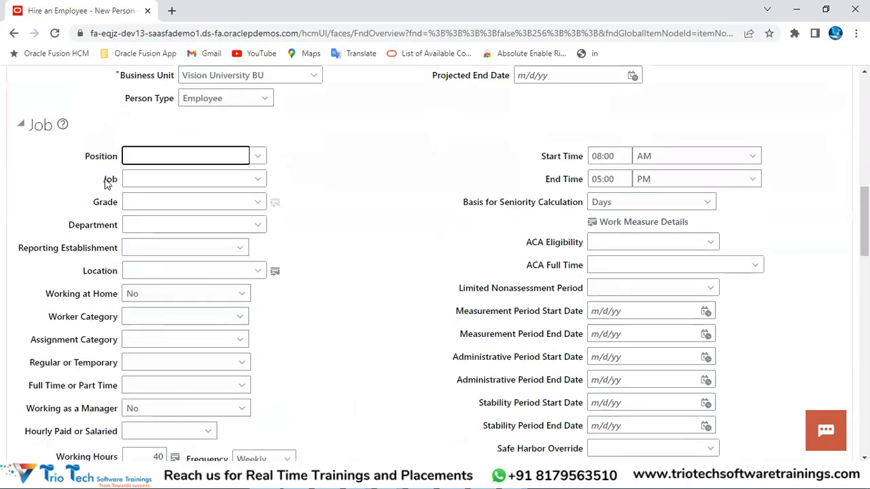
{"action": "double_click", "coordinate": [88, 157]}
{"action": "left_click_drag", "start_coordinate": [103, 179], "coordinate": [120, 201]}
{"action": "left_click_drag", "start_coordinate": [70, 225], "coordinate": [112, 230]}
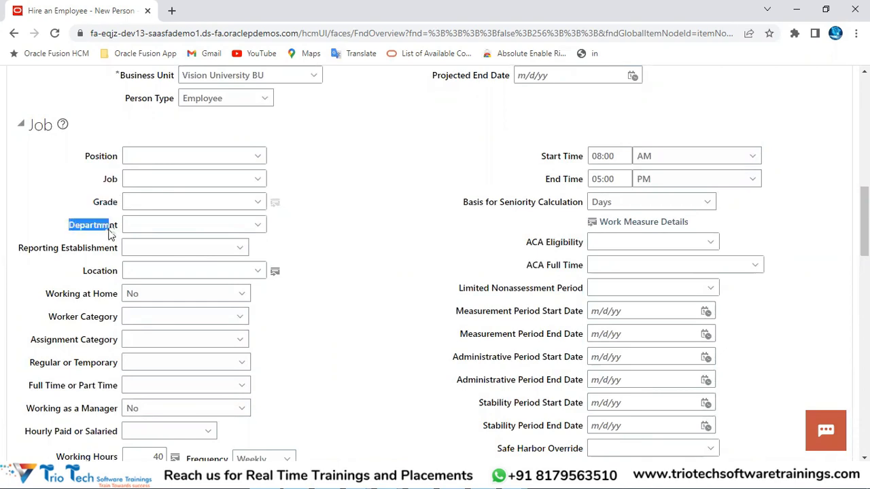
{"action": "left_click_drag", "start_coordinate": [42, 248], "coordinate": [123, 271]}
{"action": "left_click_drag", "start_coordinate": [51, 322], "coordinate": [102, 321]}
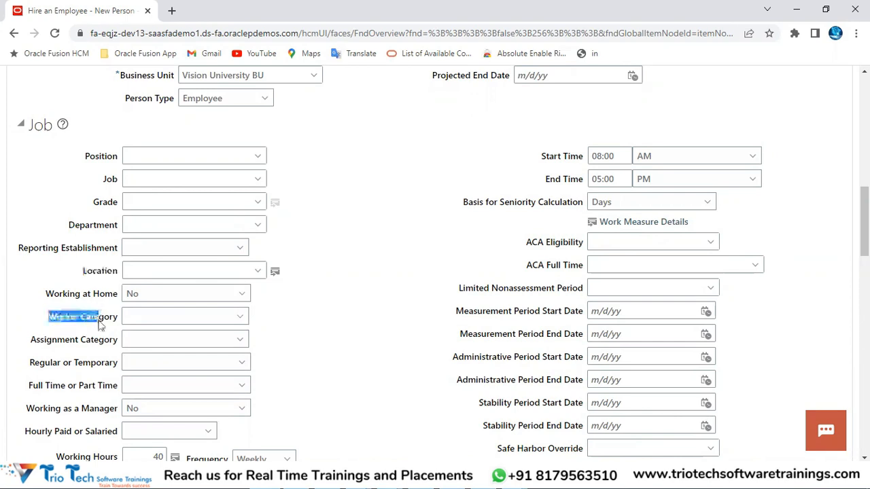
{"action": "left_click_drag", "start_coordinate": [36, 340], "coordinate": [123, 349]}
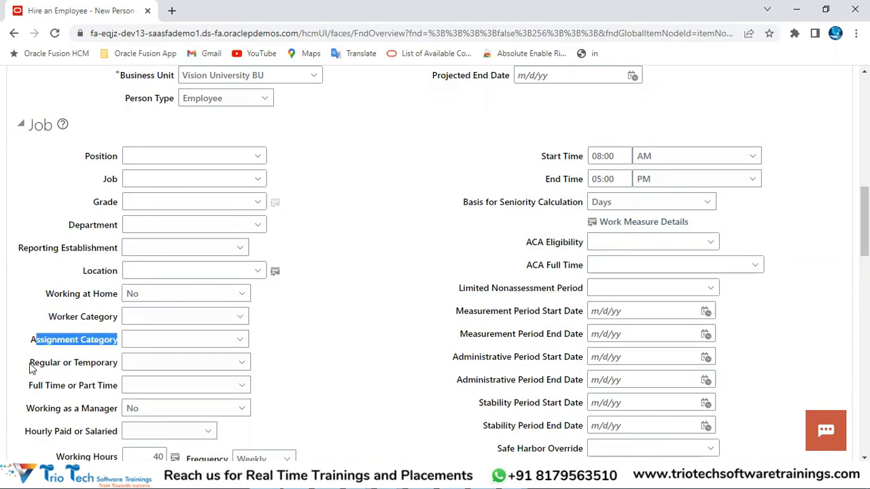
{"action": "left_click_drag", "start_coordinate": [30, 363], "coordinate": [102, 366]}
{"action": "left_click_drag", "start_coordinate": [29, 386], "coordinate": [121, 386]}
{"action": "scroll", "coordinate": [73, 372], "scroll_direction": "down", "scroll_amount": 2}
{"action": "left_click_drag", "start_coordinate": [57, 329], "coordinate": [110, 346]}
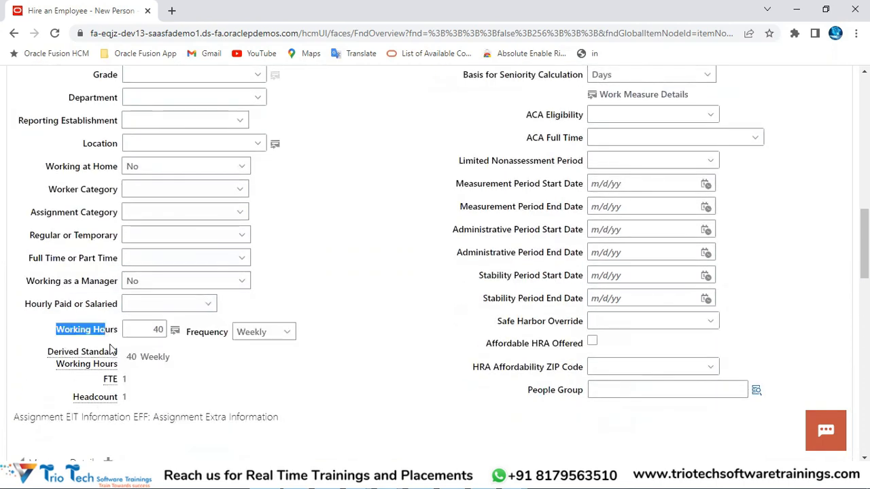
{"action": "left_click_drag", "start_coordinate": [103, 379], "coordinate": [116, 401]}
{"action": "scroll", "coordinate": [115, 401], "scroll_direction": "up", "scroll_amount": 3}
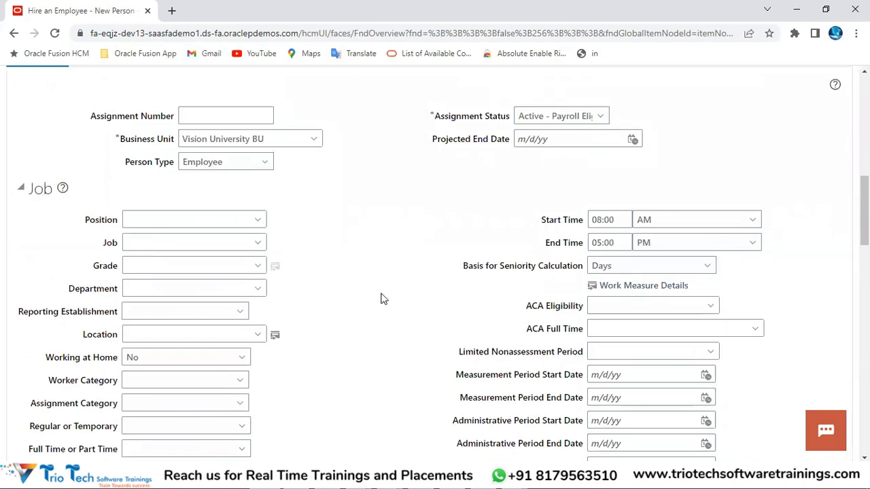
Go through the Position, Job, Grade, Department and Location fields without filling them in.
{"action": "left_click", "coordinate": [166, 222]}
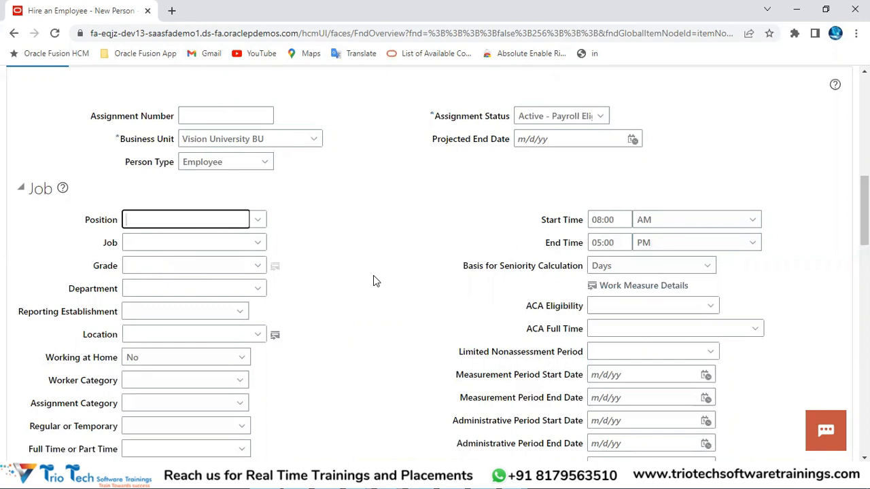
{"action": "left_click", "coordinate": [158, 244]}
{"action": "left_click", "coordinate": [157, 266]}
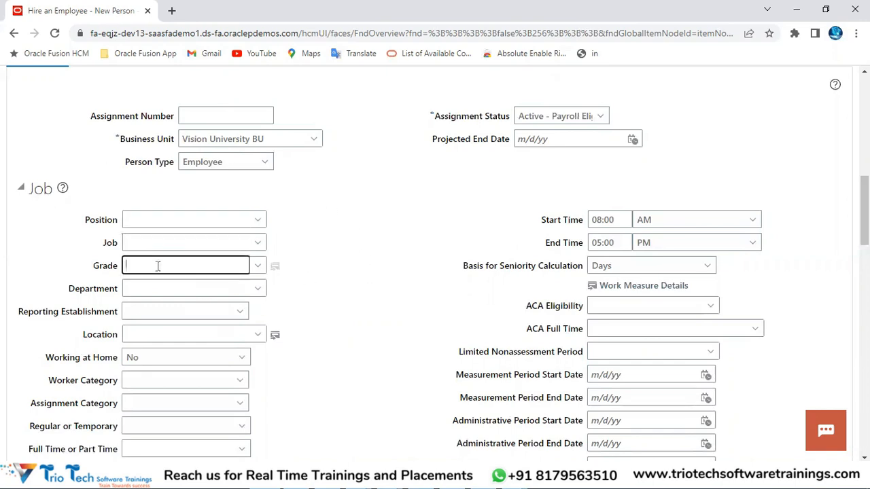
{"action": "left_click", "coordinate": [148, 242]}
{"action": "left_click", "coordinate": [146, 267]}
{"action": "left_click", "coordinate": [151, 288]}
{"action": "left_click", "coordinate": [149, 332]}
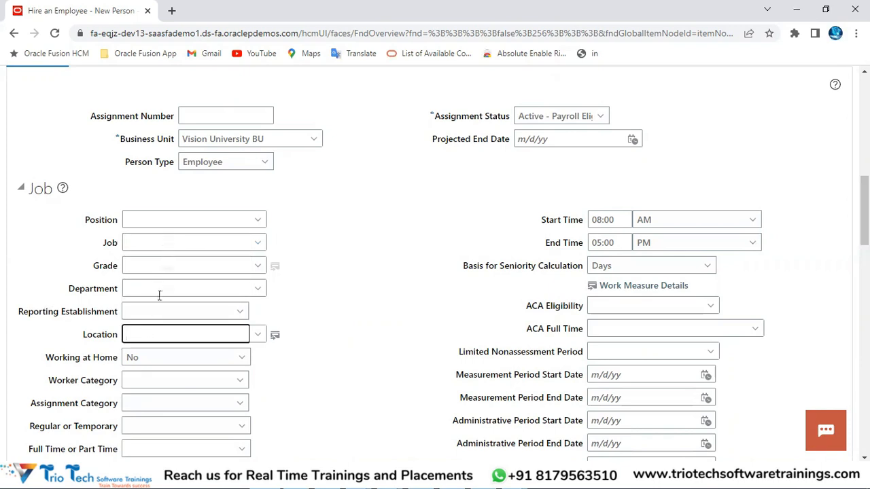
Look through the positions offered for the assignment under Vision University BU.
{"action": "left_click", "coordinate": [258, 221]}
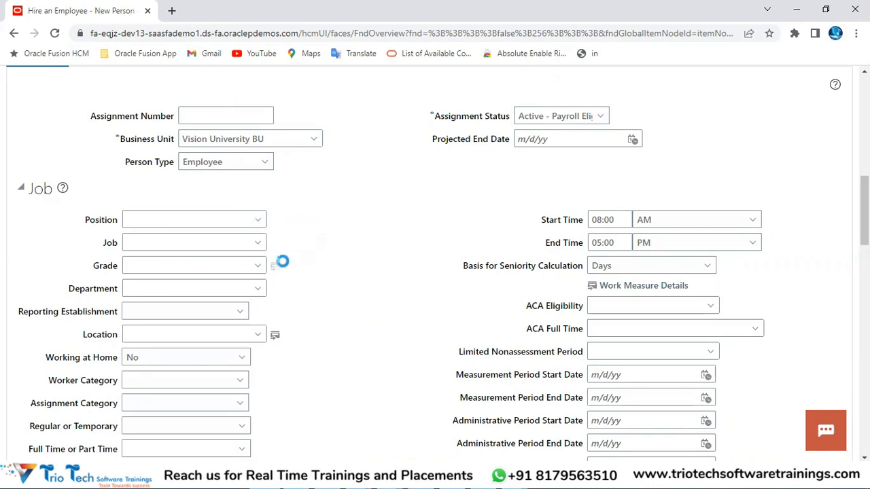
{"action": "left_click_drag", "start_coordinate": [268, 139], "coordinate": [173, 148]}
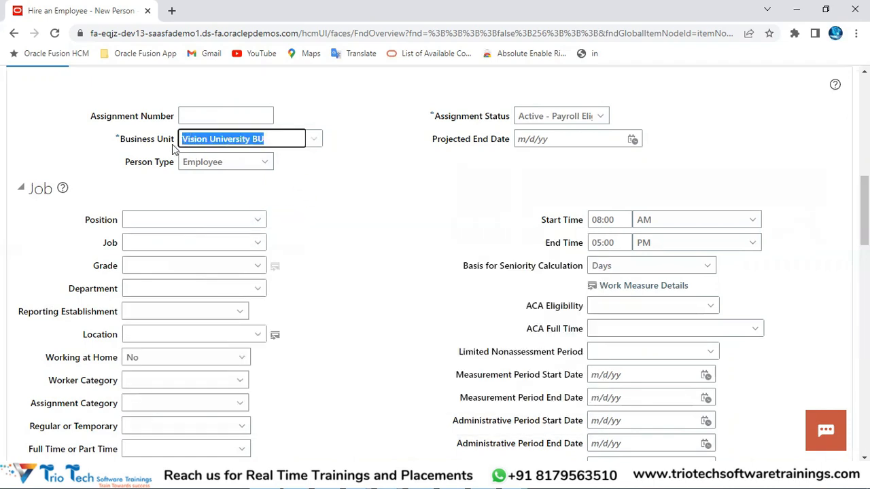
{"action": "left_click", "coordinate": [256, 223]}
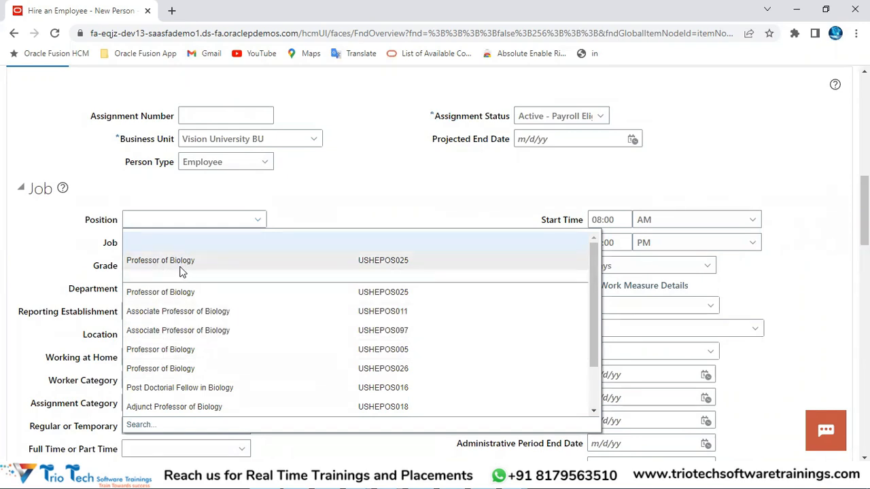
{"action": "left_click", "coordinate": [319, 214]}
Review the person's legal employer and the assignment's business unit, and check the available positions again.
{"action": "scroll", "coordinate": [324, 214], "scroll_direction": "up", "scroll_amount": 10}
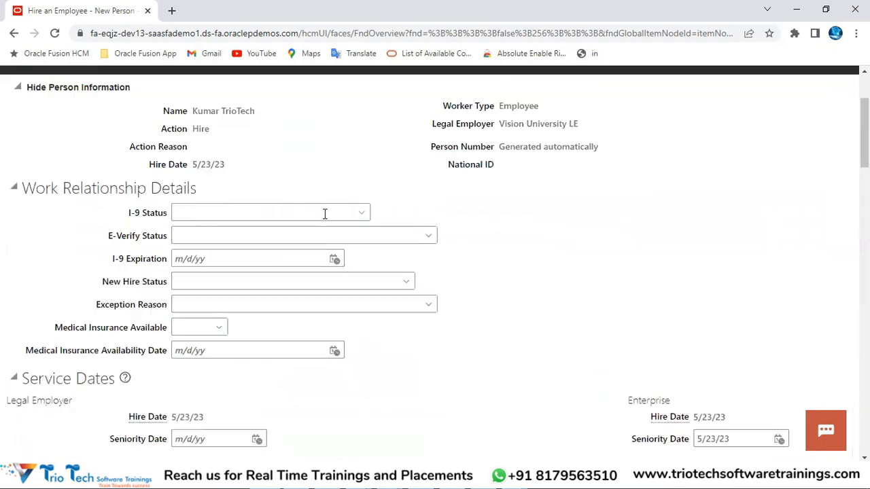
{"action": "left_click_drag", "start_coordinate": [202, 239], "coordinate": [247, 253]}
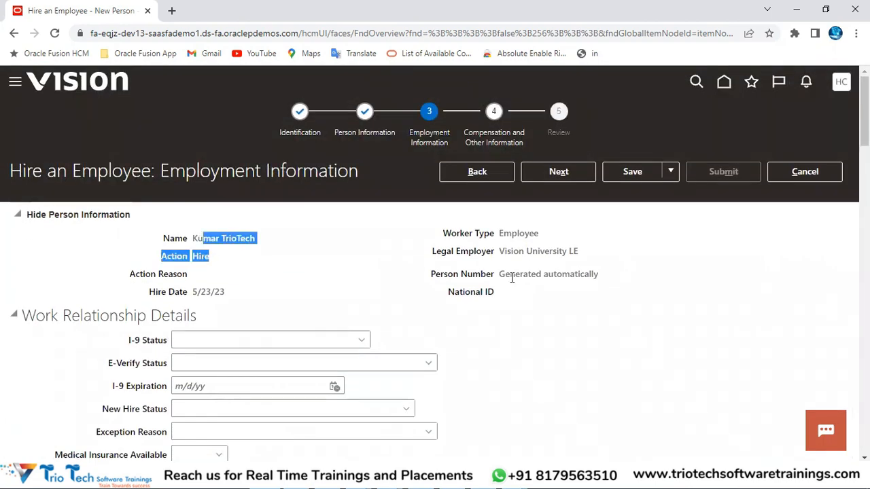
{"action": "left_click_drag", "start_coordinate": [495, 254], "coordinate": [578, 253]}
{"action": "scroll", "coordinate": [301, 317], "scroll_direction": "down", "scroll_amount": 6}
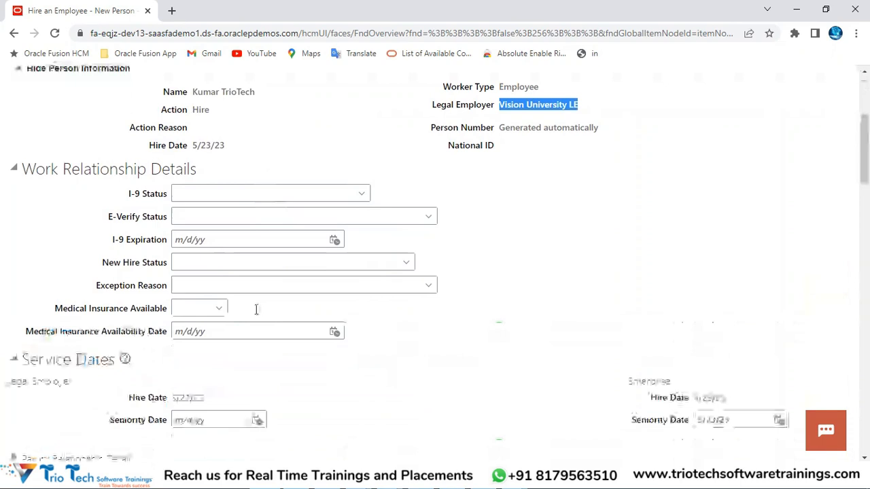
{"action": "left_click_drag", "start_coordinate": [271, 330], "coordinate": [182, 330]}
{"action": "scroll", "coordinate": [220, 316], "scroll_direction": "down", "scroll_amount": 5}
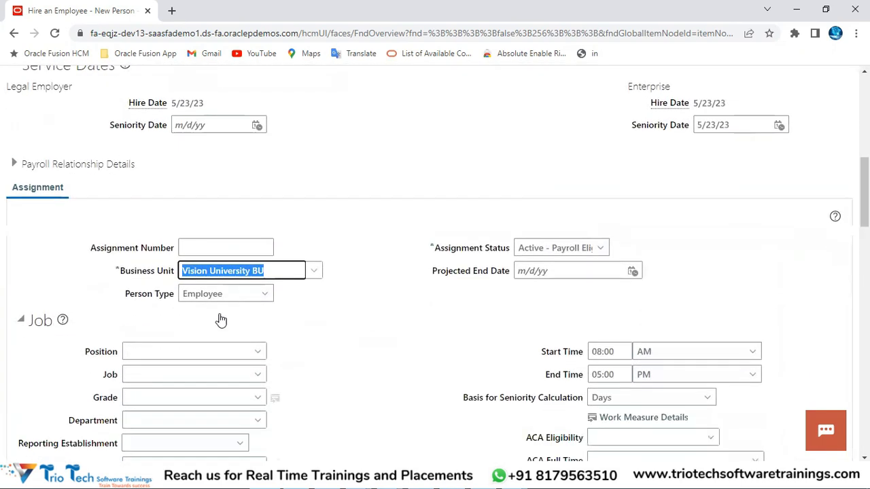
{"action": "left_click", "coordinate": [214, 221]}
{"action": "left_click", "coordinate": [259, 222]}
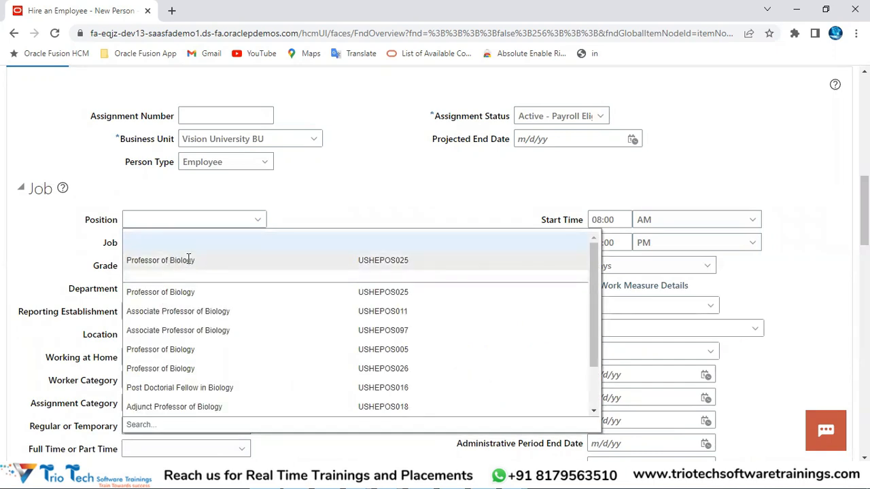
{"action": "left_click", "coordinate": [305, 227]}
Review the empty Job section fields, including Position, Job, Grade, Department and Location.
{"action": "left_click_drag", "start_coordinate": [102, 248], "coordinate": [142, 434]}
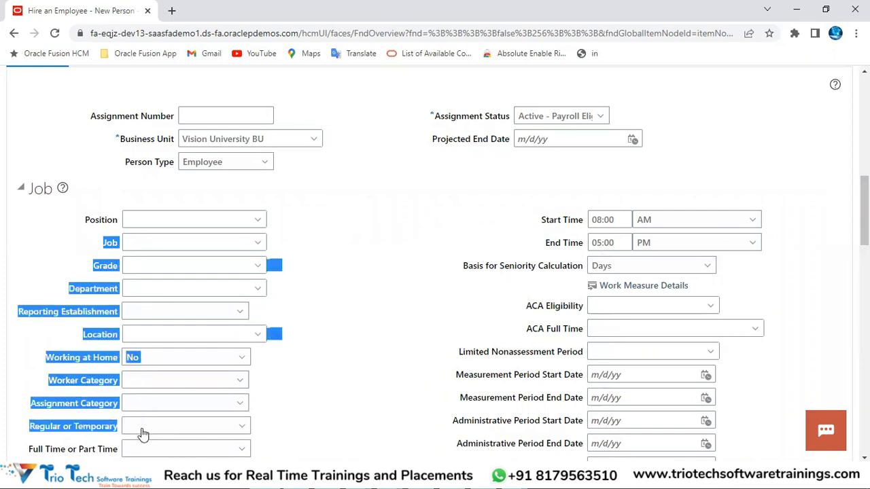
{"action": "left_click", "coordinate": [166, 241]}
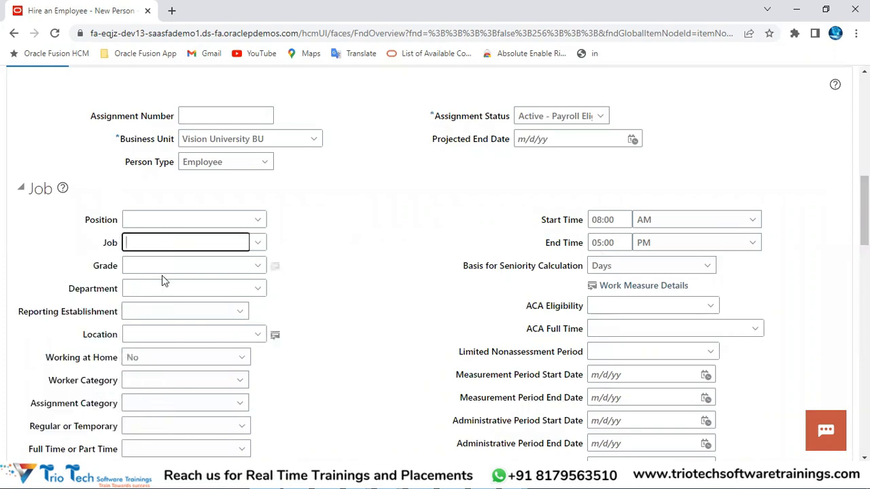
{"action": "left_click", "coordinate": [160, 266]}
{"action": "left_click", "coordinate": [156, 222]}
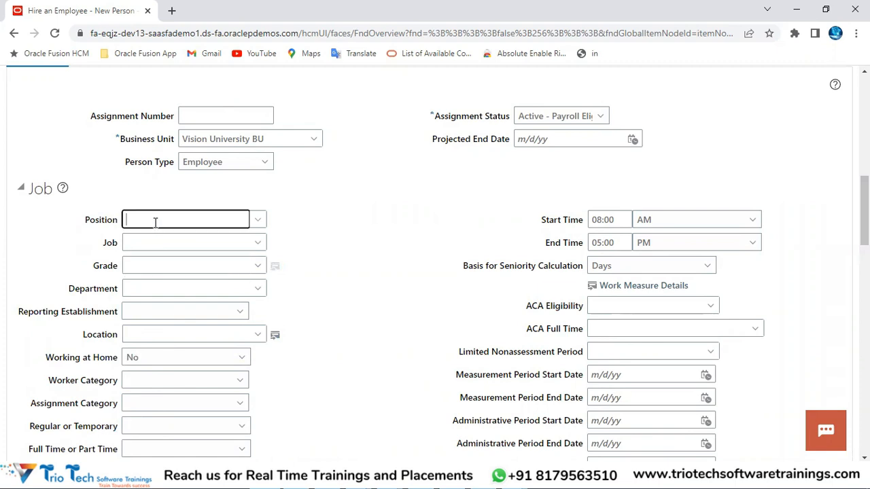
{"action": "left_click", "coordinate": [157, 244]}
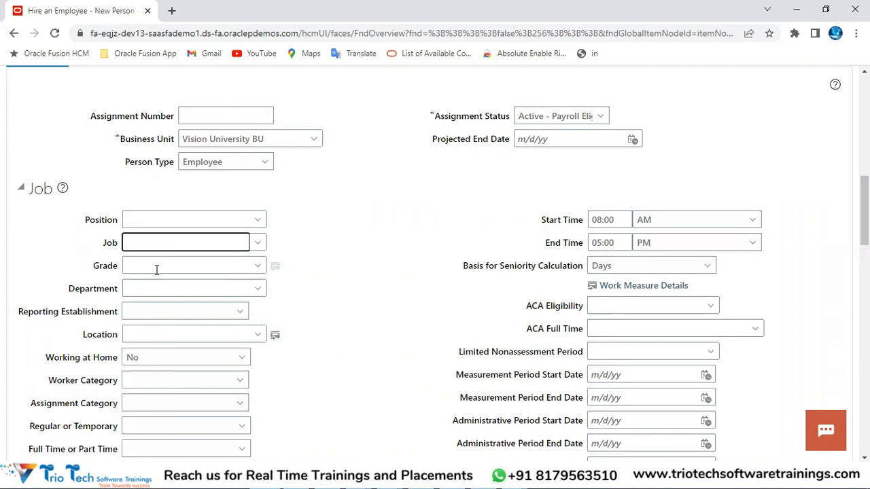
{"action": "left_click", "coordinate": [157, 267]}
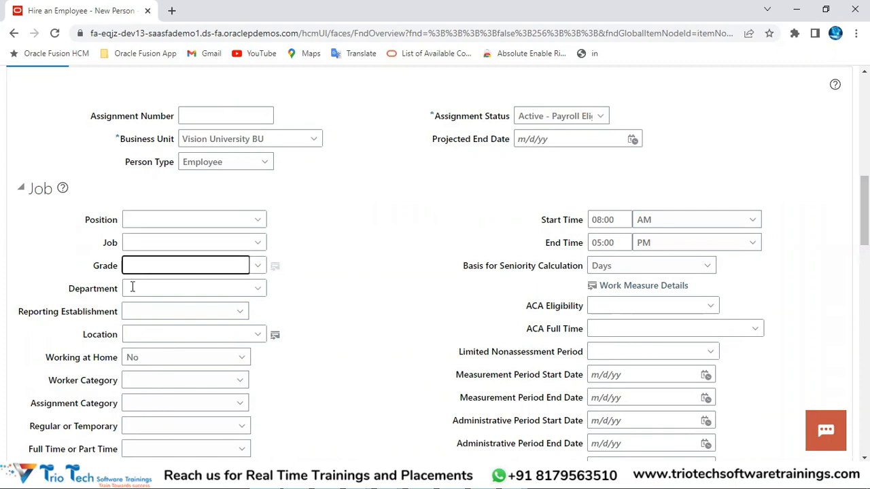
{"action": "left_click", "coordinate": [146, 289]}
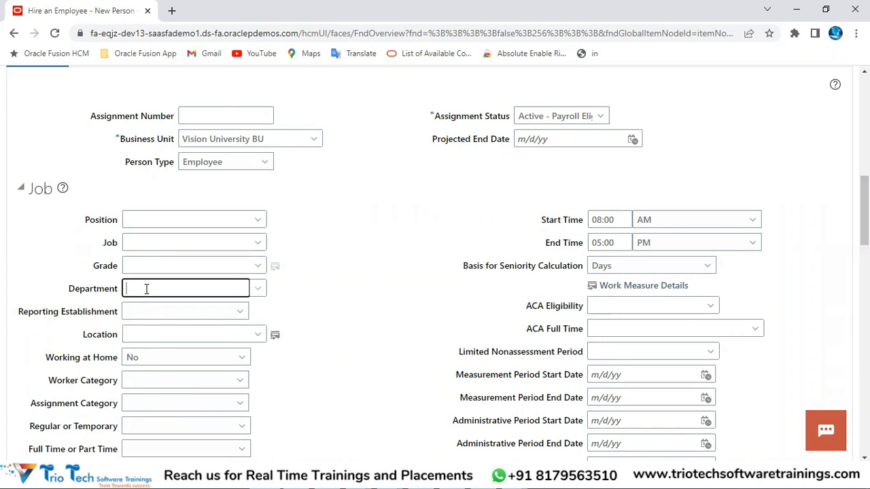
{"action": "left_click", "coordinate": [144, 336]}
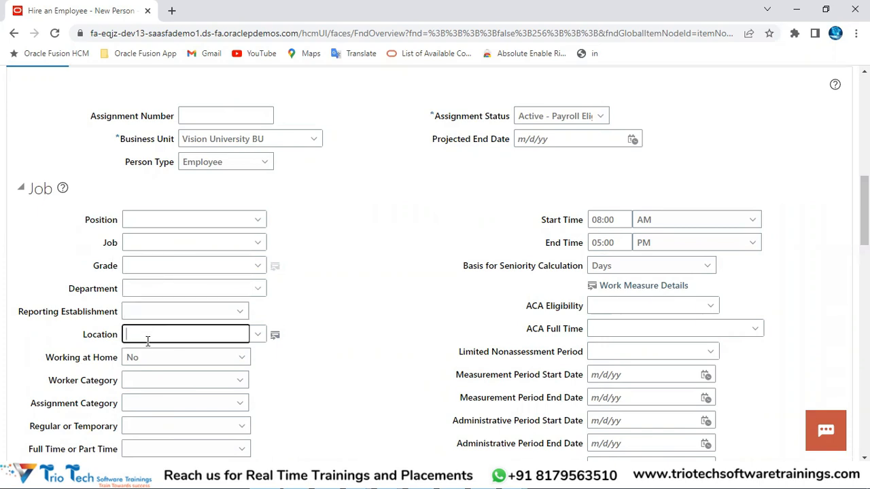
Set the assignment's position to Professor of Biology with code USHEPOS025.
{"action": "left_click", "coordinate": [261, 220]}
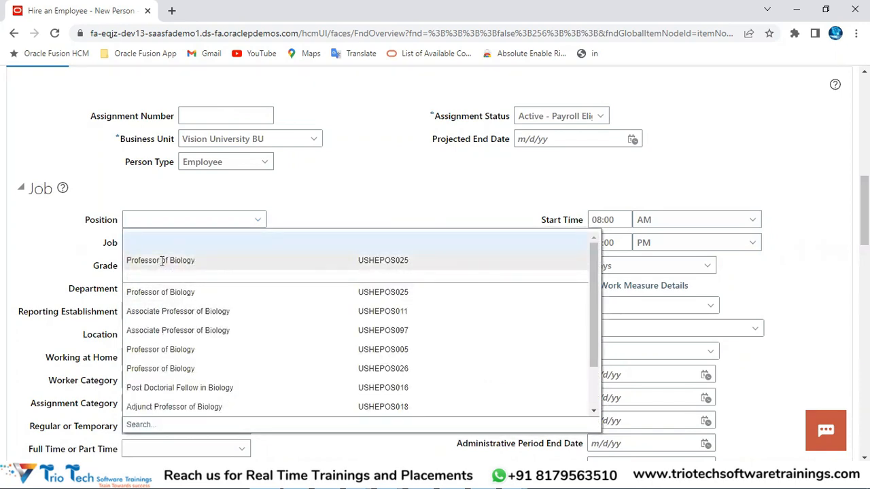
{"action": "left_click", "coordinate": [162, 261]}
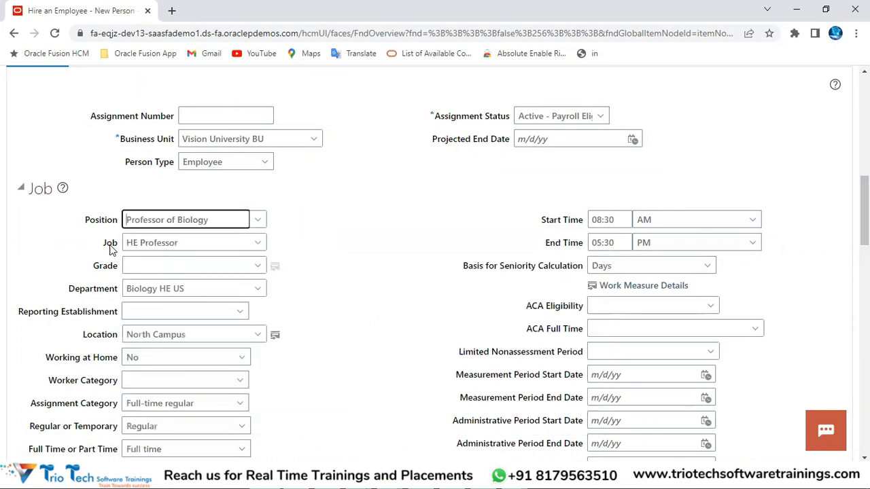
{"action": "left_click", "coordinate": [571, 187]}
Examine the assignment's Job, Department, Location, Assignment Category, Regular or Temporary, Full Time or Part Time and Working Hours values.
{"action": "scroll", "coordinate": [340, 237], "scroll_direction": "down", "scroll_amount": 4}
{"action": "scroll", "coordinate": [449, 200], "scroll_direction": "down", "scroll_amount": 6}
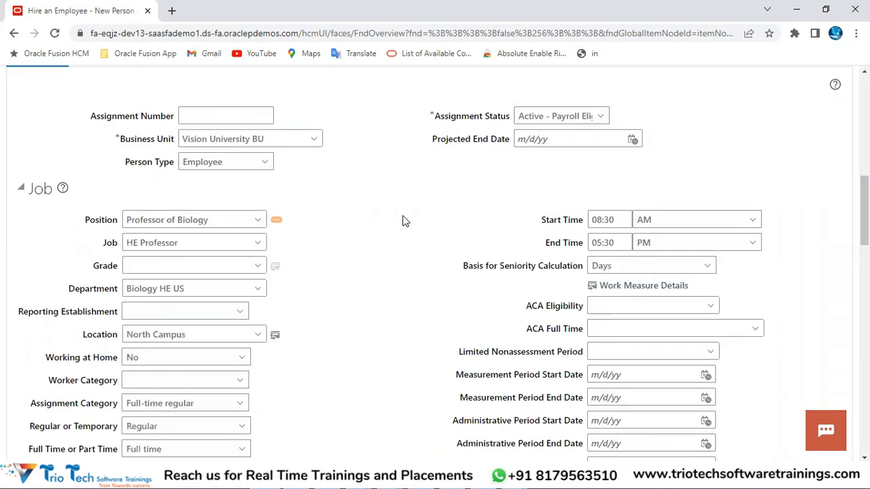
{"action": "left_click_drag", "start_coordinate": [106, 182], "coordinate": [124, 185]}
{"action": "left_click_drag", "start_coordinate": [184, 182], "coordinate": [124, 179]}
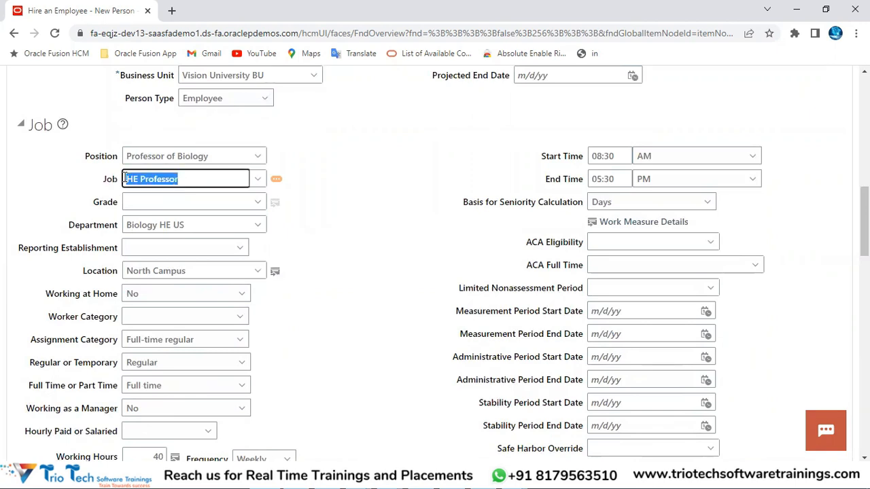
{"action": "left_click_drag", "start_coordinate": [69, 230], "coordinate": [117, 274]}
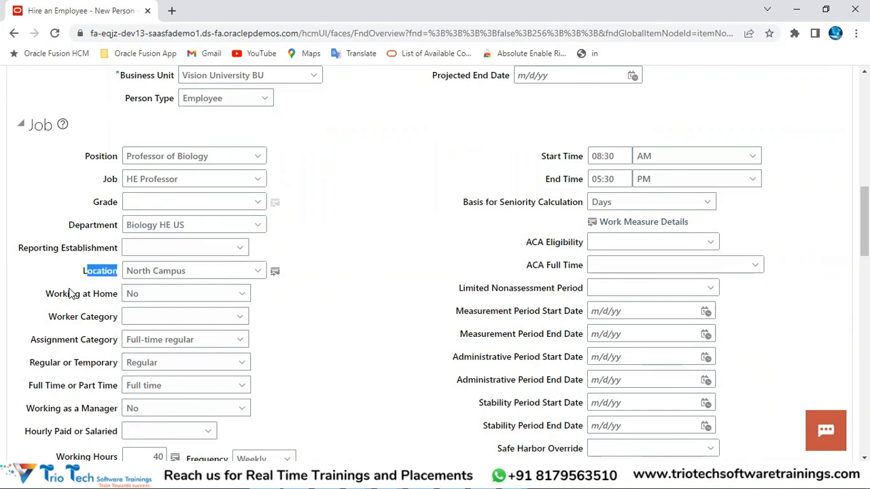
{"action": "left_click_drag", "start_coordinate": [70, 294], "coordinate": [105, 296]}
{"action": "left_click_drag", "start_coordinate": [49, 345], "coordinate": [113, 343]}
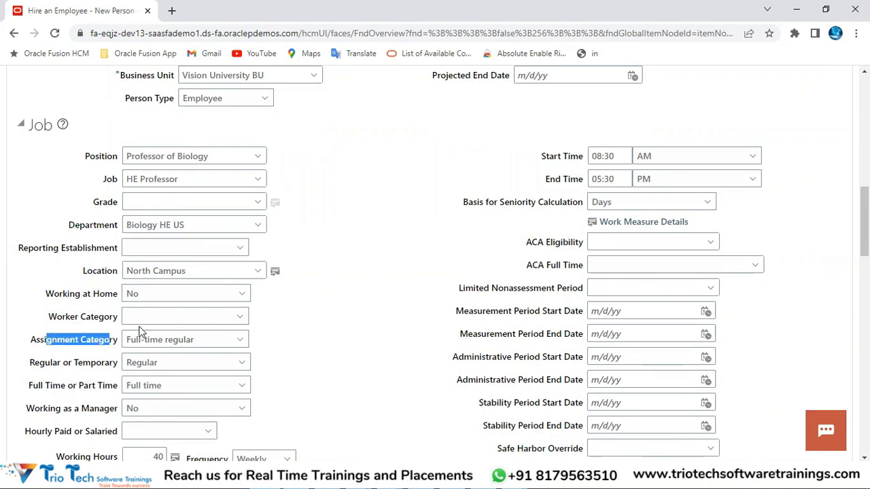
{"action": "scroll", "coordinate": [55, 302], "scroll_direction": "down", "scroll_amount": 2}
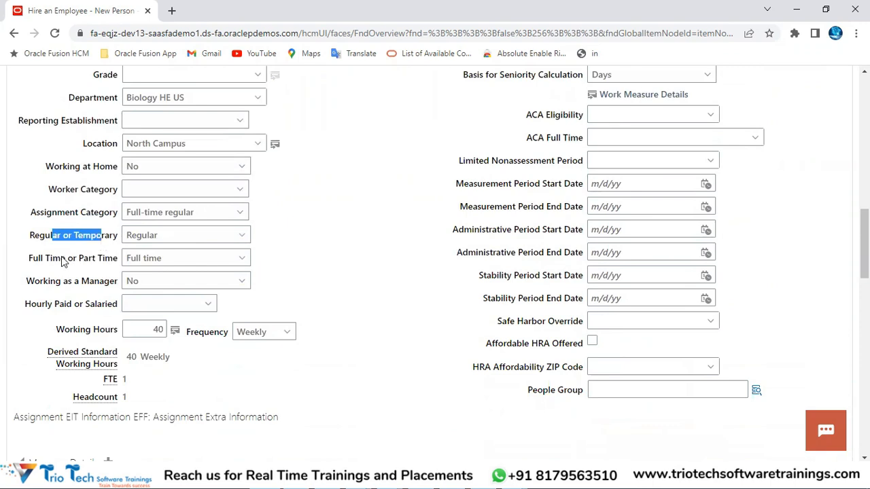
{"action": "left_click_drag", "start_coordinate": [61, 258], "coordinate": [116, 261]}
{"action": "left_click_drag", "start_coordinate": [57, 330], "coordinate": [124, 325]}
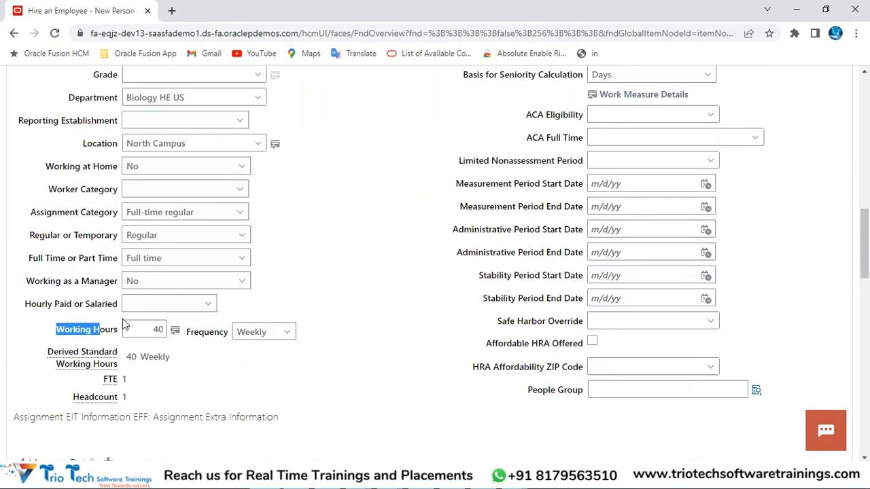
Check the assignment's start and end times, and compare the position with the job details below it.
{"action": "scroll", "coordinate": [522, 320], "scroll_direction": "up", "scroll_amount": 4}
{"action": "left_click_drag", "start_coordinate": [539, 284], "coordinate": [583, 284]}
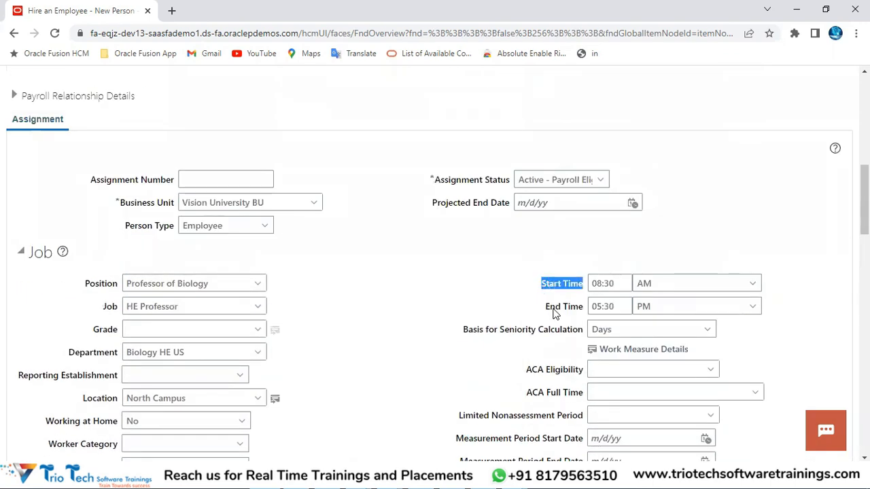
{"action": "scroll", "coordinate": [257, 283], "scroll_direction": "down", "scroll_amount": 3}
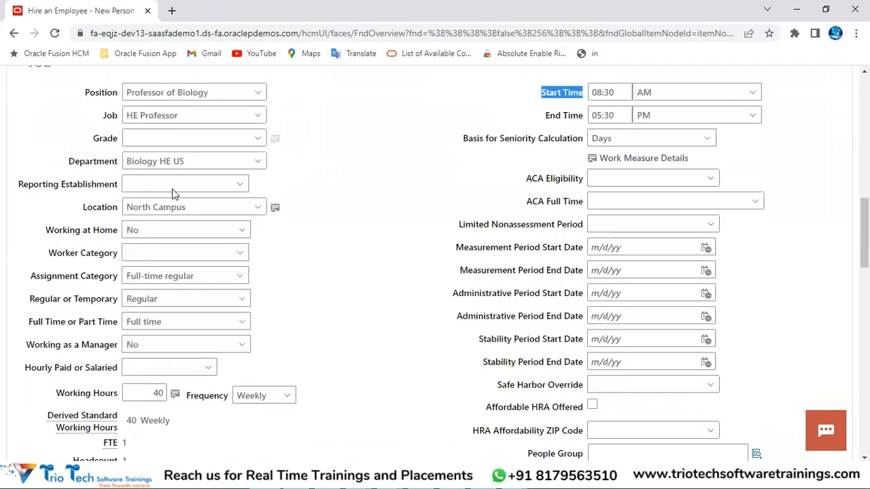
{"action": "scroll", "coordinate": [142, 313], "scroll_direction": "up", "scroll_amount": 2}
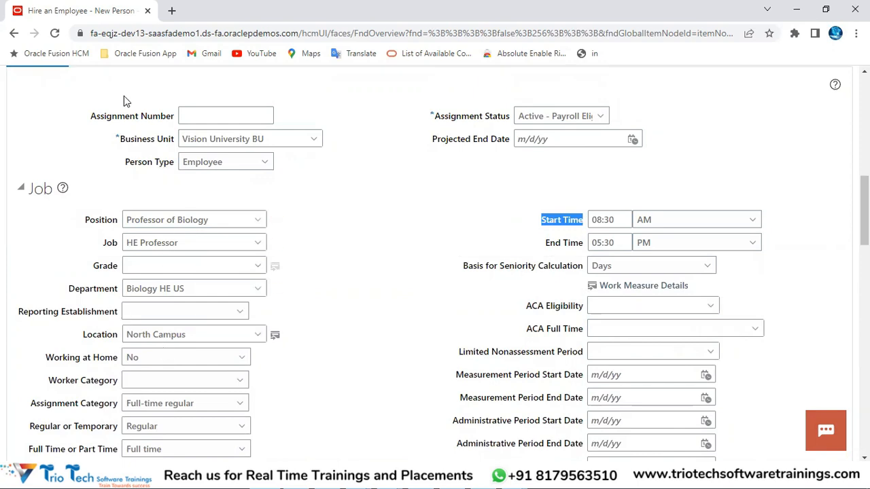
{"action": "left_click", "coordinate": [133, 39]}
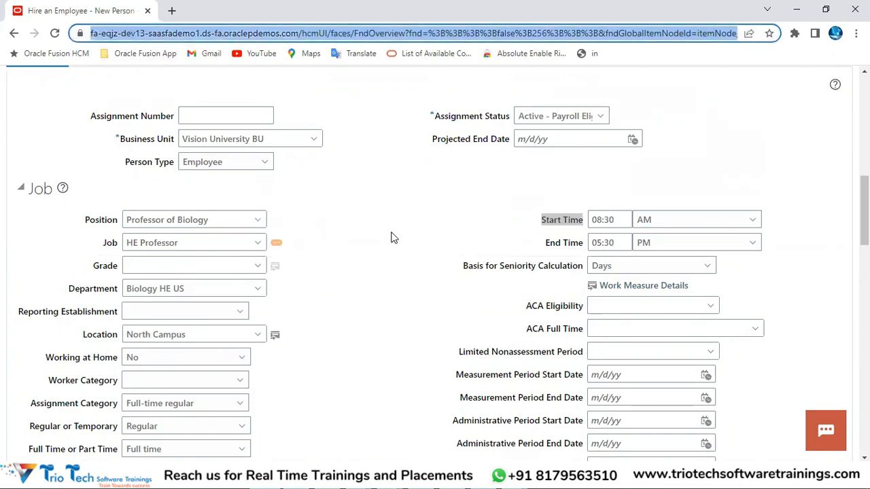
{"action": "left_click_drag", "start_coordinate": [222, 221], "coordinate": [123, 213]}
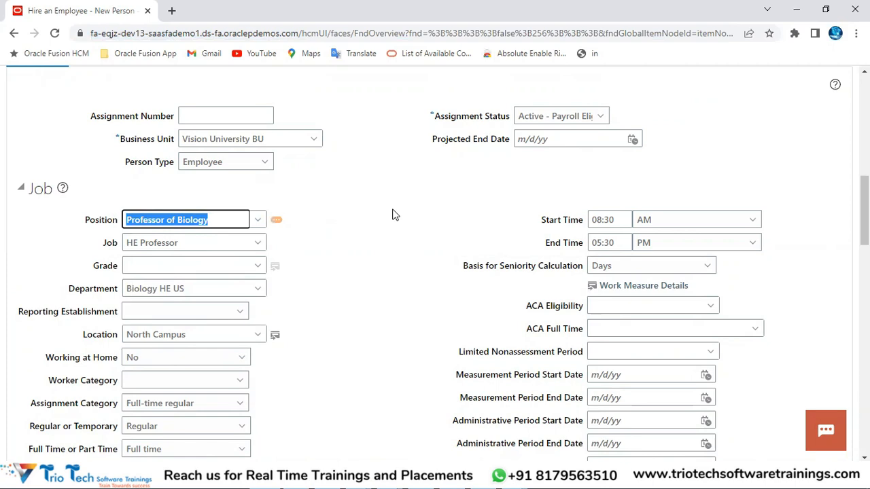
{"action": "left_click_drag", "start_coordinate": [103, 244], "coordinate": [130, 402]}
{"action": "left_click", "coordinate": [204, 199]}
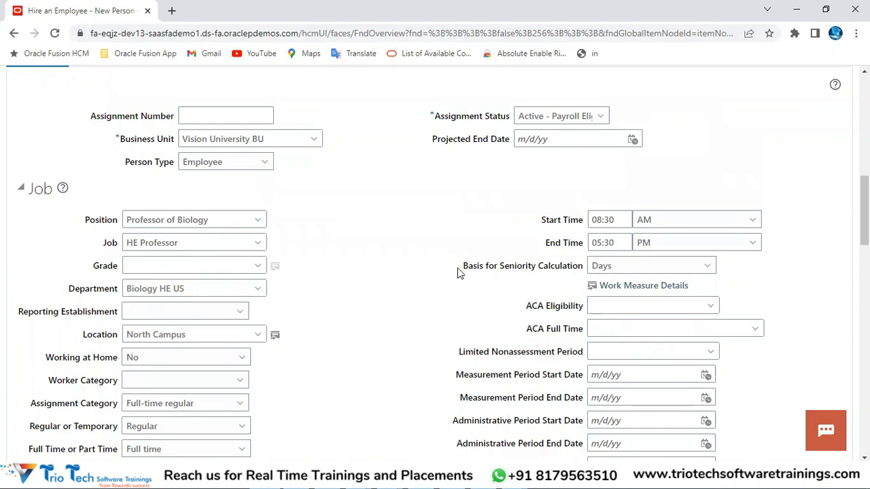
Duplicate the hire page's browser tab, load the site's base address in the copy and open Setup and Maintenance.
{"action": "right_click", "coordinate": [103, 6]}
{"action": "left_click", "coordinate": [193, 91]}
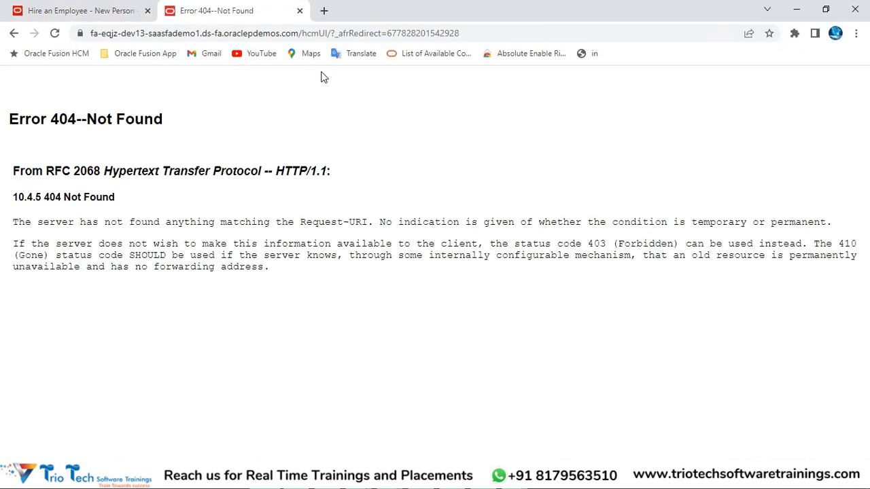
{"action": "left_click_drag", "start_coordinate": [300, 33], "coordinate": [524, 34]}
{"action": "key", "text": "BackSpace"}
{"action": "key", "text": "Return"}
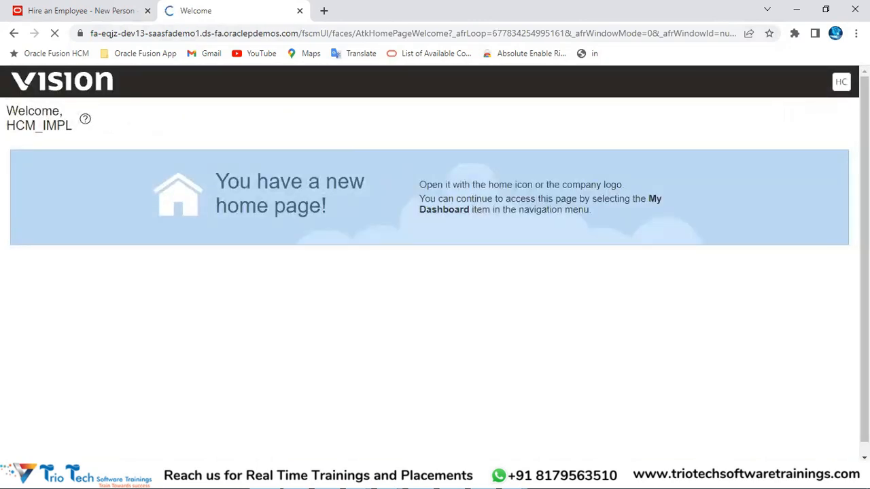
{"action": "left_click", "coordinate": [841, 82]}
{"action": "left_click", "coordinate": [626, 276]}
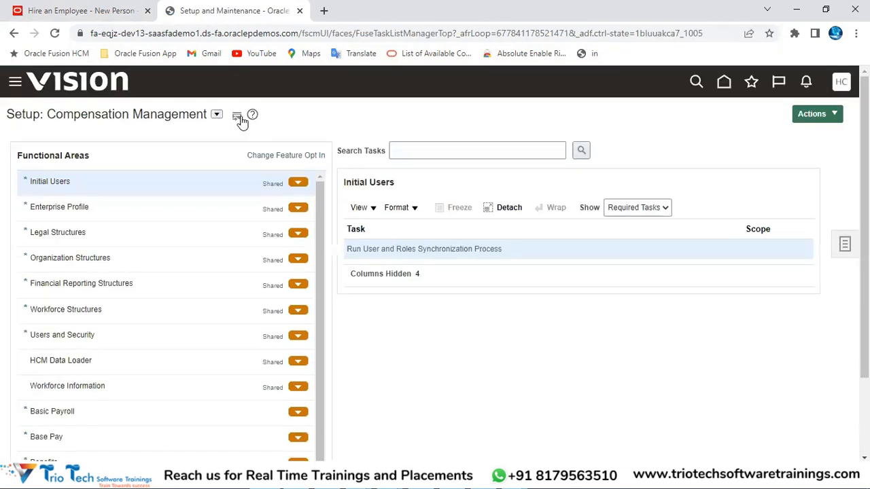
Switch the setup offering to Workforce Deployment and search its tasks for "Manage Position".
{"action": "left_click", "coordinate": [216, 115]}
{"action": "scroll", "coordinate": [306, 231], "scroll_direction": "down", "scroll_amount": 5}
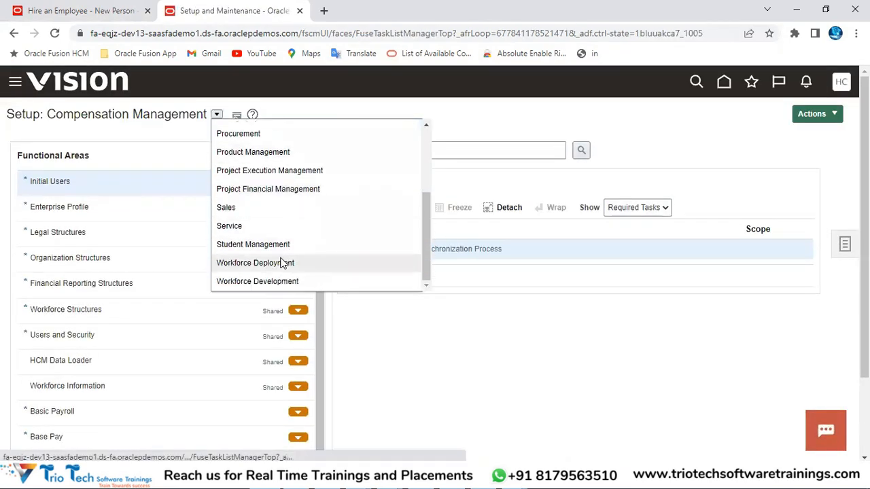
{"action": "left_click", "coordinate": [282, 263]}
{"action": "left_click", "coordinate": [474, 148]}
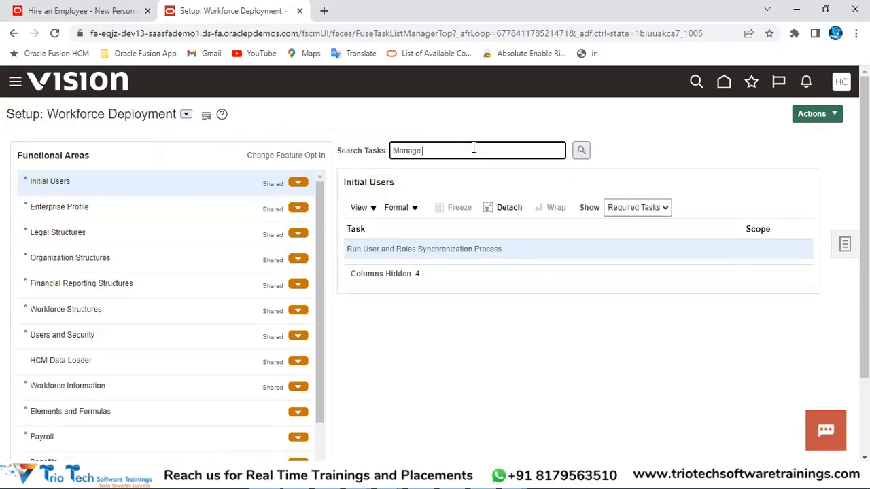
{"action": "key", "text": "Return"}
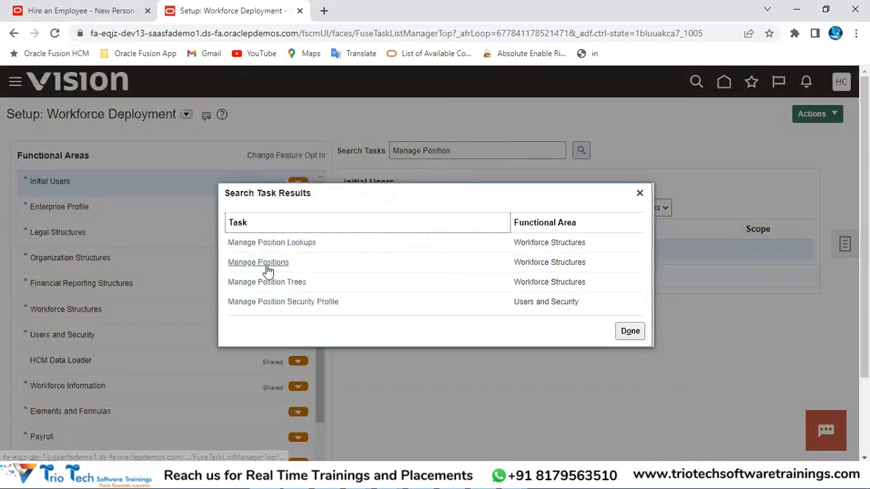
Copy the Professor of Biology position name from the hire page and open the Manage Positions task in the setup tab.
{"action": "left_click", "coordinate": [113, 19]}
{"action": "left_click_drag", "start_coordinate": [207, 217], "coordinate": [121, 234]}
{"action": "key", "text": "ctrl+c"}
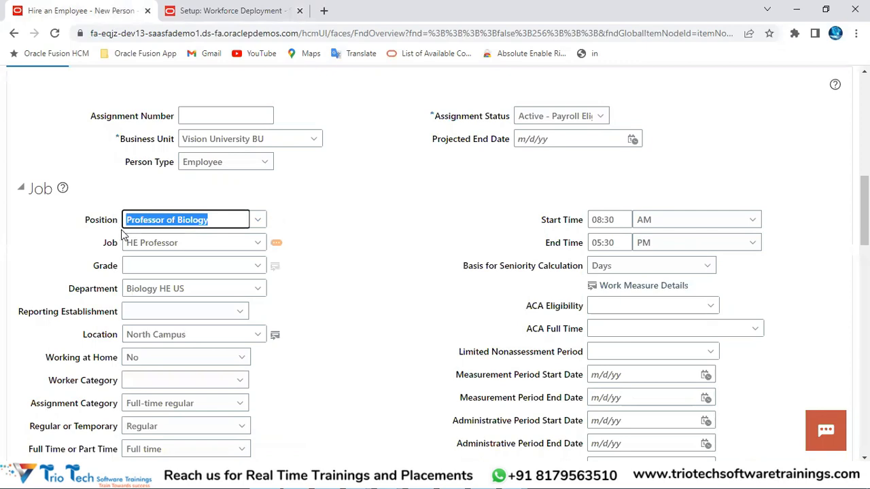
{"action": "left_click", "coordinate": [235, 10]}
{"action": "left_click", "coordinate": [394, 371]}
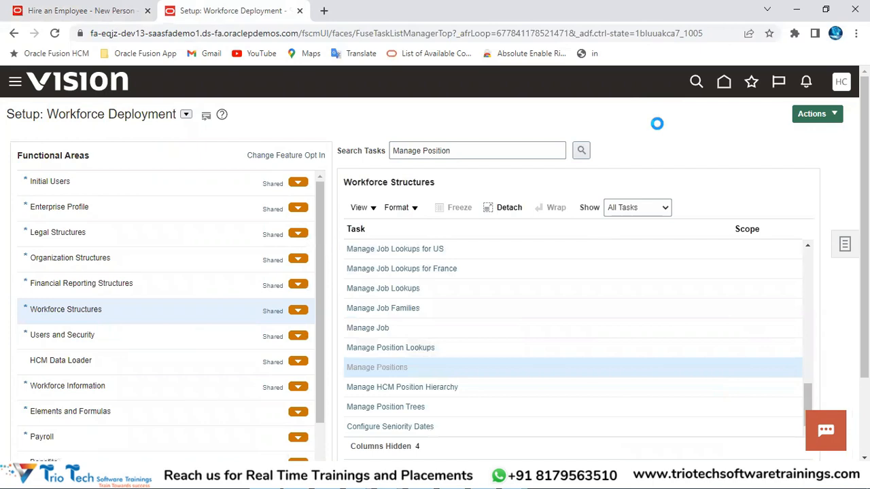
Search Manage Positions for active positions named Professor of Biology.
{"action": "left_click", "coordinate": [125, 204]}
{"action": "key", "text": "ctrl+v"}
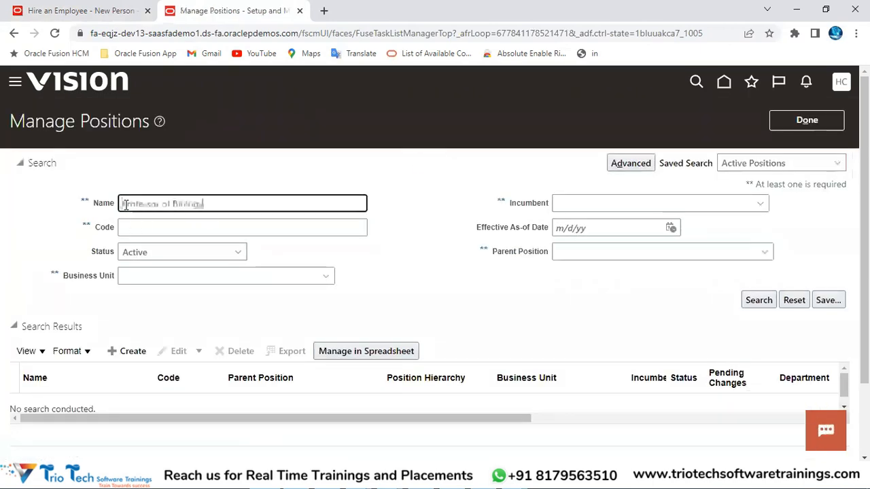
{"action": "left_click", "coordinate": [756, 301]}
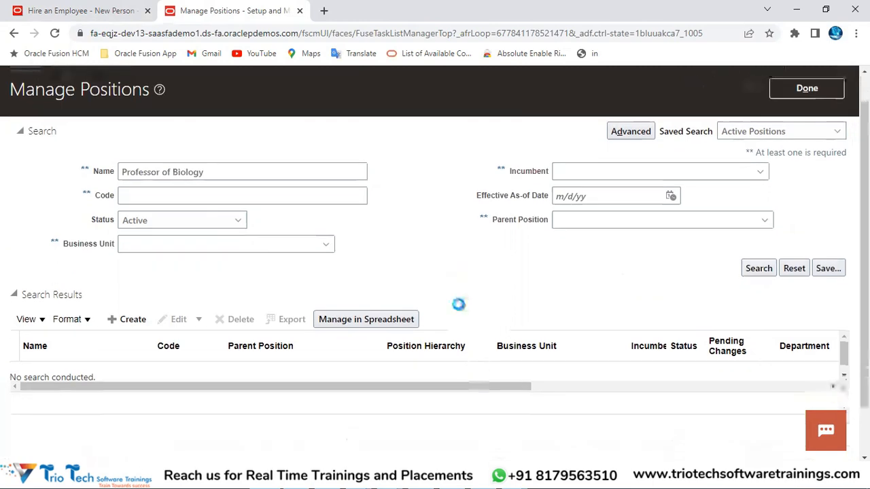
{"action": "scroll", "coordinate": [456, 299], "scroll_direction": "down", "scroll_amount": 1}
{"action": "scroll", "coordinate": [477, 212], "scroll_direction": "down", "scroll_amount": 1}
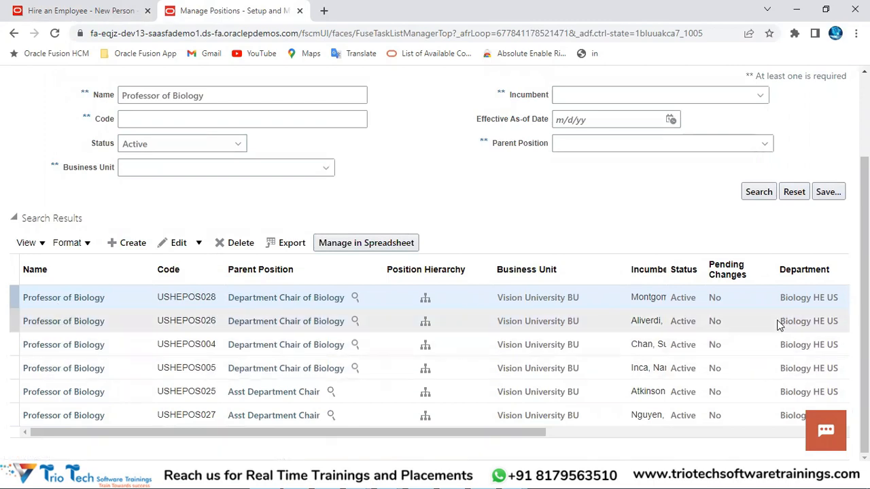
Compare the department, job and location columns of the found positions with the job details on the hire page.
{"action": "left_click", "coordinate": [97, 8]}
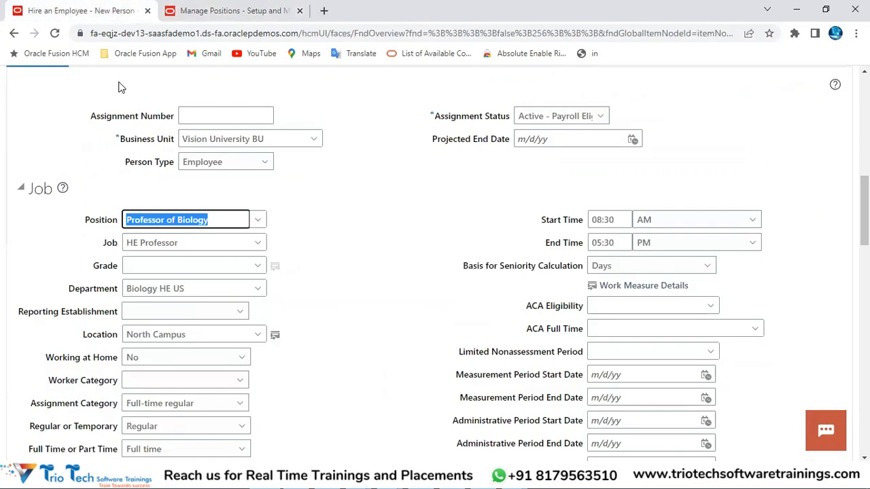
{"action": "left_click", "coordinate": [194, 288]}
{"action": "left_click", "coordinate": [225, 6]}
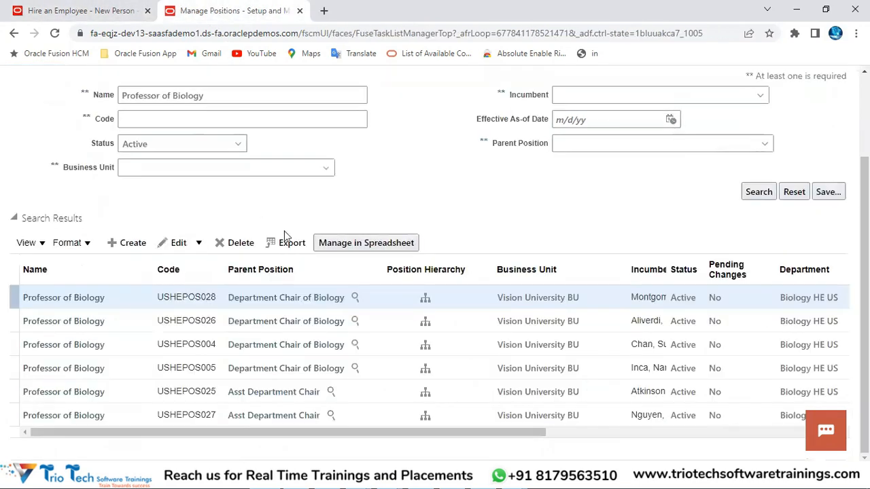
{"action": "left_click_drag", "start_coordinate": [431, 436], "coordinate": [748, 442]}
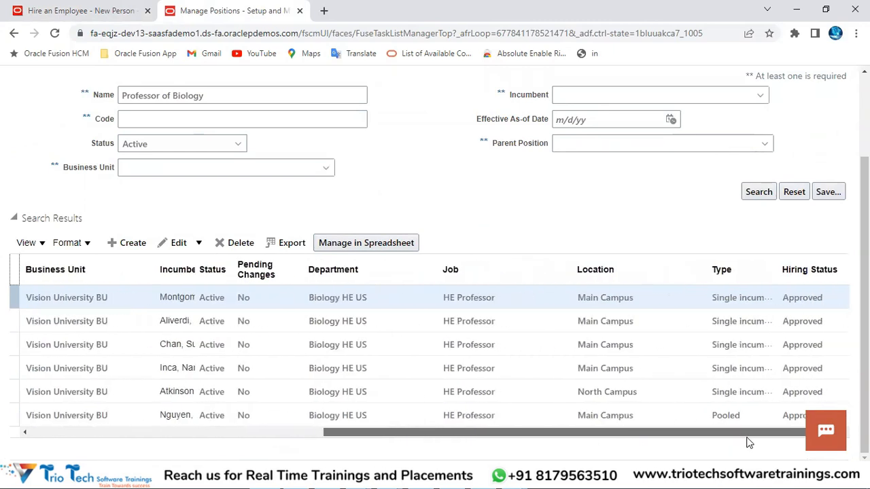
{"action": "left_click_drag", "start_coordinate": [670, 441], "coordinate": [346, 434]}
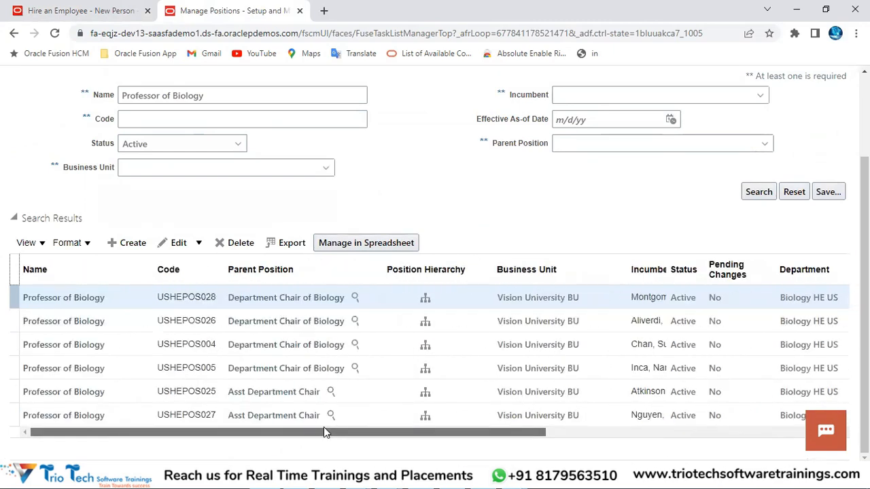
{"action": "left_click", "coordinate": [122, 36]}
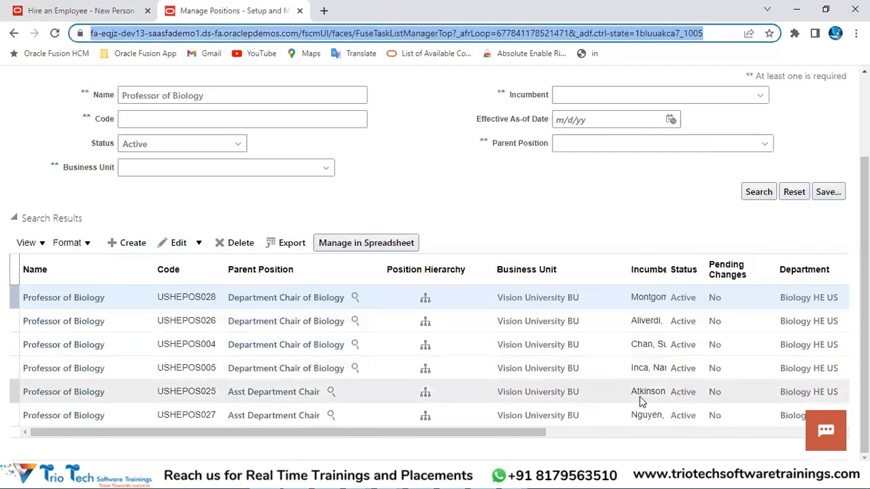
{"action": "left_click_drag", "start_coordinate": [521, 432], "coordinate": [122, 418]}
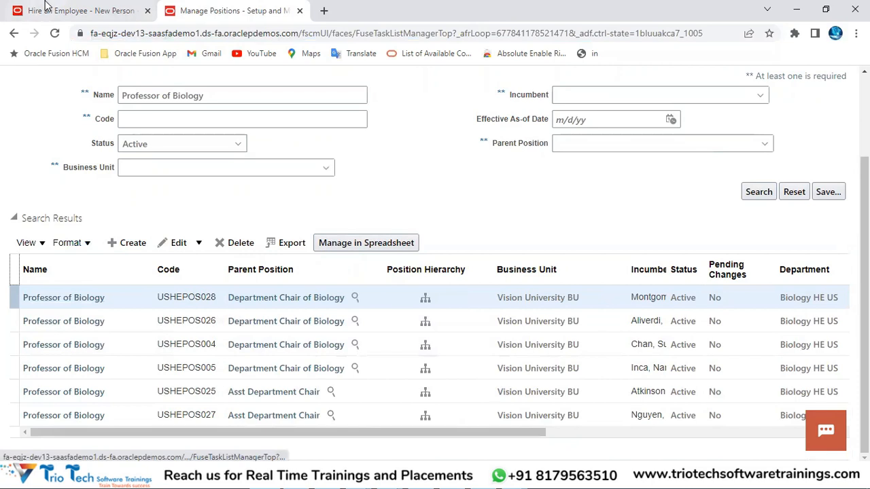
{"action": "left_click", "coordinate": [45, 6]}
{"action": "left_click", "coordinate": [216, 10]}
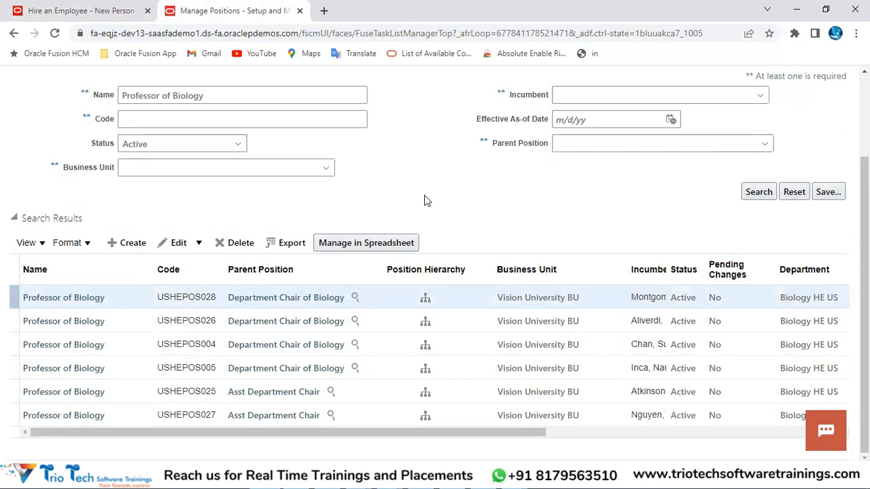
Open the Professor of Biology position USHEPOS028 and examine its Business Unit, Department, Job, Location and Manager fields.
{"action": "left_click", "coordinate": [60, 299]}
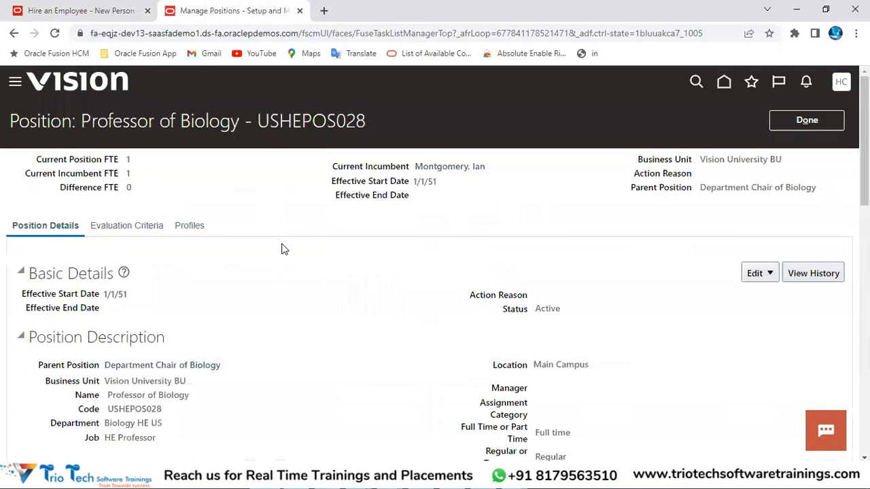
{"action": "left_click_drag", "start_coordinate": [83, 121], "coordinate": [241, 121]}
{"action": "scroll", "coordinate": [136, 199], "scroll_direction": "down", "scroll_amount": 2}
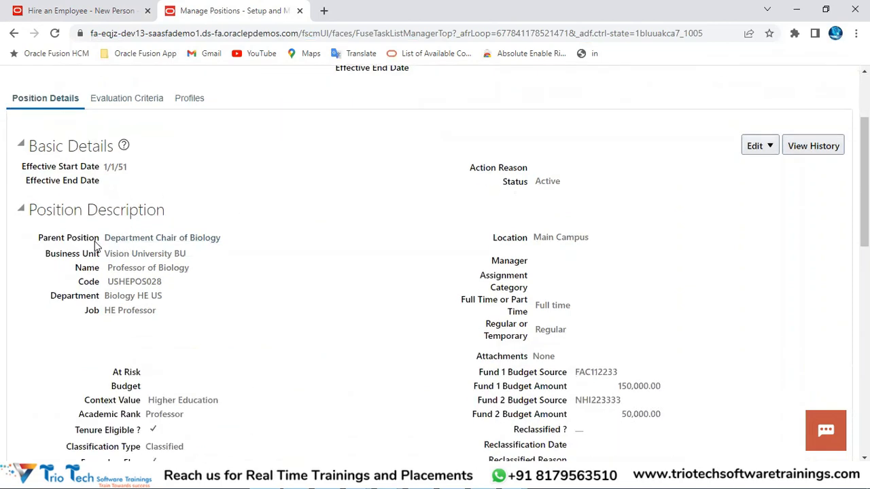
{"action": "left_click_drag", "start_coordinate": [106, 254], "coordinate": [181, 255]}
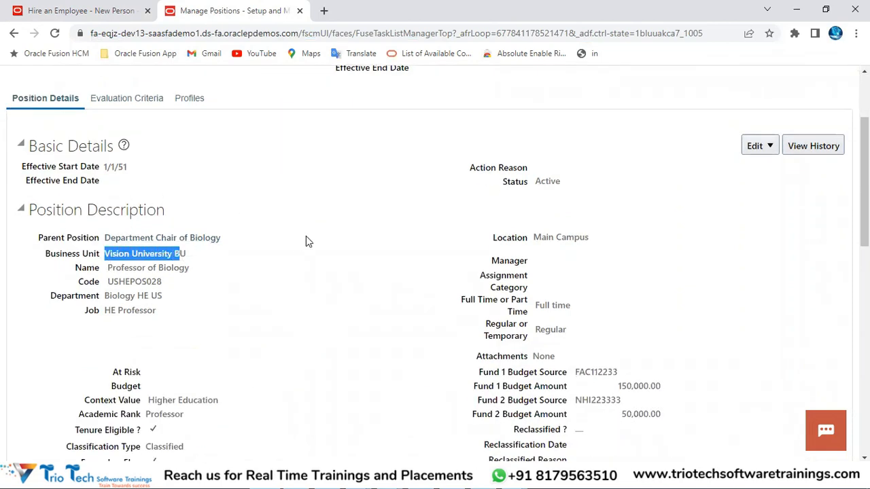
{"action": "scroll", "coordinate": [306, 241], "scroll_direction": "down", "scroll_amount": 2}
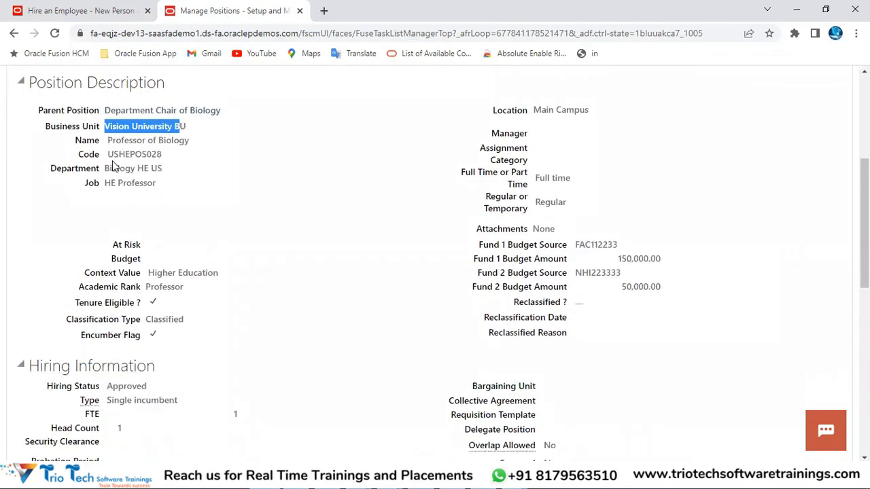
{"action": "left_click_drag", "start_coordinate": [107, 170], "coordinate": [170, 170]}
{"action": "left_click_drag", "start_coordinate": [105, 183], "coordinate": [158, 182]}
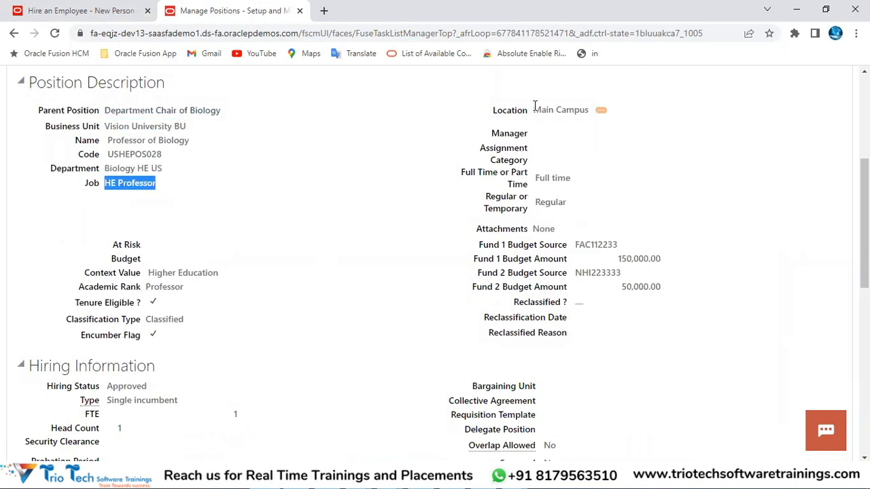
{"action": "left_click_drag", "start_coordinate": [535, 109], "coordinate": [591, 109]}
{"action": "left_click_drag", "start_coordinate": [479, 142], "coordinate": [547, 142]}
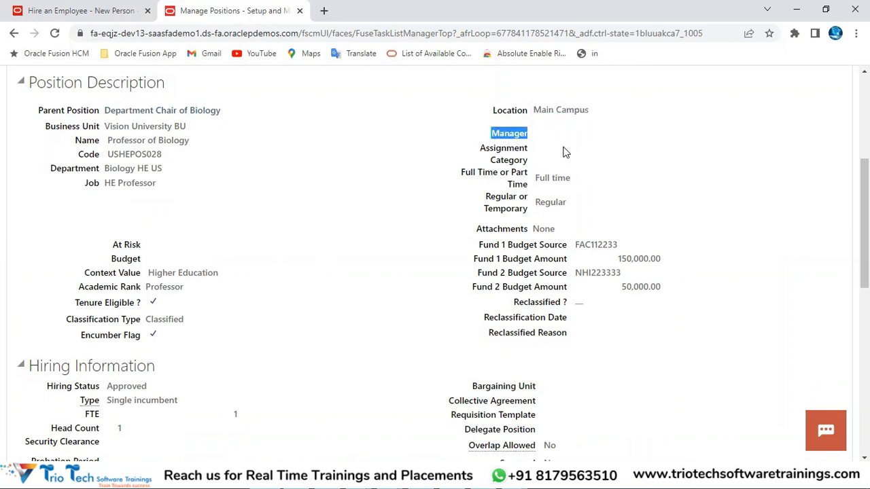
Compare the hire page's Manager Details with the position's Manager field, and check its Full Time or Part Time and Regular or Temporary values.
{"action": "left_click", "coordinate": [81, 12]}
{"action": "scroll", "coordinate": [182, 305], "scroll_direction": "down", "scroll_amount": 5}
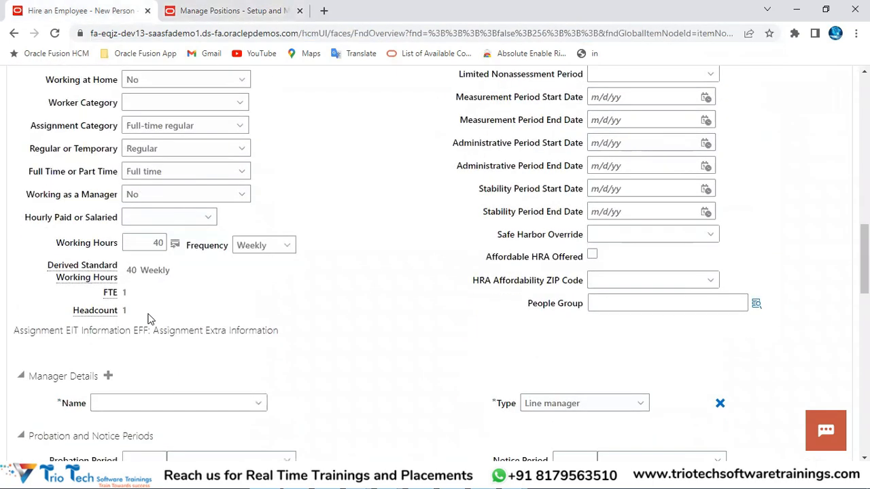
{"action": "left_click", "coordinate": [132, 366]}
{"action": "left_click", "coordinate": [250, 8]}
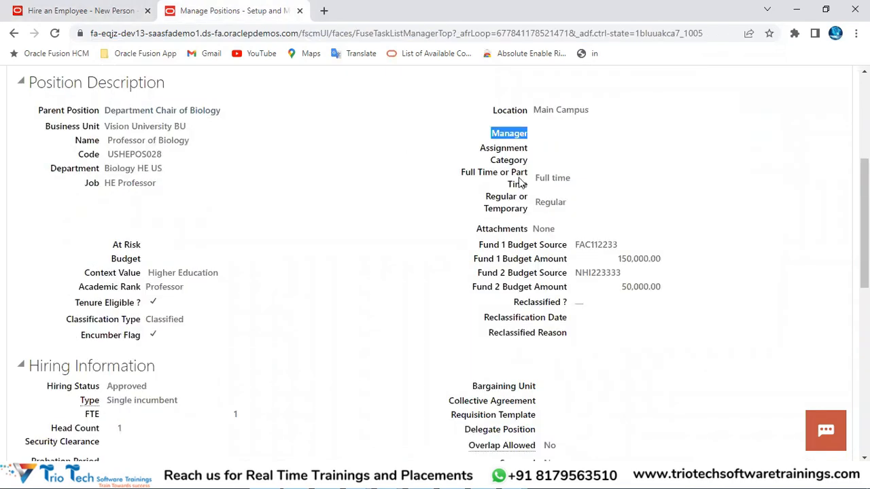
{"action": "left_click", "coordinate": [466, 172]}
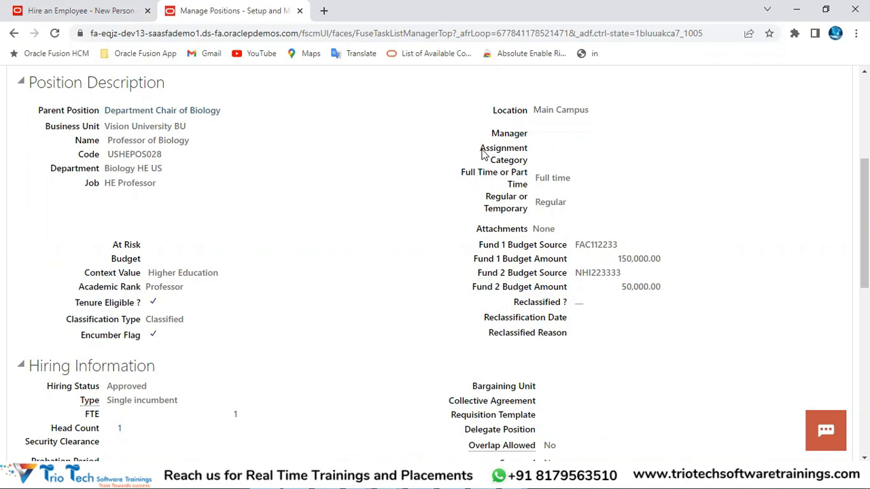
{"action": "left_click_drag", "start_coordinate": [462, 173], "coordinate": [538, 205]}
{"action": "scroll", "coordinate": [244, 249], "scroll_direction": "down", "scroll_amount": 2}
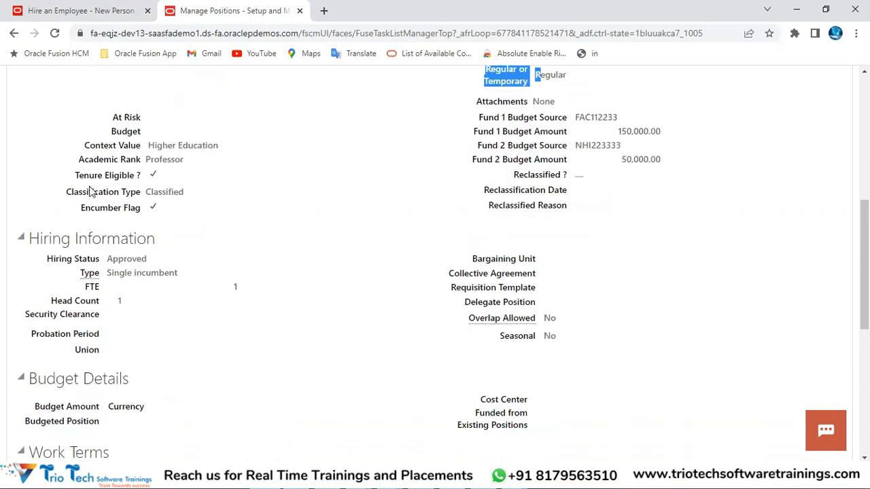
{"action": "scroll", "coordinate": [257, 244], "scroll_direction": "up", "scroll_amount": 3}
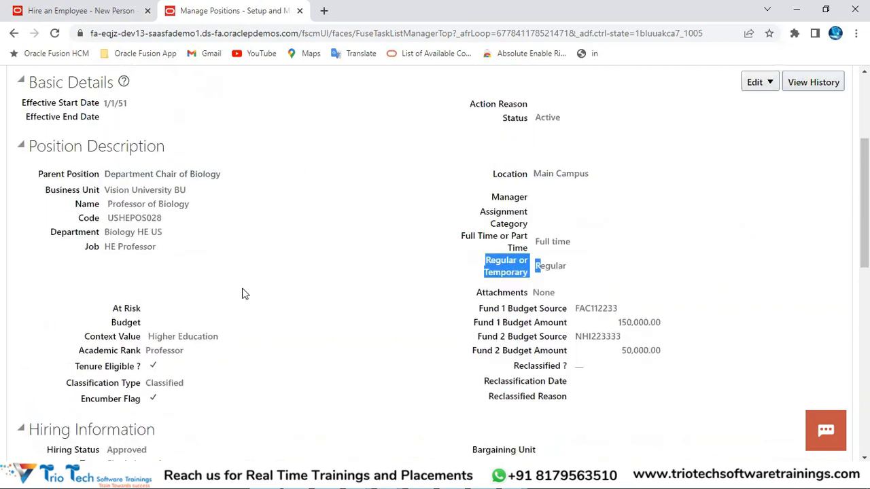
{"action": "scroll", "coordinate": [301, 270], "scroll_direction": "up", "scroll_amount": 3}
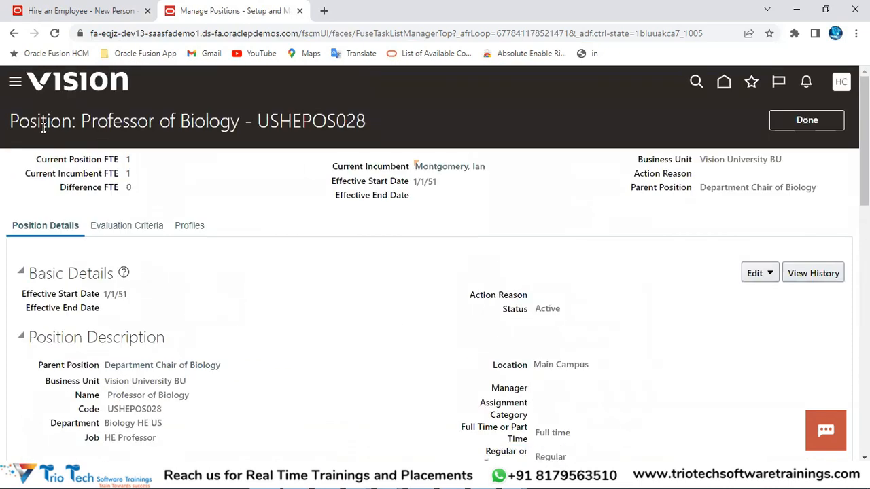
Close the position record and start creating a position named Sales Manager with code SM_001.
{"action": "double_click", "coordinate": [42, 127]}
{"action": "left_click", "coordinate": [826, 123]}
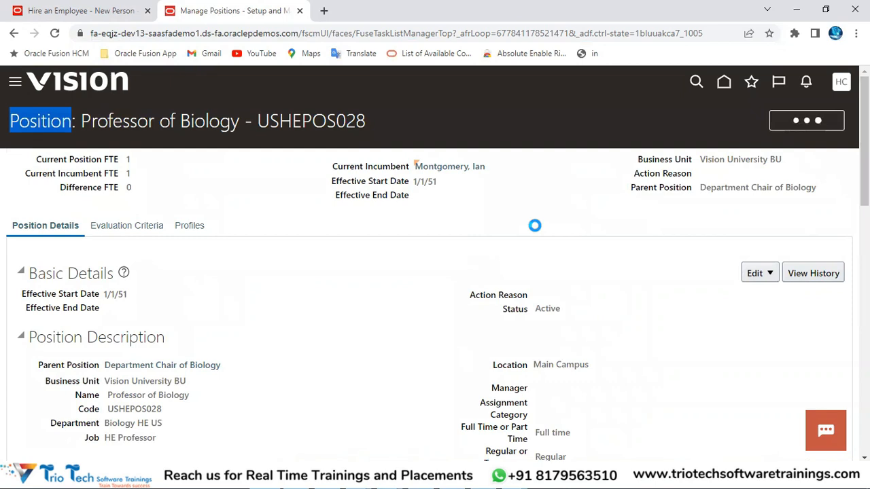
{"action": "left_click", "coordinate": [132, 351]}
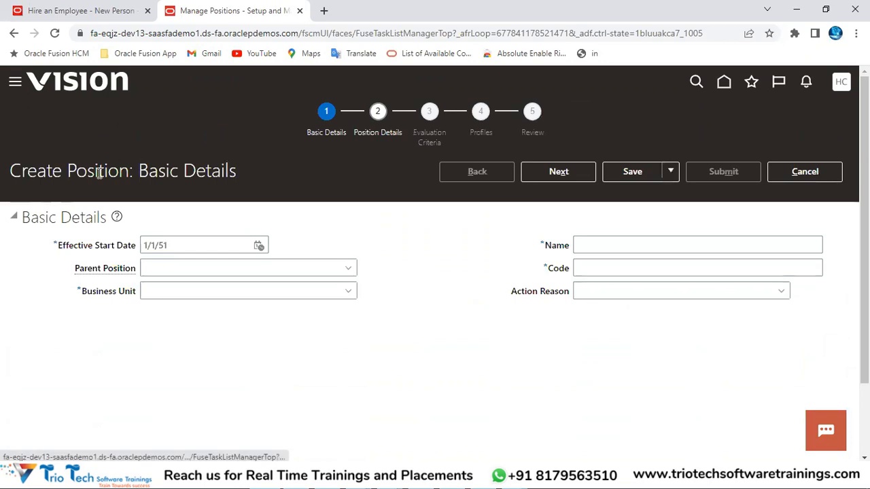
{"action": "double_click", "coordinate": [101, 170]}
{"action": "left_click", "coordinate": [659, 252]}
{"action": "type", "text": "Sales Manager"}
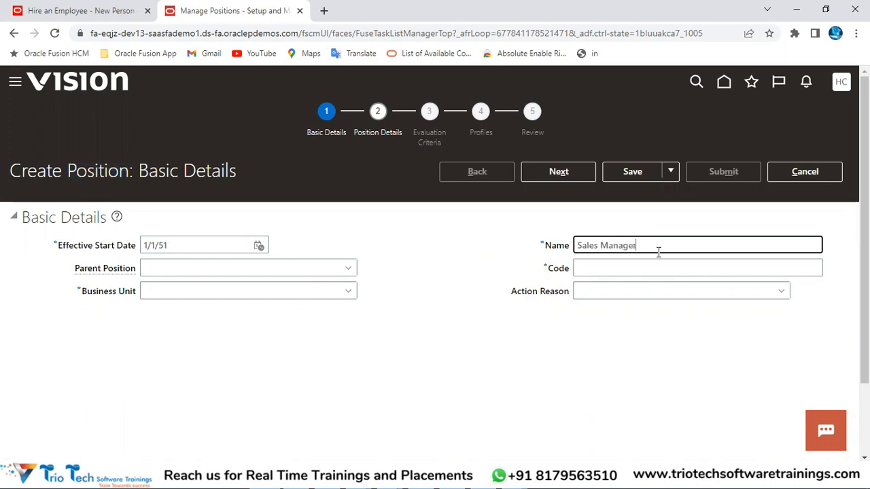
{"action": "key", "text": "Tab"}
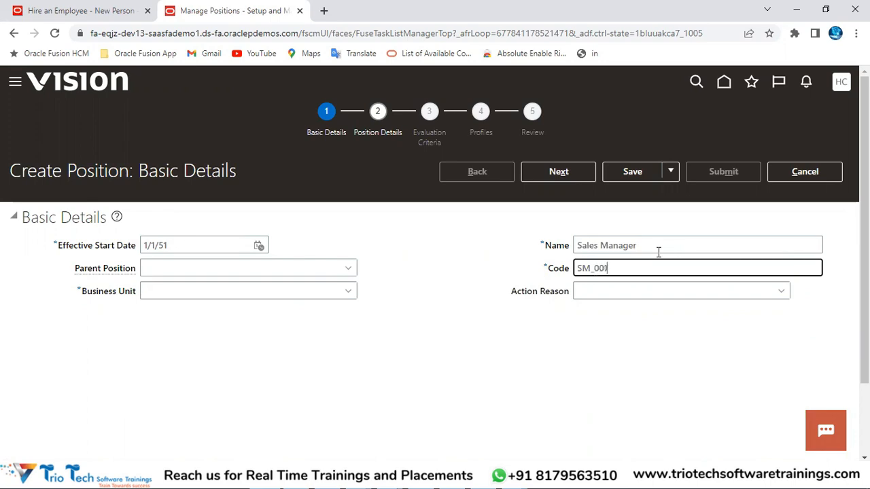
Set the new position's business unit to Vision University BU, checking it against the hire page, and continue to Position Details.
{"action": "left_click", "coordinate": [349, 292]}
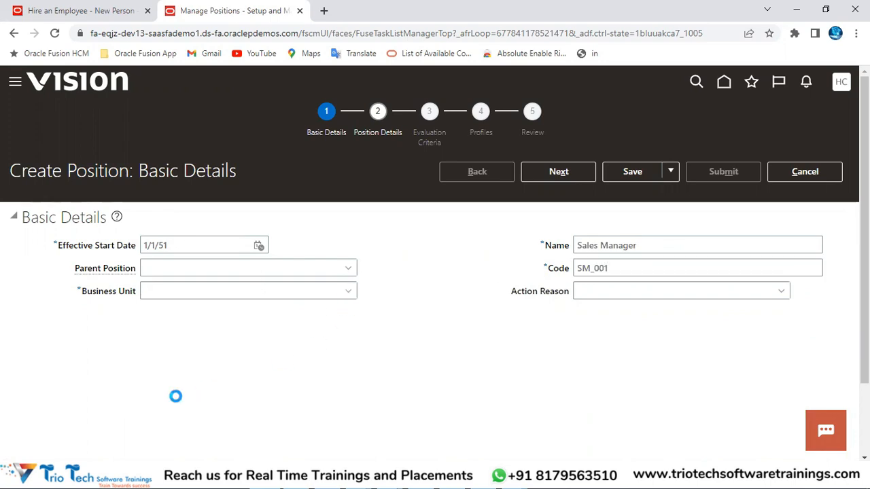
{"action": "left_click", "coordinate": [157, 312]}
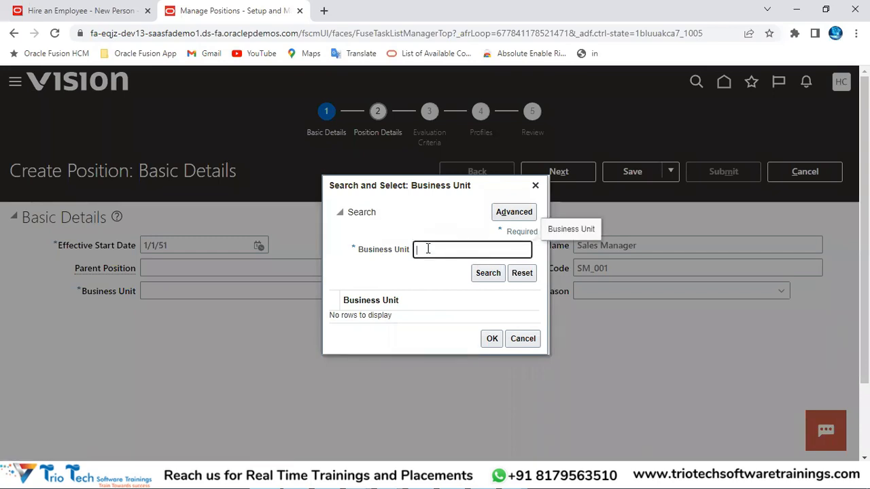
{"action": "left_click", "coordinate": [87, 15]}
{"action": "scroll", "coordinate": [237, 78], "scroll_direction": "up", "scroll_amount": 4}
{"action": "left_click", "coordinate": [221, 9]}
{"action": "left_click", "coordinate": [82, 10]}
{"action": "scroll", "coordinate": [237, 204], "scroll_direction": "up", "scroll_amount": 3}
{"action": "left_click", "coordinate": [225, 10]}
{"action": "type", "text": "V"}
{"action": "key", "text": "Return"}
{"action": "left_click", "coordinate": [370, 321]}
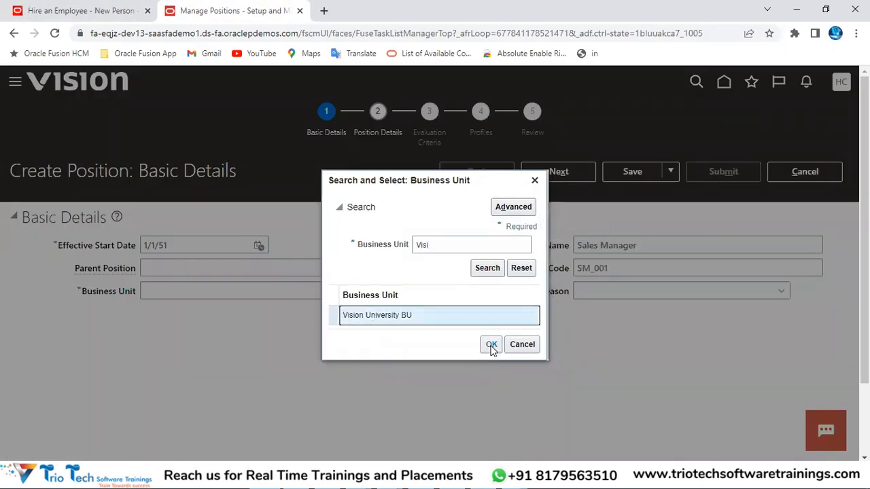
{"action": "left_click", "coordinate": [491, 345]}
{"action": "left_click", "coordinate": [557, 172]}
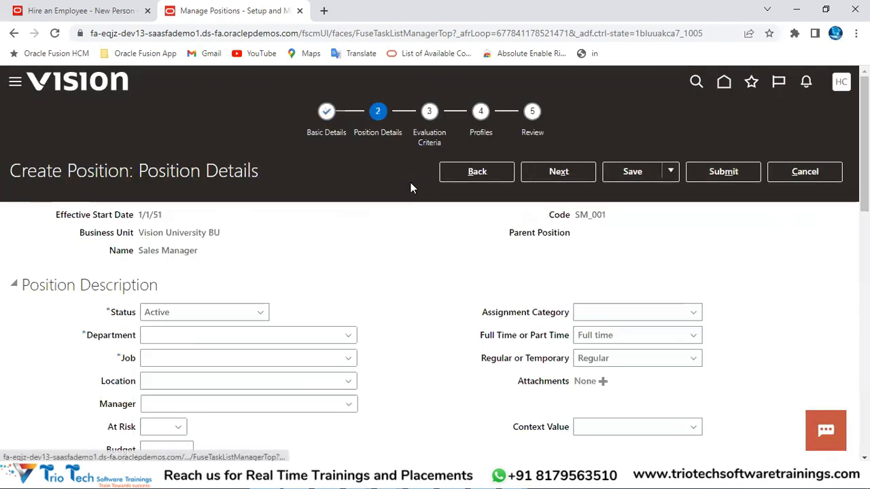
Review the new position's business unit and name in the summary above the Position Description fields.
{"action": "double_click", "coordinate": [104, 170]}
{"action": "double_click", "coordinate": [149, 250]}
{"action": "left_click_drag", "start_coordinate": [187, 255], "coordinate": [306, 268]}
{"action": "scroll", "coordinate": [267, 276], "scroll_direction": "down", "scroll_amount": 1}
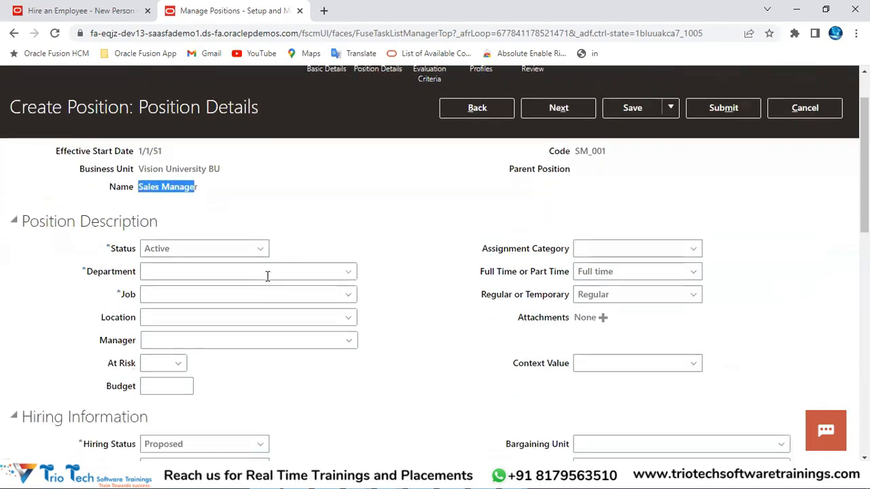
{"action": "left_click", "coordinate": [171, 270]}
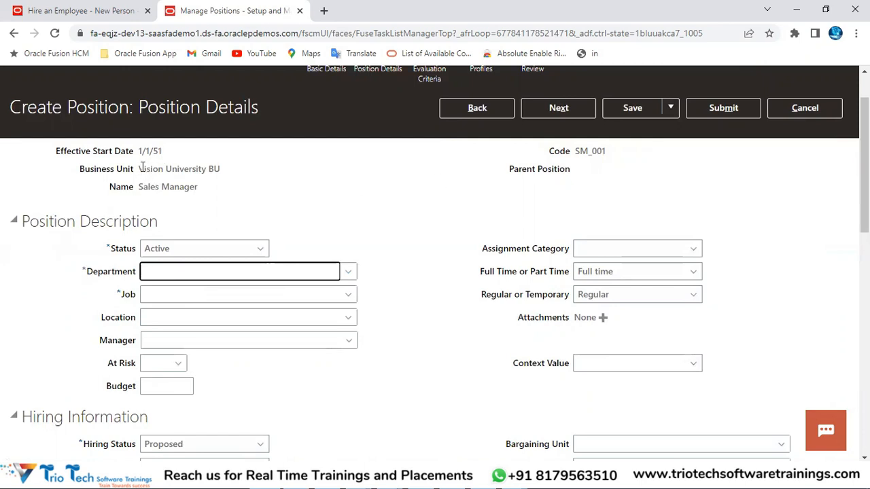
{"action": "left_click_drag", "start_coordinate": [142, 168], "coordinate": [196, 171]}
{"action": "left_click_drag", "start_coordinate": [149, 187], "coordinate": [196, 228]}
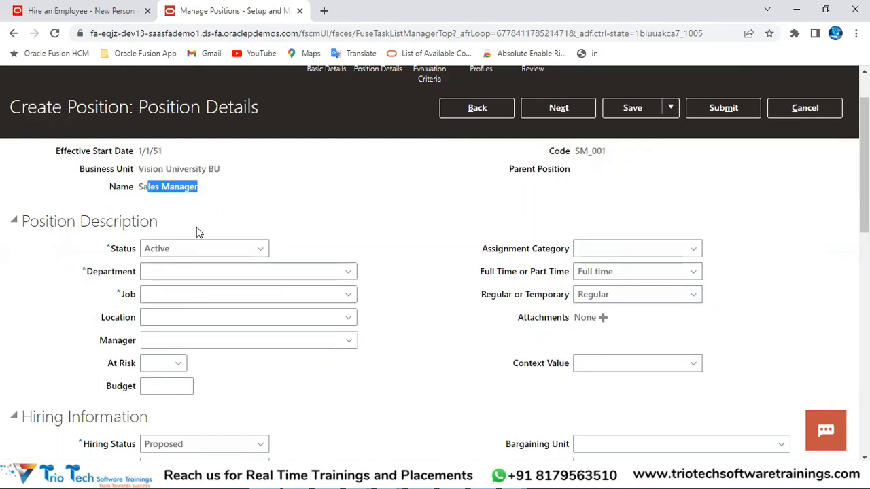
Review the new position's Department, Job, Location, Manager, Assignment Category, Full Time or Part Time and Regular or Temporary fields.
{"action": "left_click", "coordinate": [178, 272]}
{"action": "left_click", "coordinate": [161, 293]}
{"action": "left_click", "coordinate": [161, 319]}
{"action": "left_click", "coordinate": [162, 341]}
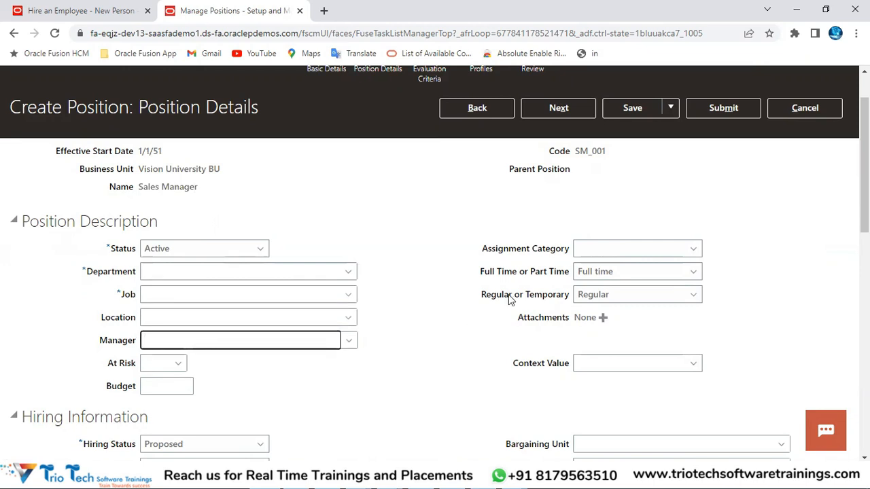
{"action": "left_click_drag", "start_coordinate": [483, 251], "coordinate": [547, 253]}
{"action": "left_click_drag", "start_coordinate": [471, 272], "coordinate": [544, 278]}
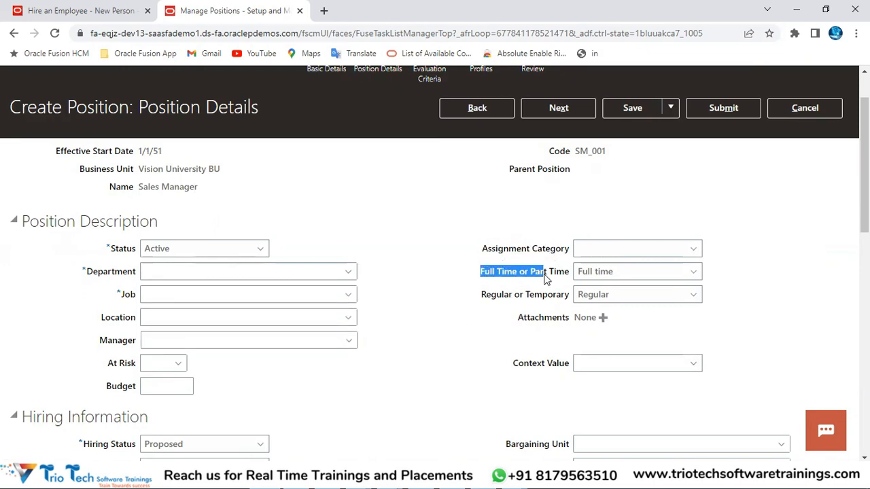
{"action": "left_click_drag", "start_coordinate": [481, 295], "coordinate": [556, 288]}
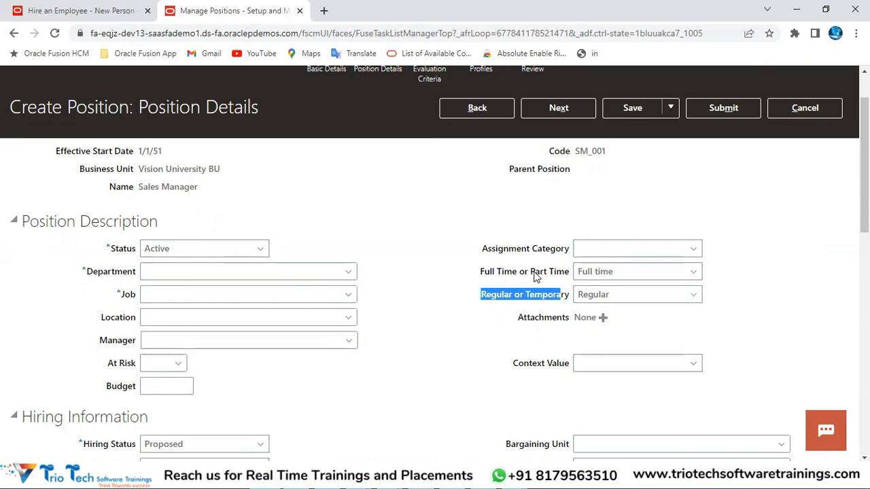
Review the new position's Work Terms fields, including Grade Ladder, Entry Grade, Standard Working Hours and Start Time.
{"action": "scroll", "coordinate": [536, 275], "scroll_direction": "down", "scroll_amount": 10}
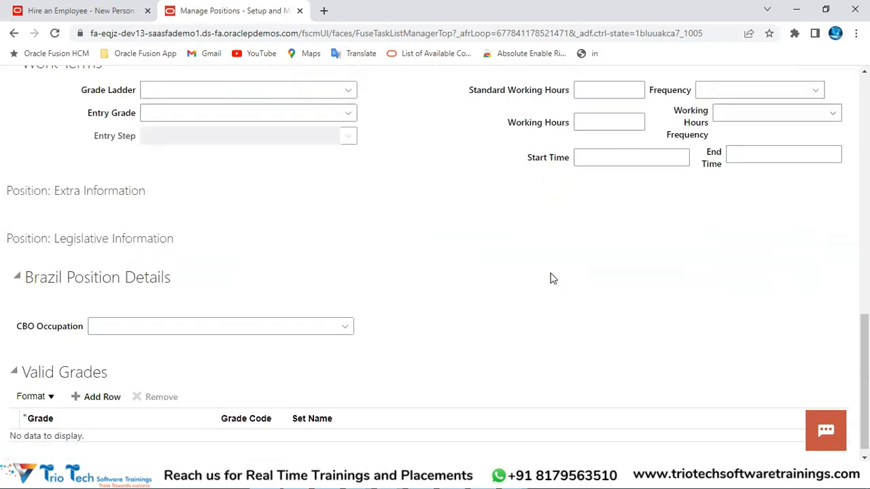
{"action": "scroll", "coordinate": [550, 278], "scroll_direction": "down", "scroll_amount": 1}
{"action": "scroll", "coordinate": [145, 260], "scroll_direction": "up", "scroll_amount": 2}
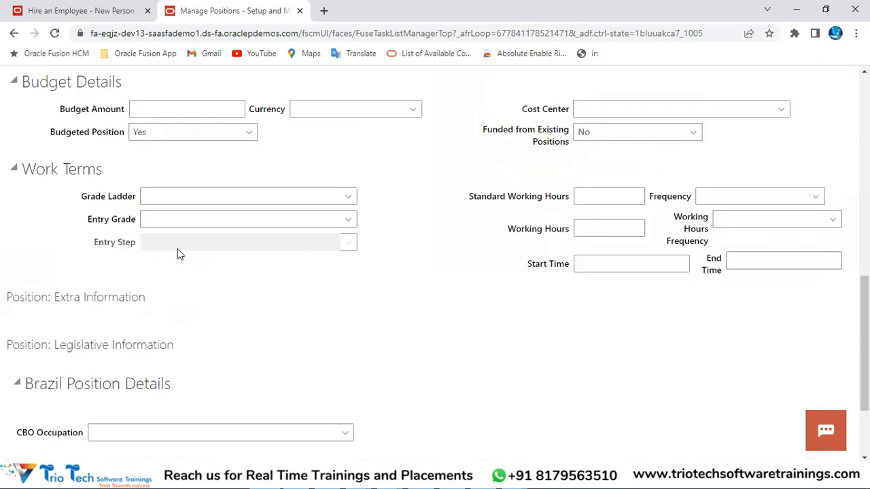
{"action": "left_click_drag", "start_coordinate": [144, 207], "coordinate": [86, 207]}
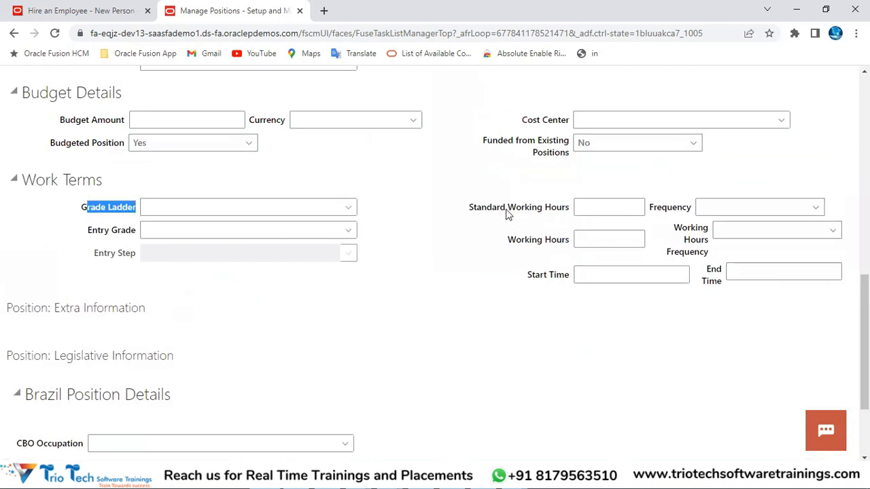
{"action": "left_click_drag", "start_coordinate": [486, 207], "coordinate": [567, 212]}
{"action": "left_click_drag", "start_coordinate": [541, 278], "coordinate": [592, 274]}
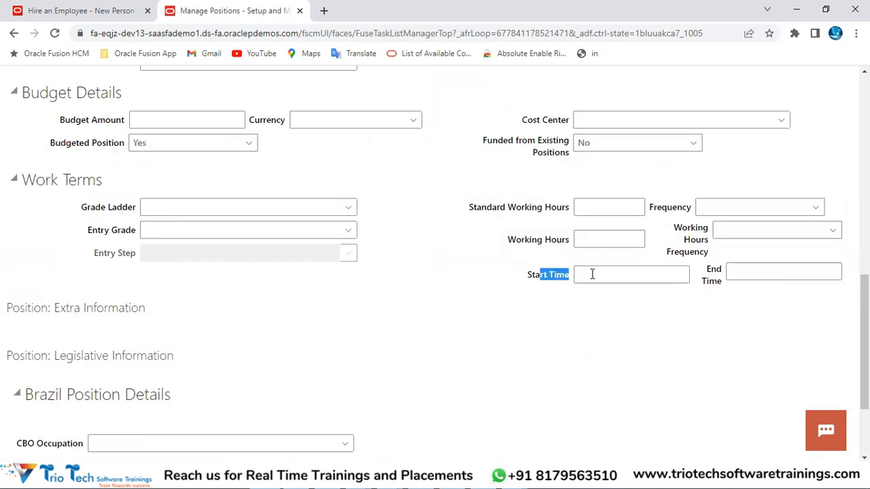
{"action": "left_click", "coordinate": [182, 207]}
{"action": "left_click", "coordinate": [177, 233]}
Compare the Sales Manager name in the position summary with the group of fields under Position Description.
{"action": "scroll", "coordinate": [183, 208], "scroll_direction": "up", "scroll_amount": 9}
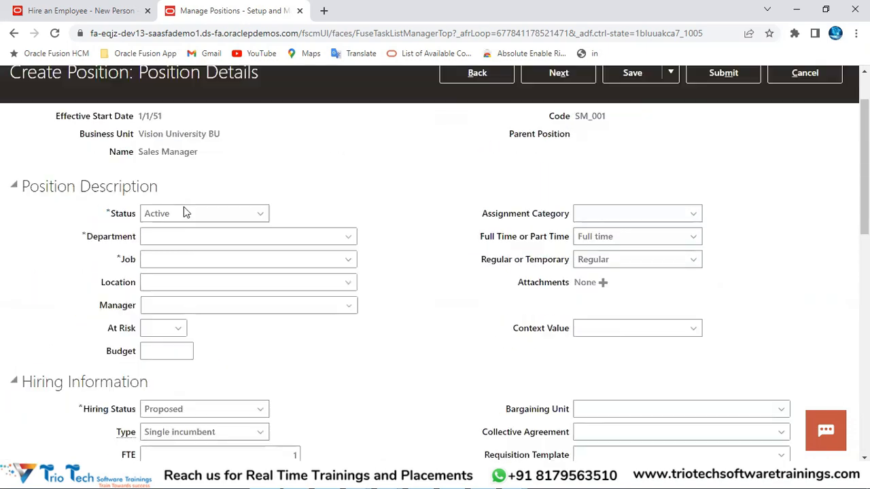
{"action": "left_click_drag", "start_coordinate": [139, 250], "coordinate": [224, 265]}
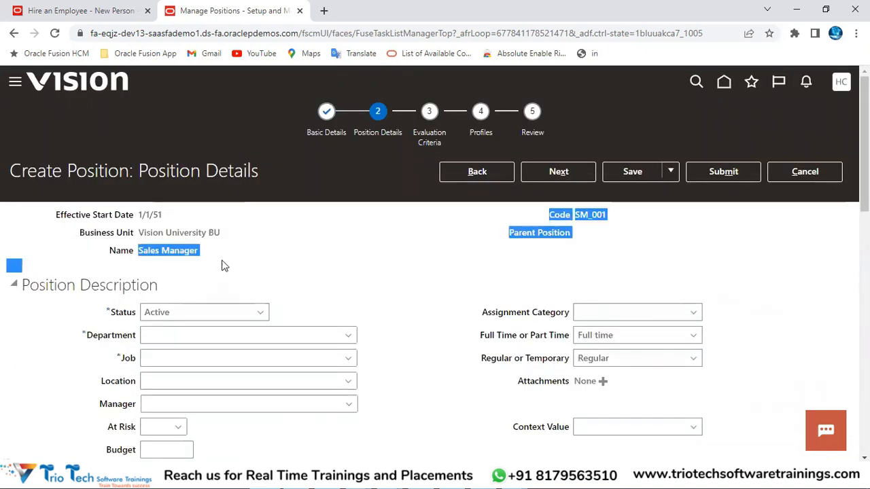
{"action": "left_click_drag", "start_coordinate": [114, 315], "coordinate": [361, 402]}
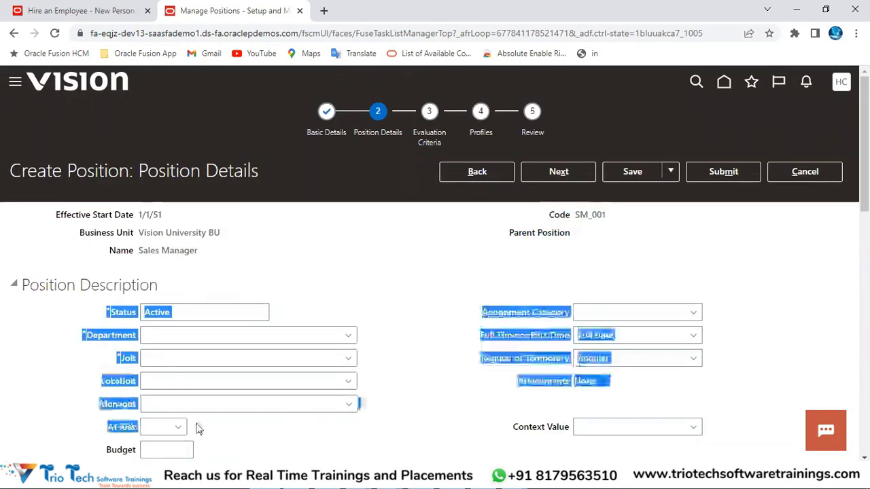
Go back to the hire page and examine the assignment's Position, Job and Department values.
{"action": "left_click", "coordinate": [48, 8]}
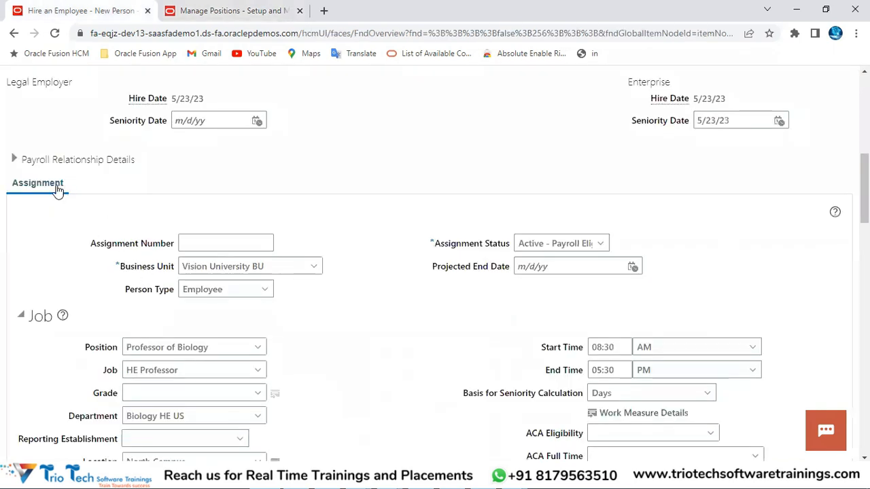
{"action": "scroll", "coordinate": [131, 305], "scroll_direction": "down", "scroll_amount": 2}
{"action": "left_click_drag", "start_coordinate": [111, 248], "coordinate": [149, 394]}
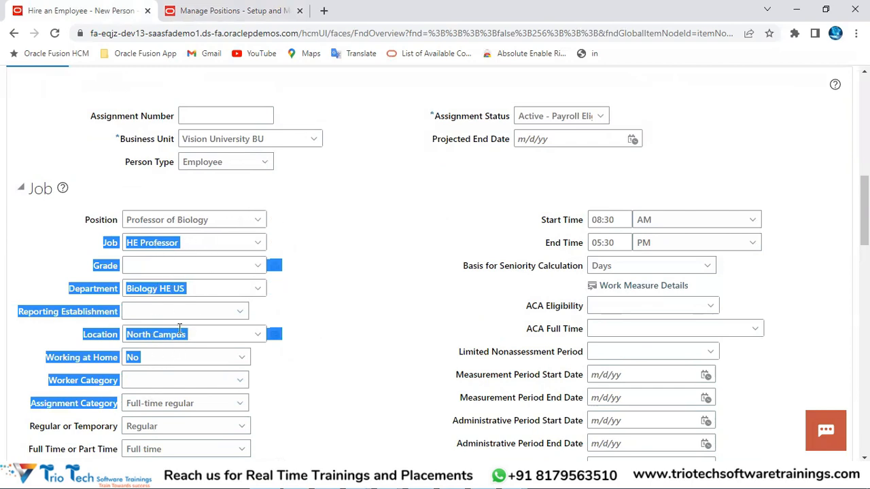
{"action": "left_click_drag", "start_coordinate": [219, 219], "coordinate": [126, 214]}
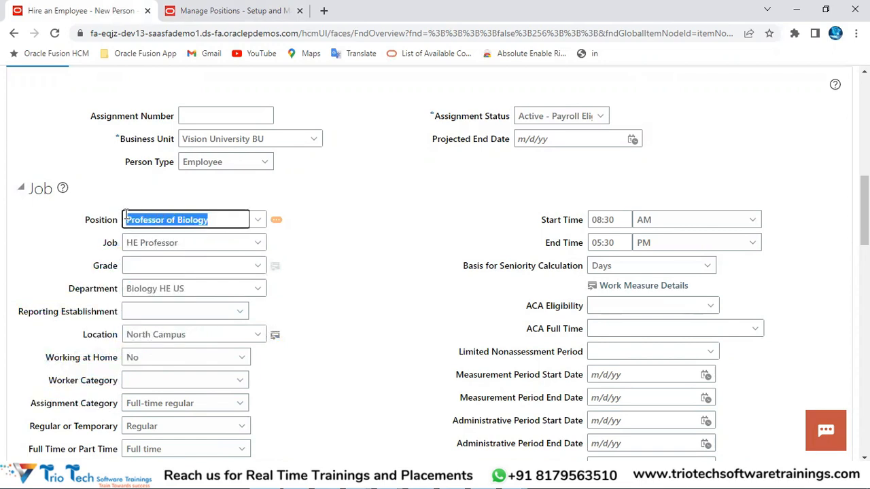
{"action": "scroll", "coordinate": [378, 230], "scroll_direction": "down", "scroll_amount": 1}
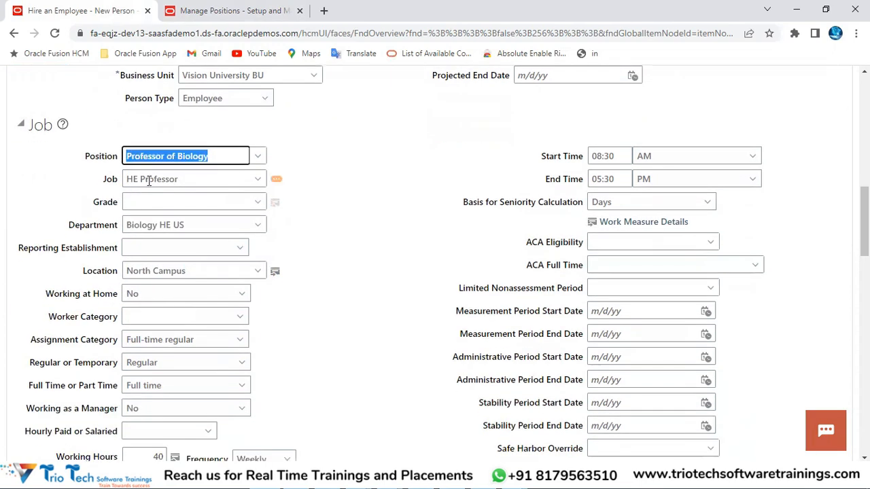
{"action": "left_click", "coordinate": [149, 181]}
{"action": "left_click", "coordinate": [156, 225]}
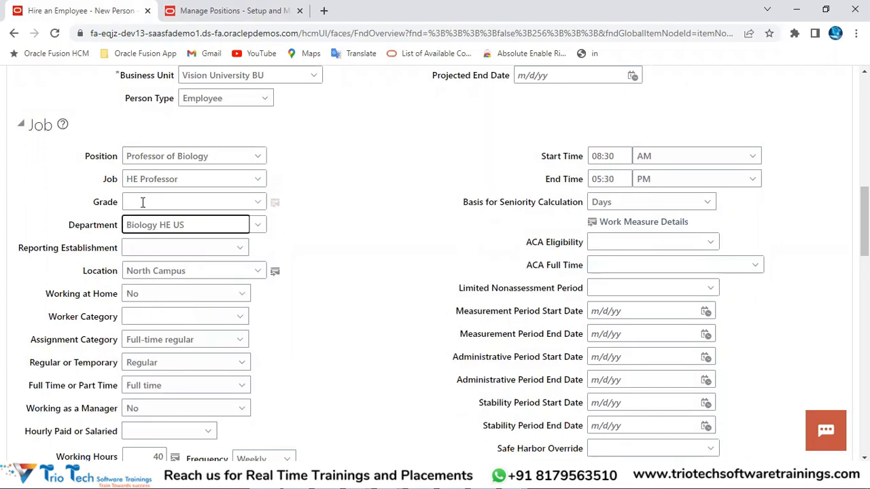
Compare the hire's Position value with the Job section fields from Job down to Working as a Manager.
{"action": "left_click_drag", "start_coordinate": [224, 156], "coordinate": [136, 144]}
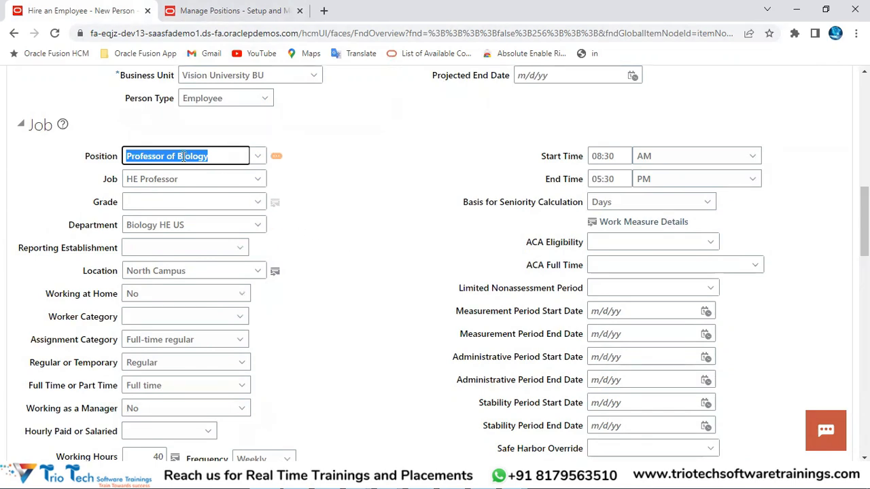
{"action": "left_click", "coordinate": [220, 155]}
{"action": "left_click_drag", "start_coordinate": [220, 156], "coordinate": [125, 157]}
{"action": "left_click_drag", "start_coordinate": [104, 183], "coordinate": [189, 408]}
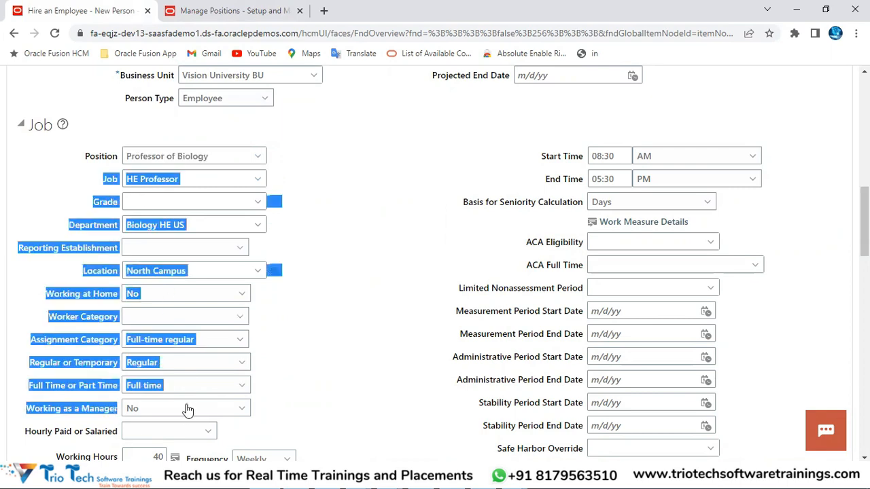
{"action": "left_click", "coordinate": [410, 270]}
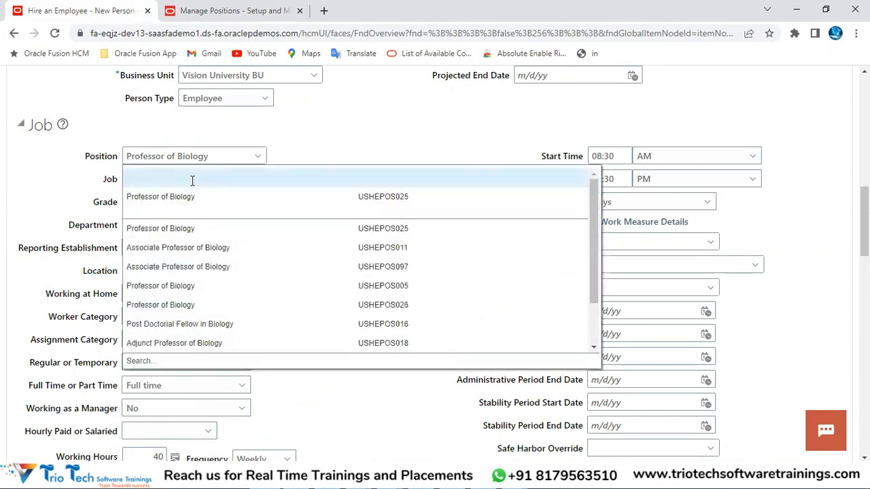
Try to clear the Position and Job values on the hire's assignment.
{"action": "left_click", "coordinate": [191, 181]}
{"action": "key", "text": "BackSpace"}
{"action": "left_click", "coordinate": [258, 179]}
{"action": "left_click", "coordinate": [404, 153]}
{"action": "scroll", "coordinate": [564, 215], "scroll_direction": "up", "scroll_amount": 10}
{"action": "scroll", "coordinate": [679, 195], "scroll_direction": "up", "scroll_amount": 2}
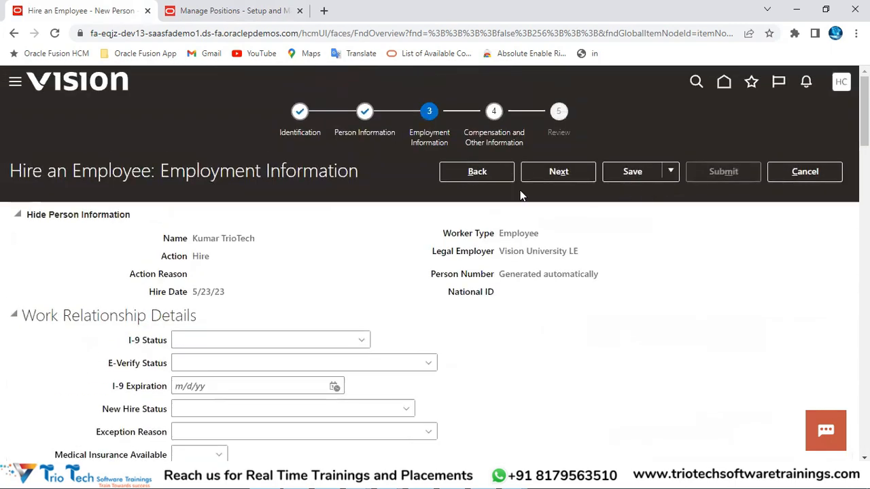
Cancel the unsaved hire, discarding its changes, and start a new Hire an Employee transaction.
{"action": "left_click", "coordinate": [805, 171]}
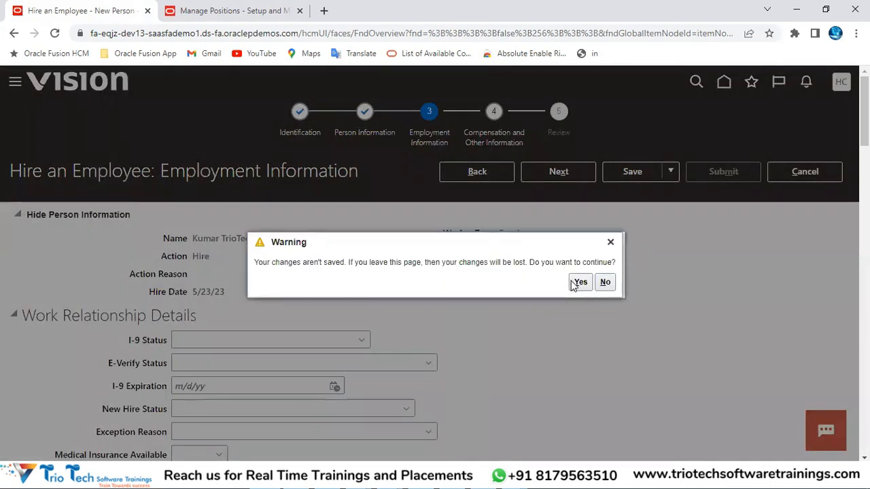
{"action": "left_click", "coordinate": [574, 284]}
{"action": "left_click", "coordinate": [261, 291]}
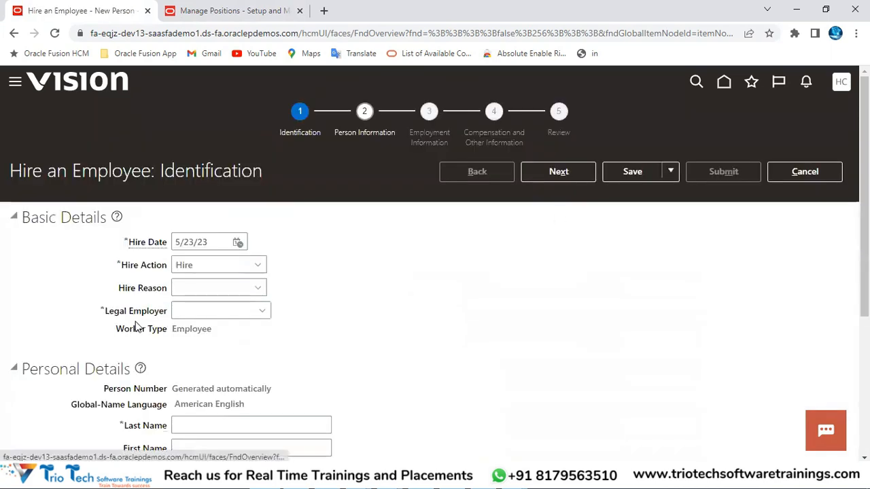
Set the legal employer to Vision University LE, enter the employee's last name, and continue to Person Information.
{"action": "left_click", "coordinate": [261, 313]}
{"action": "left_click", "coordinate": [219, 120]}
{"action": "scroll", "coordinate": [381, 271], "scroll_direction": "down", "scroll_amount": 4}
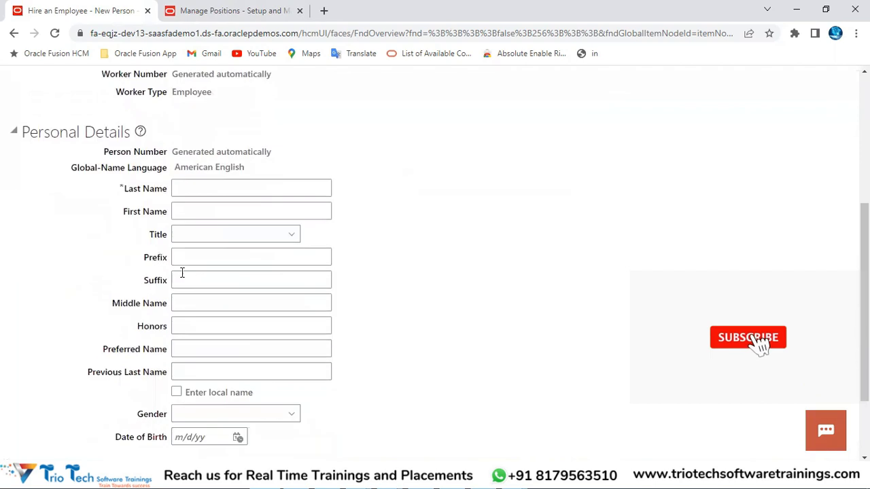
{"action": "left_click", "coordinate": [193, 190]}
{"action": "type", "text": "TrioTech KUmar"}
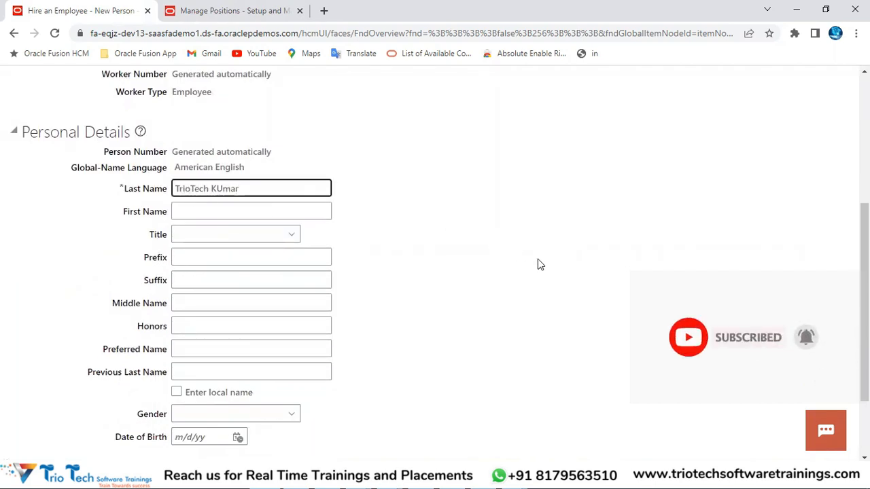
{"action": "scroll", "coordinate": [538, 264], "scroll_direction": "up", "scroll_amount": 5}
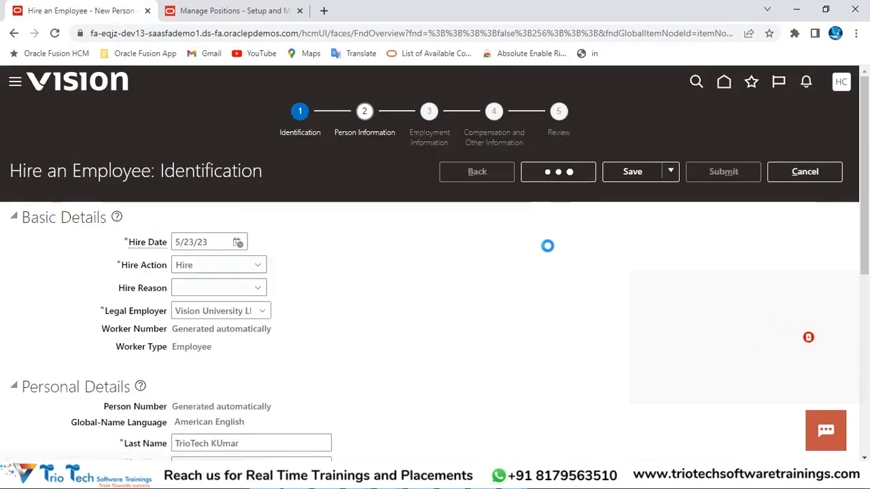
{"action": "left_click", "coordinate": [558, 174]}
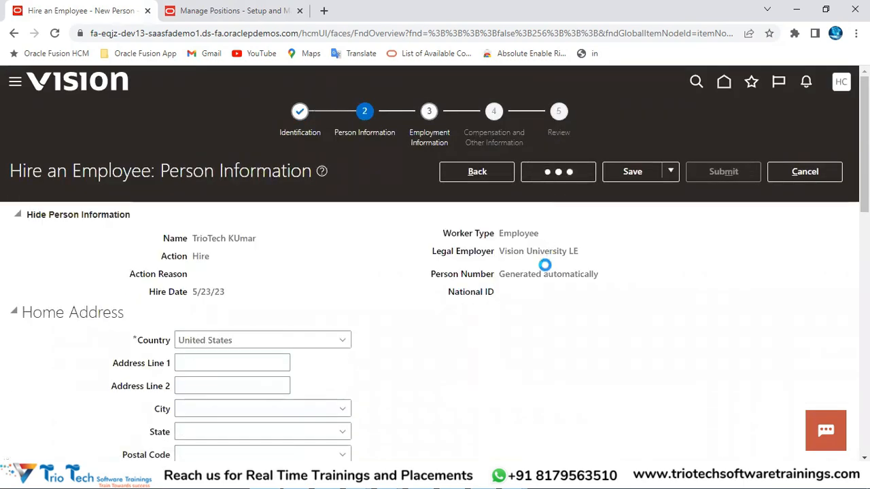
Continue to Employment Information and check the assignment's empty Grade and Location fields and its Position choices.
{"action": "scroll", "coordinate": [340, 285], "scroll_direction": "down", "scroll_amount": 10}
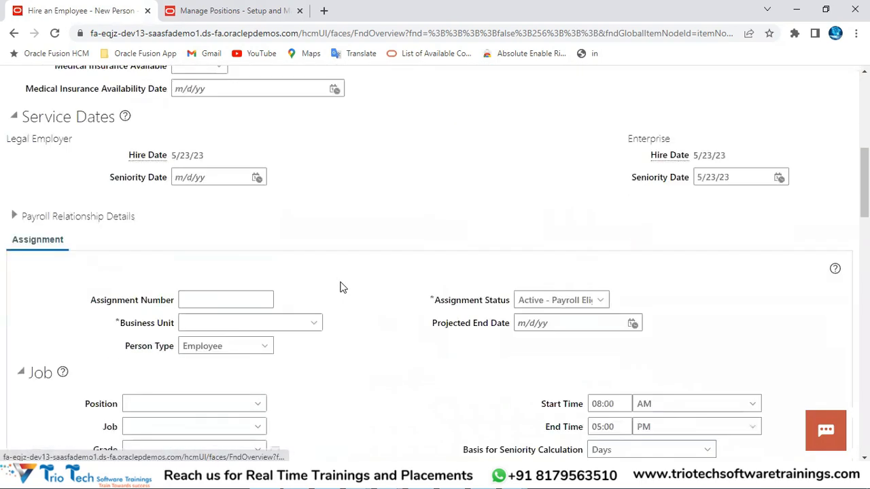
{"action": "scroll", "coordinate": [272, 289], "scroll_direction": "down", "scroll_amount": 4}
{"action": "left_click", "coordinate": [153, 202]}
{"action": "left_click", "coordinate": [144, 270]}
{"action": "left_click", "coordinate": [258, 157]}
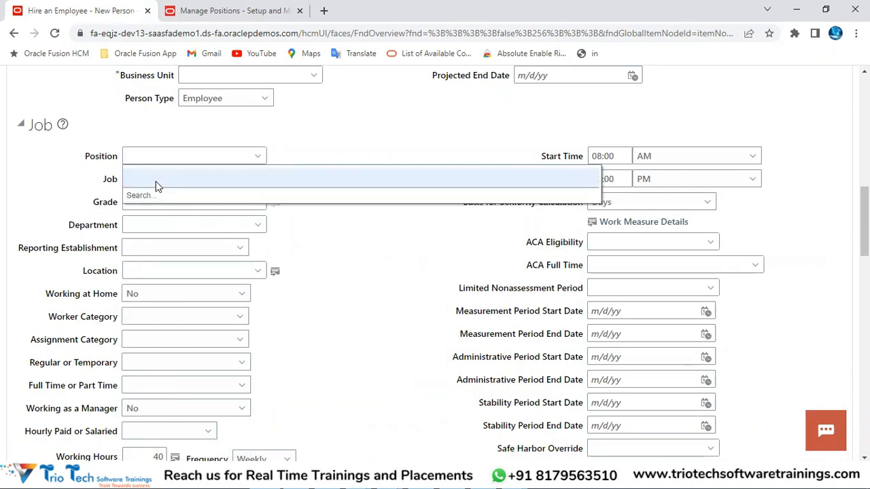
Set the assignment's business unit to Vision University BU and its position to Professor of Biology.
{"action": "scroll", "coordinate": [307, 131], "scroll_direction": "up", "scroll_amount": 1}
{"action": "left_click", "coordinate": [321, 142]}
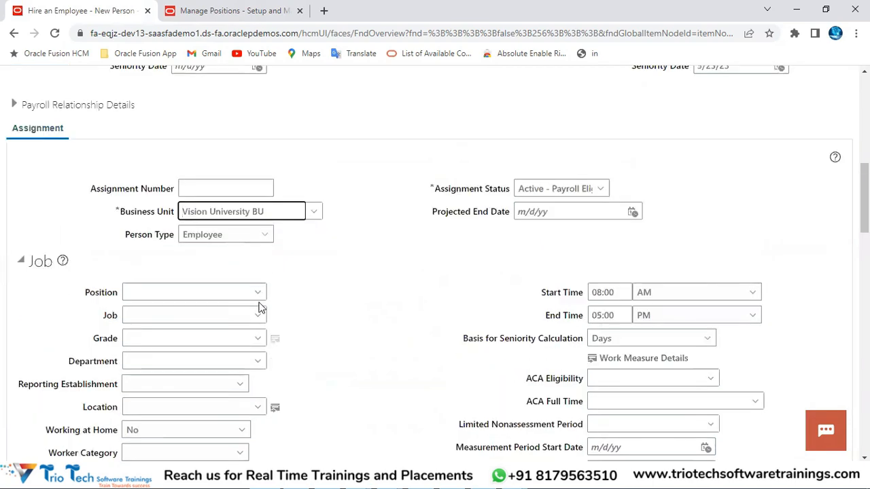
{"action": "scroll", "coordinate": [295, 277], "scroll_direction": "down", "scroll_amount": 2}
{"action": "left_click", "coordinate": [178, 212]}
{"action": "left_click", "coordinate": [176, 234]}
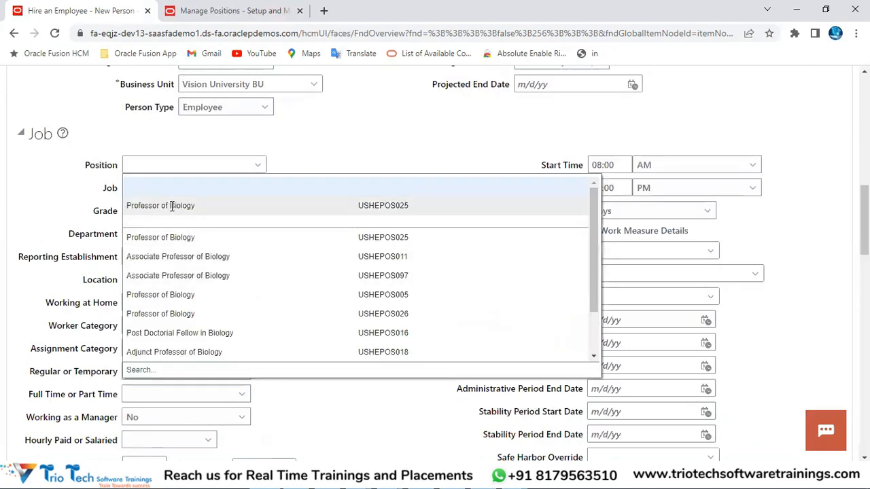
{"action": "left_click", "coordinate": [172, 206]}
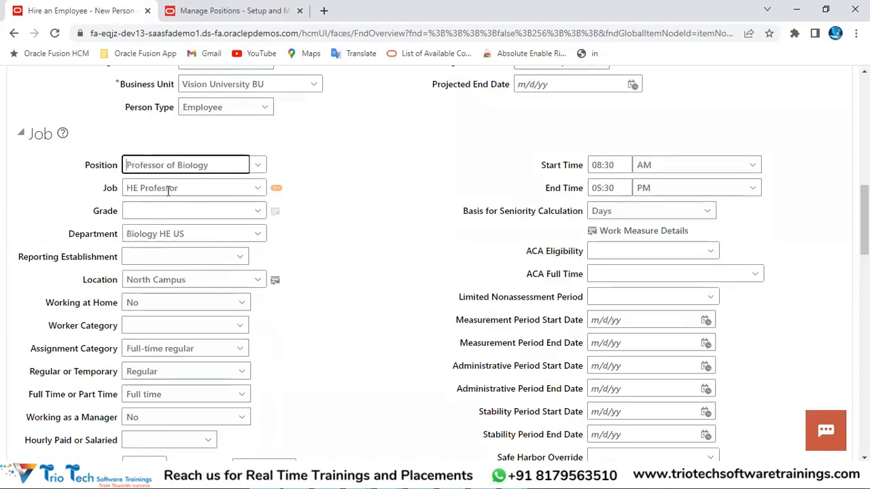
Check the working times, Job, Grade, Department, Manager Details and Probation Period fields after selecting the position.
{"action": "left_click", "coordinate": [571, 186]}
{"action": "scroll", "coordinate": [276, 257], "scroll_direction": "down", "scroll_amount": 10}
{"action": "left_click_drag", "start_coordinate": [187, 117], "coordinate": [125, 129]}
{"action": "left_click_drag", "start_coordinate": [185, 164], "coordinate": [125, 166]}
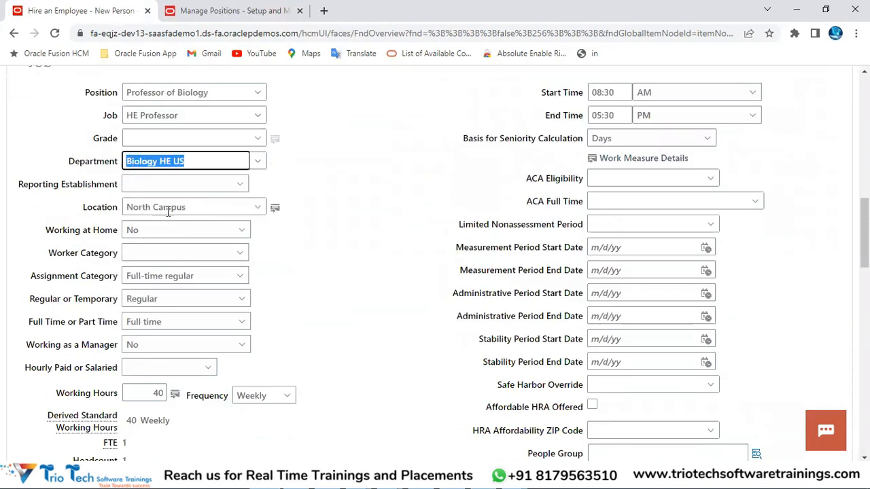
{"action": "left_click", "coordinate": [146, 134]}
{"action": "left_click_drag", "start_coordinate": [222, 92], "coordinate": [88, 94]}
{"action": "left_click", "coordinate": [140, 135]}
{"action": "scroll", "coordinate": [165, 163], "scroll_direction": "down", "scroll_amount": 4}
{"action": "left_click", "coordinate": [166, 302]}
{"action": "left_click", "coordinate": [162, 356]}
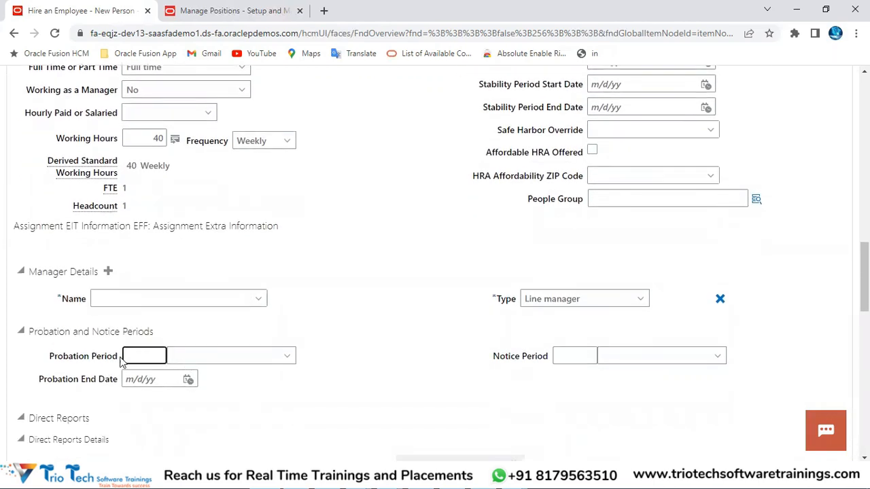
Compare the selected Professor of Biology position with the Job section fields from Job to Worker Category.
{"action": "scroll", "coordinate": [159, 301], "scroll_direction": "up", "scroll_amount": 6}
{"action": "left_click", "coordinate": [218, 219]}
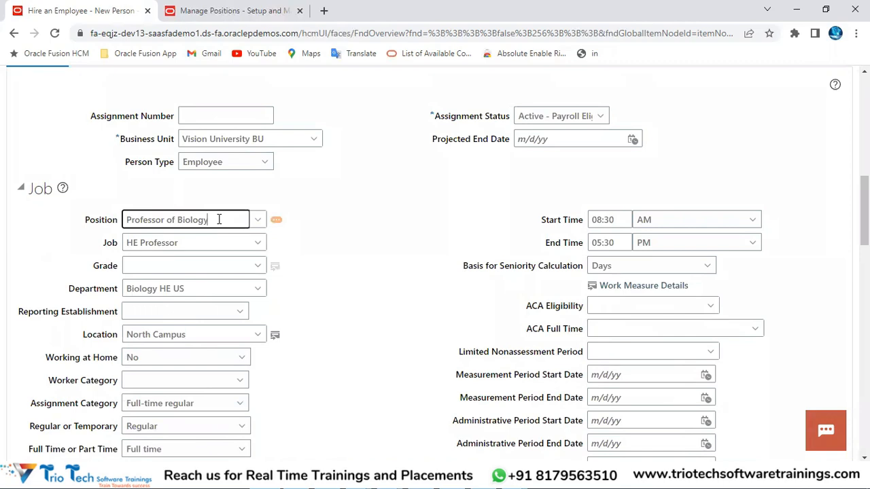
{"action": "left_click_drag", "start_coordinate": [219, 220], "coordinate": [111, 208]}
{"action": "left_click_drag", "start_coordinate": [103, 240], "coordinate": [198, 382]}
{"action": "left_click", "coordinate": [376, 311]}
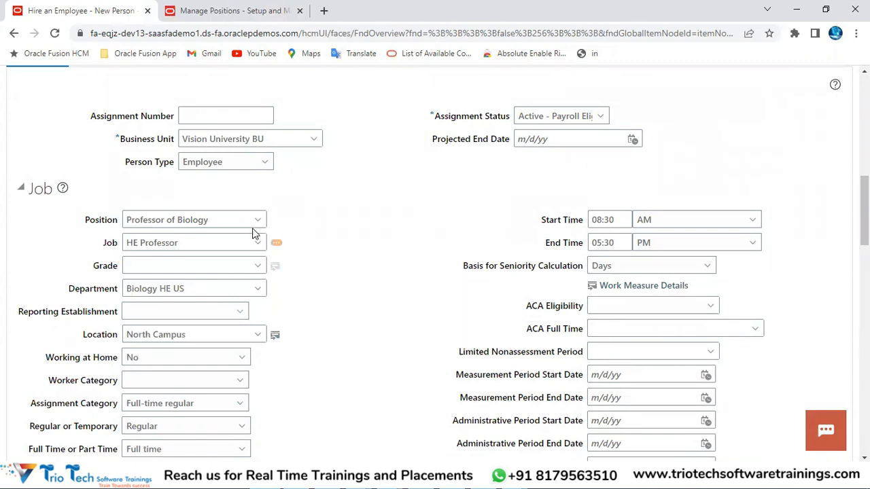
{"action": "left_click", "coordinate": [231, 217]}
{"action": "left_click_drag", "start_coordinate": [230, 218], "coordinate": [85, 221]}
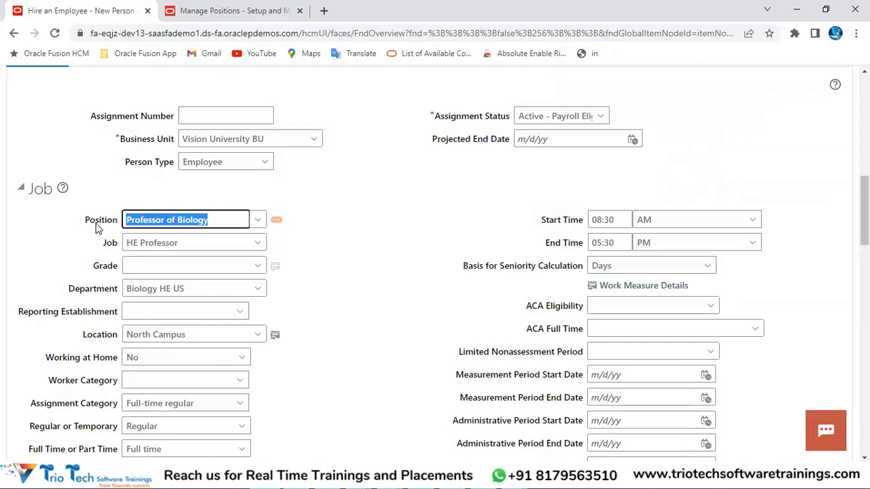
Review the Job fields filled for Professor of Biology and abandon the new hire without saving the changes.
{"action": "left_click_drag", "start_coordinate": [125, 243], "coordinate": [371, 359]}
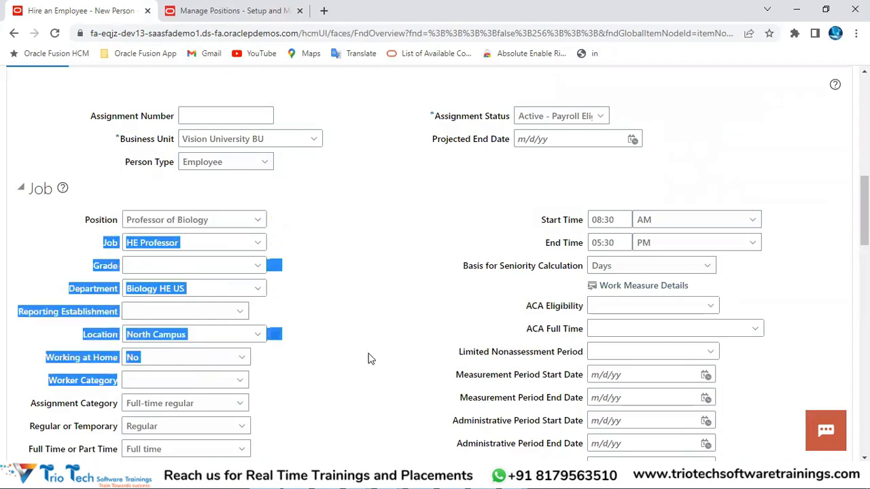
{"action": "left_click", "coordinate": [215, 33]}
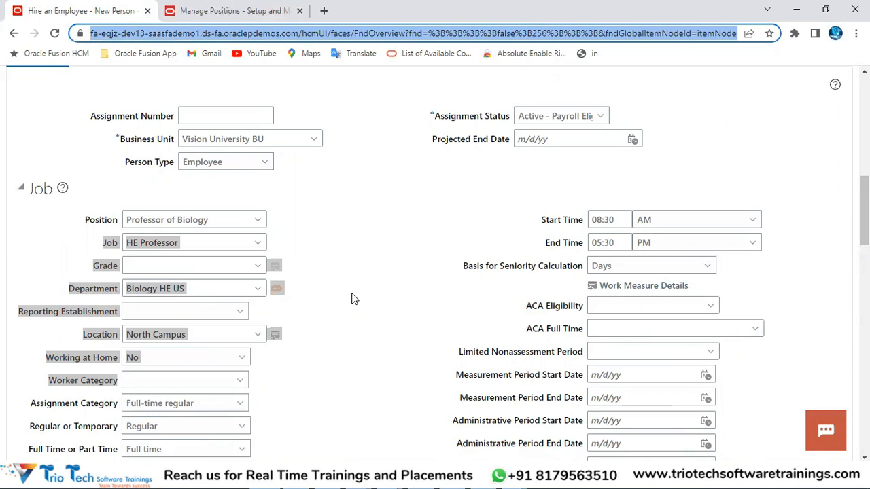
{"action": "left_click", "coordinate": [358, 226]}
{"action": "scroll", "coordinate": [452, 235], "scroll_direction": "up", "scroll_amount": 10}
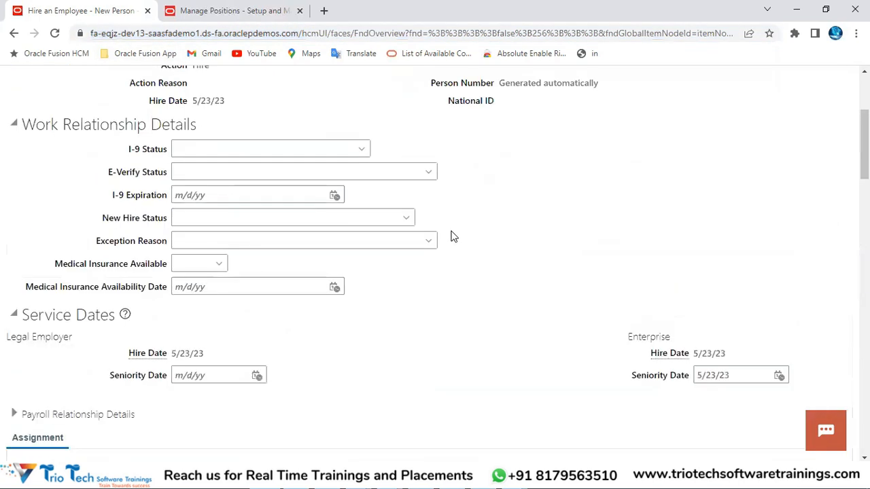
{"action": "left_click", "coordinate": [821, 174]}
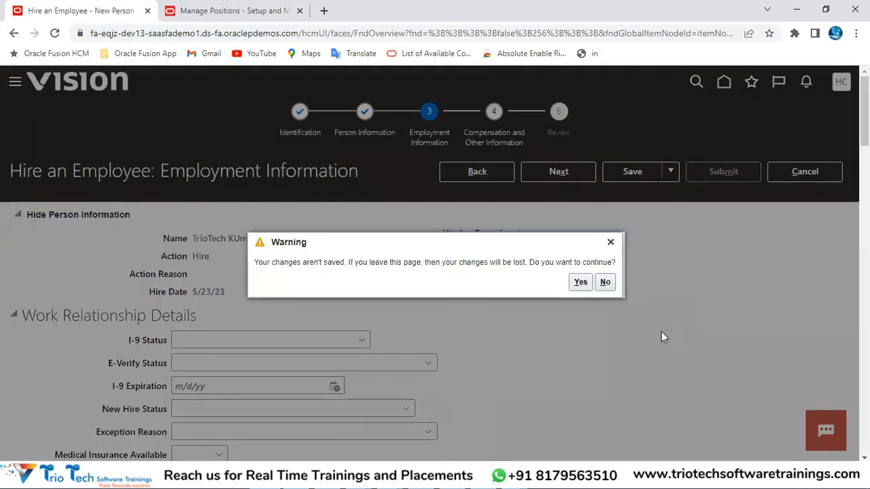
{"action": "left_click", "coordinate": [579, 283]}
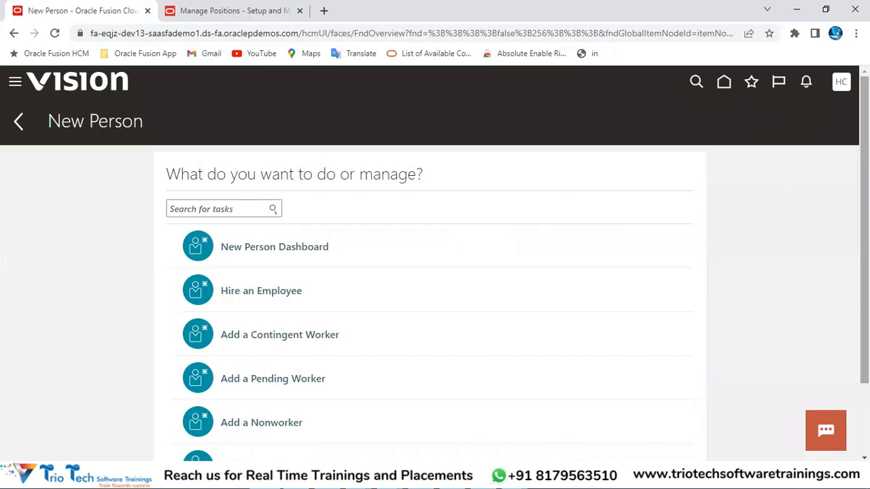
Close the Manage Positions page and switch Setup and Maintenance to the Workforce Deployment offering.
{"action": "left_click", "coordinate": [624, 275]}
{"action": "left_click", "coordinate": [238, 8]}
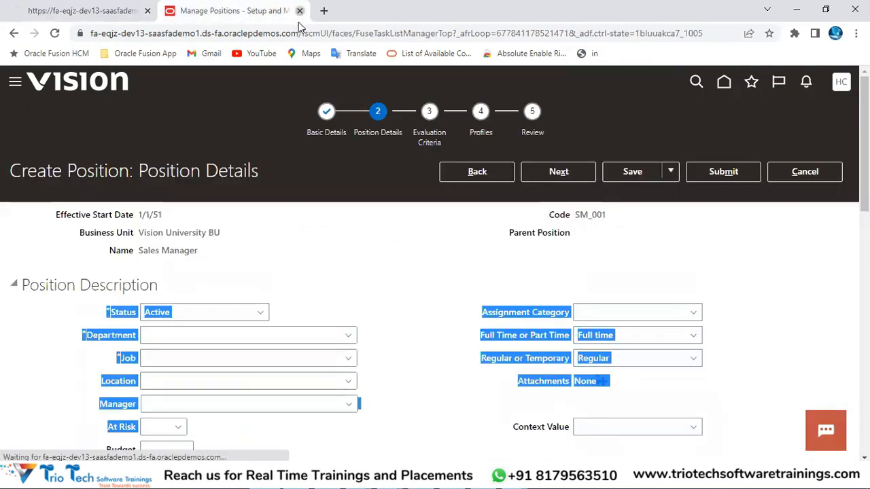
{"action": "left_click", "coordinate": [299, 11]}
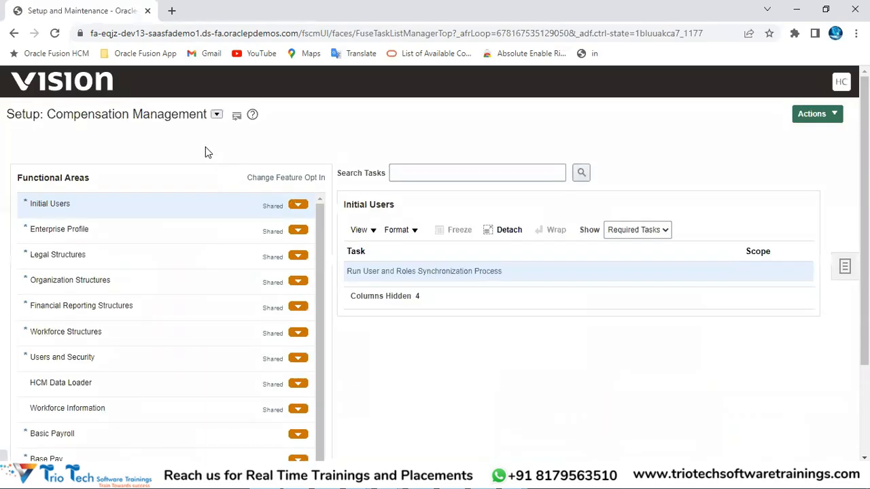
{"action": "left_click", "coordinate": [217, 115]}
{"action": "scroll", "coordinate": [297, 171], "scroll_direction": "down", "scroll_amount": 5}
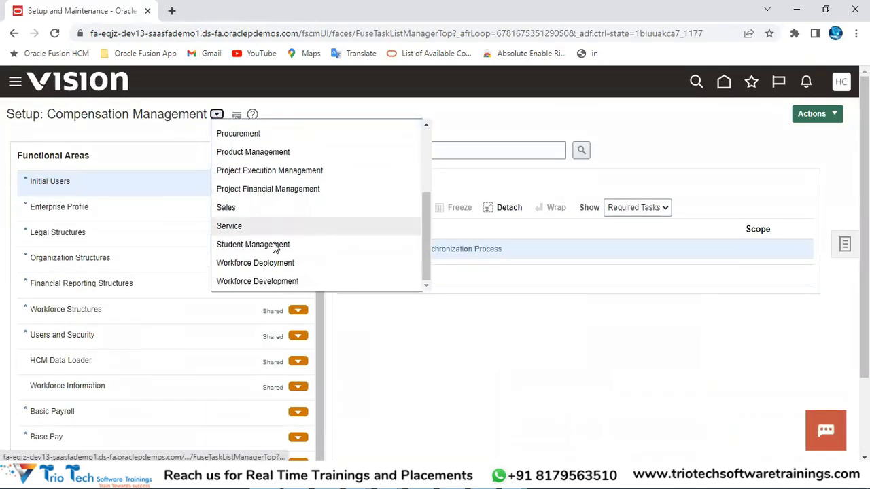
{"action": "left_click", "coordinate": [254, 265]}
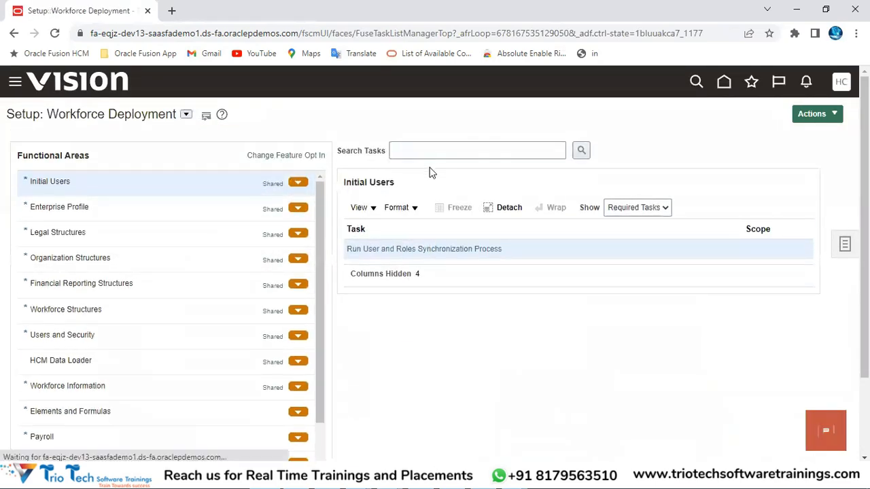
Search the setup tasks for Manage Enterprise HCM Information and open that task.
{"action": "left_click", "coordinate": [432, 152]}
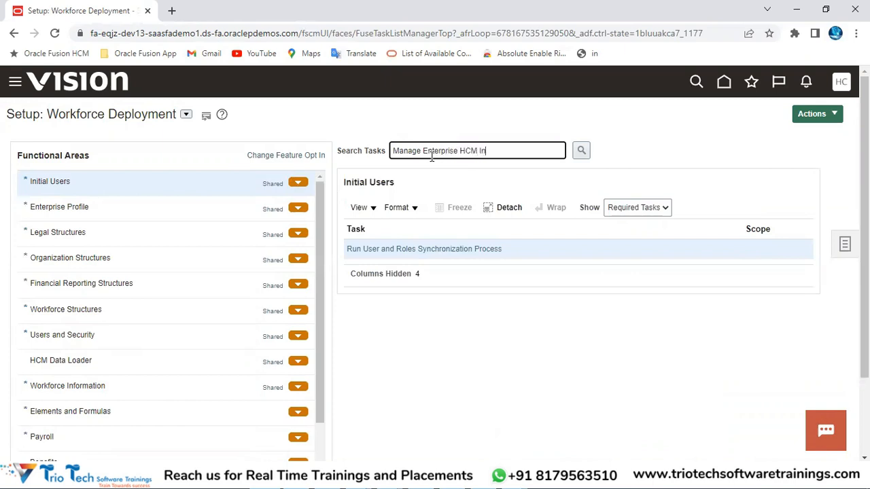
{"action": "type", "text": "n"}
{"action": "key", "text": "Return"}
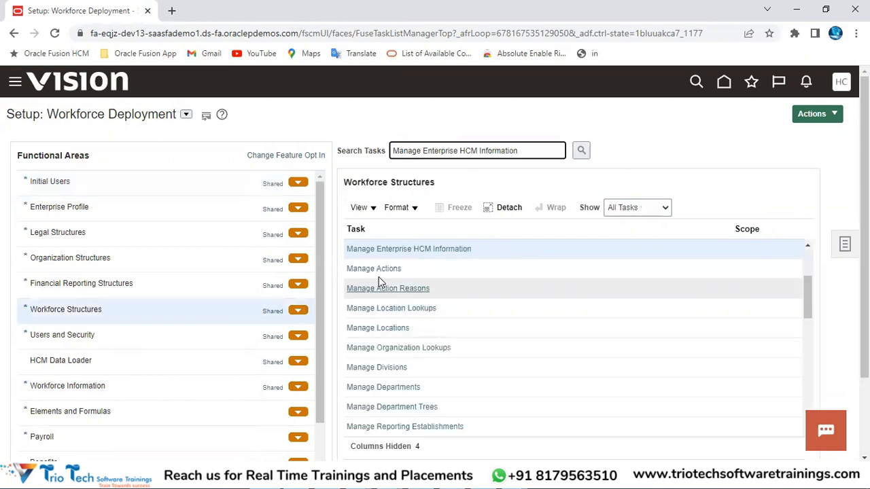
{"action": "left_click", "coordinate": [390, 251]}
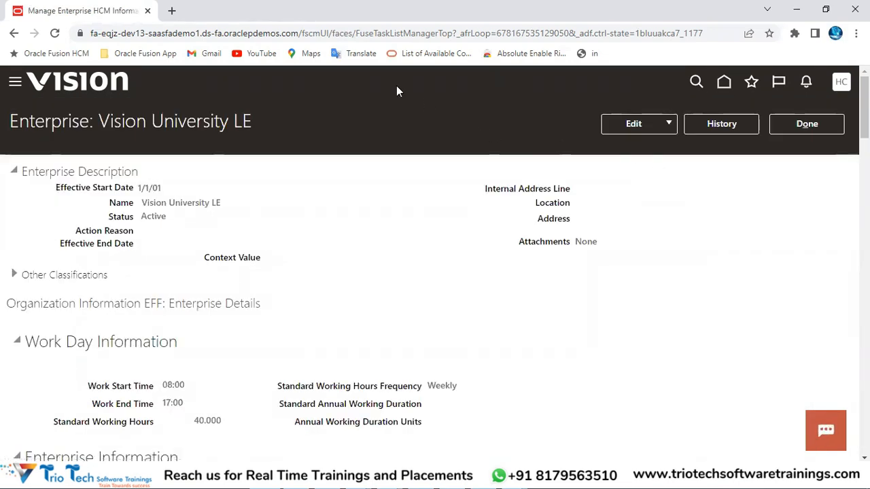
Open the Vision University LE enterprise record for editing in Correct mode.
{"action": "left_click", "coordinate": [668, 123]}
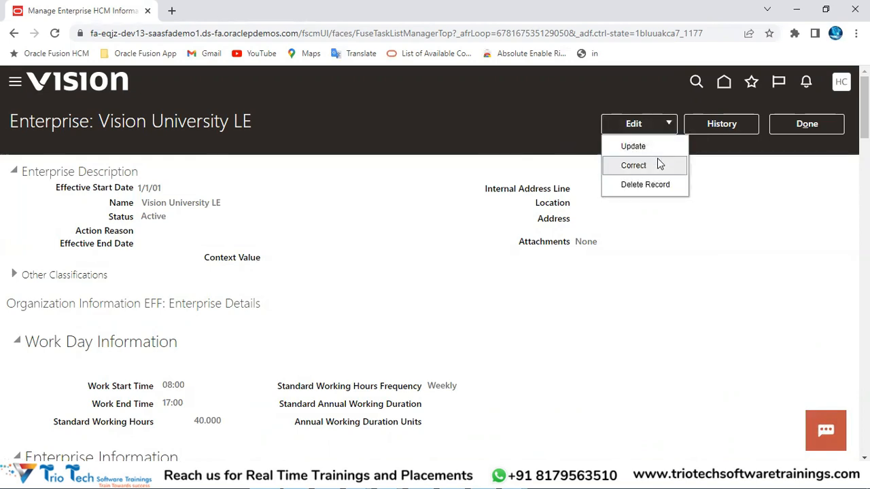
{"action": "left_click", "coordinate": [657, 165]}
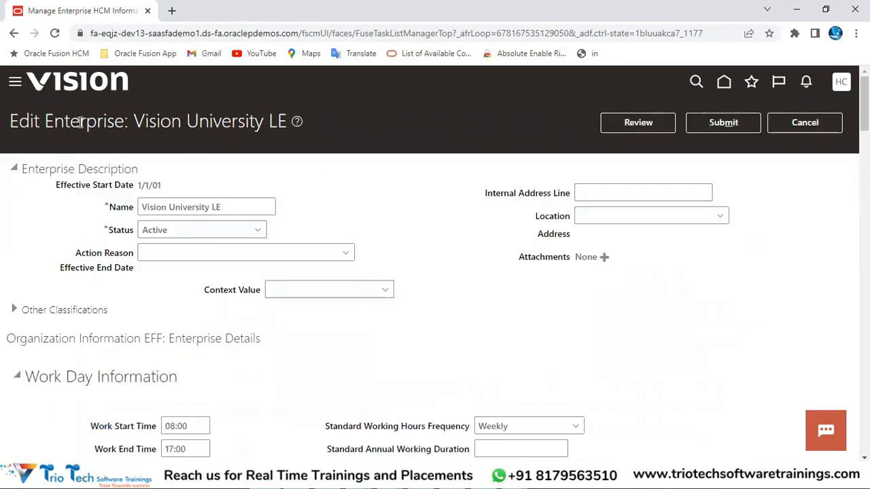
{"action": "double_click", "coordinate": [49, 121]}
{"action": "left_click_drag", "start_coordinate": [15, 120], "coordinate": [75, 113]}
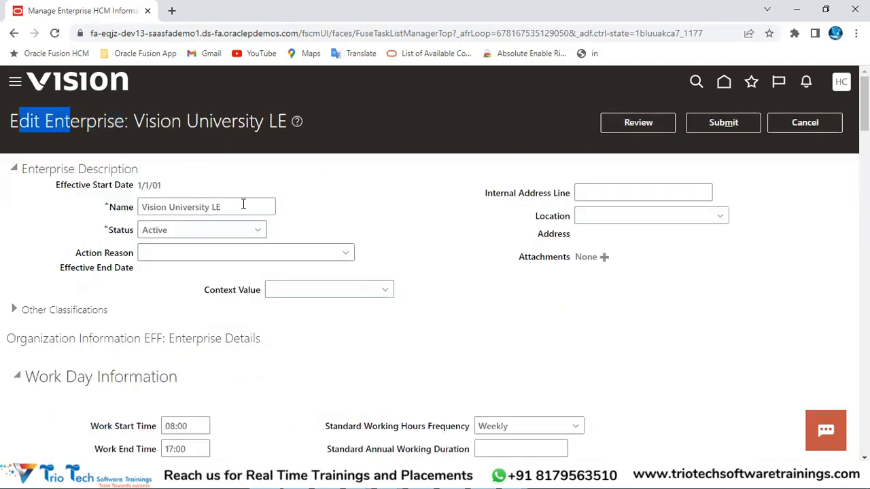
Enable Position Synchronization in the enterprise's Position Synchronization Configuration section.
{"action": "scroll", "coordinate": [305, 235], "scroll_direction": "down", "scroll_amount": 3}
{"action": "scroll", "coordinate": [311, 235], "scroll_direction": "up", "scroll_amount": 1}
{"action": "scroll", "coordinate": [313, 236], "scroll_direction": "down", "scroll_amount": 2}
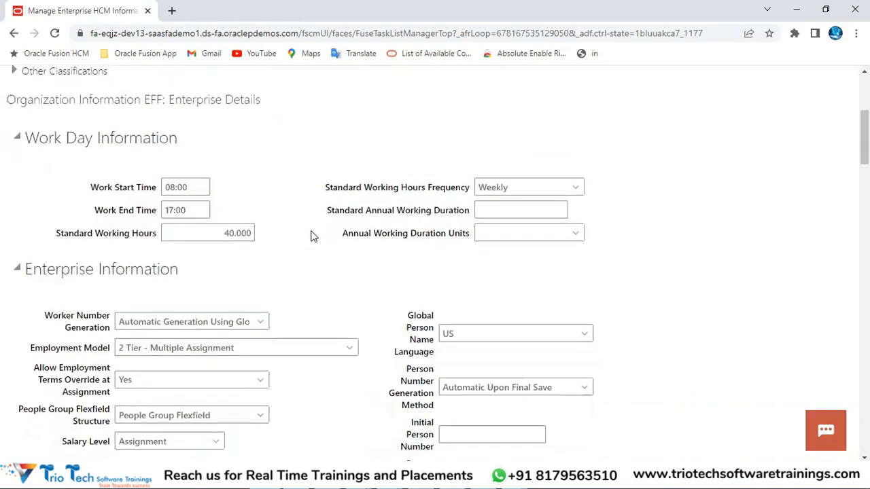
{"action": "scroll", "coordinate": [313, 236], "scroll_direction": "down", "scroll_amount": 15}
{"action": "scroll", "coordinate": [313, 238], "scroll_direction": "down", "scroll_amount": 3}
{"action": "double_click", "coordinate": [34, 160]}
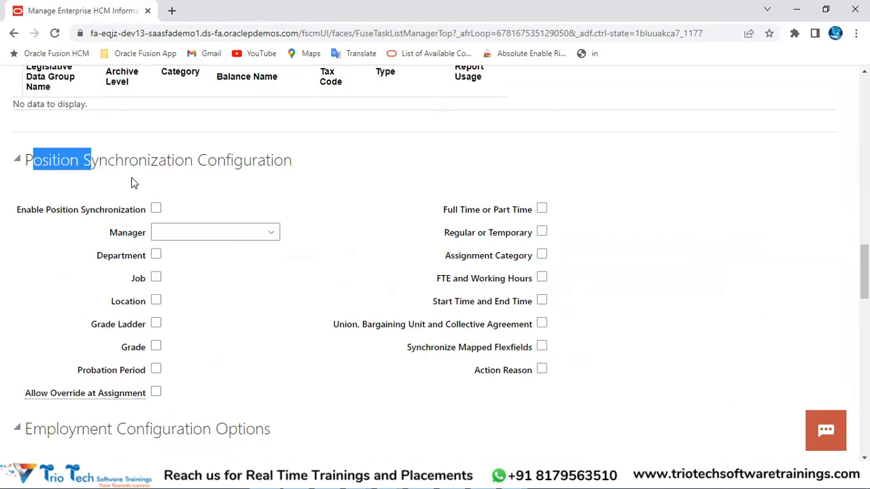
{"action": "double_click", "coordinate": [139, 162]}
{"action": "double_click", "coordinate": [235, 159]}
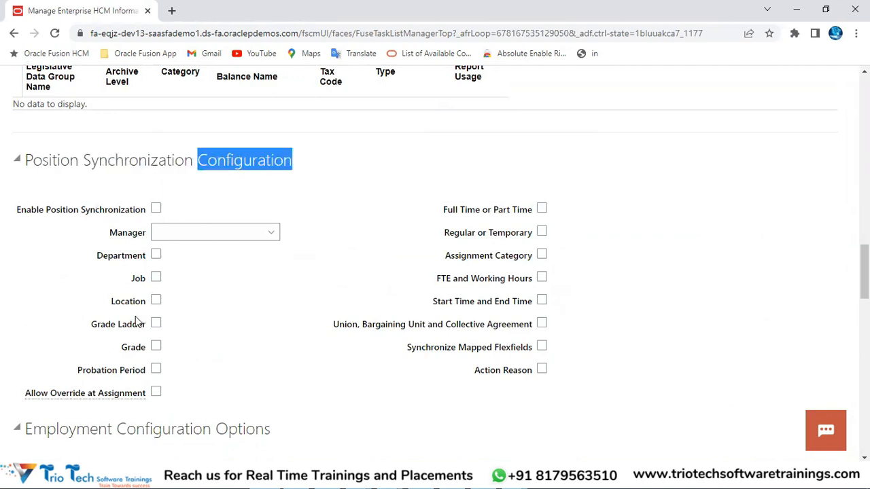
{"action": "double_click", "coordinate": [123, 163]}
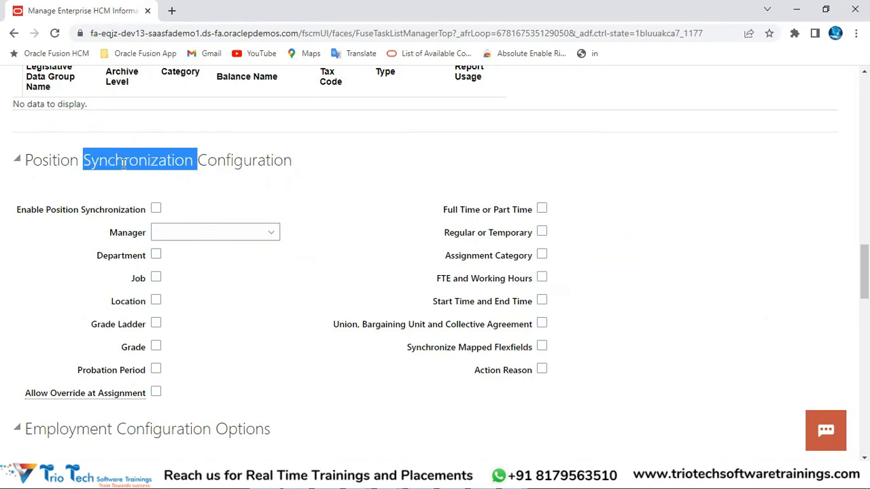
{"action": "left_click", "coordinate": [197, 32]}
{"action": "left_click_drag", "start_coordinate": [20, 212], "coordinate": [157, 212]}
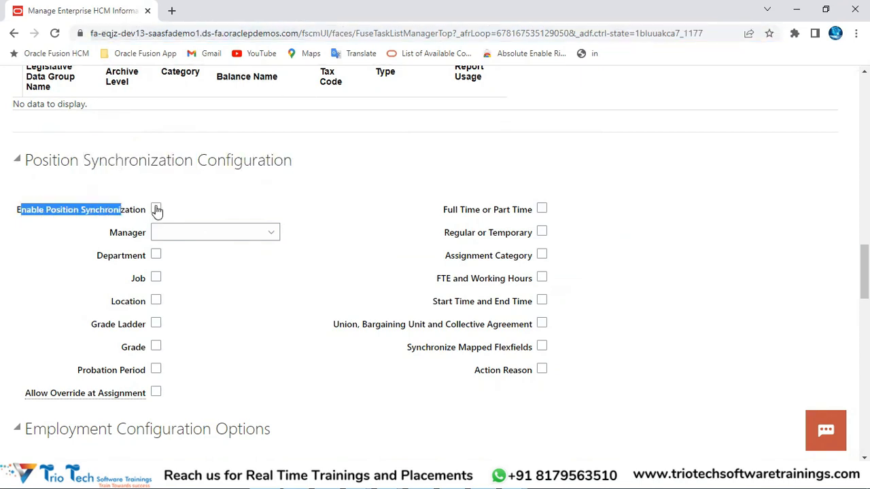
{"action": "left_click", "coordinate": [156, 210]}
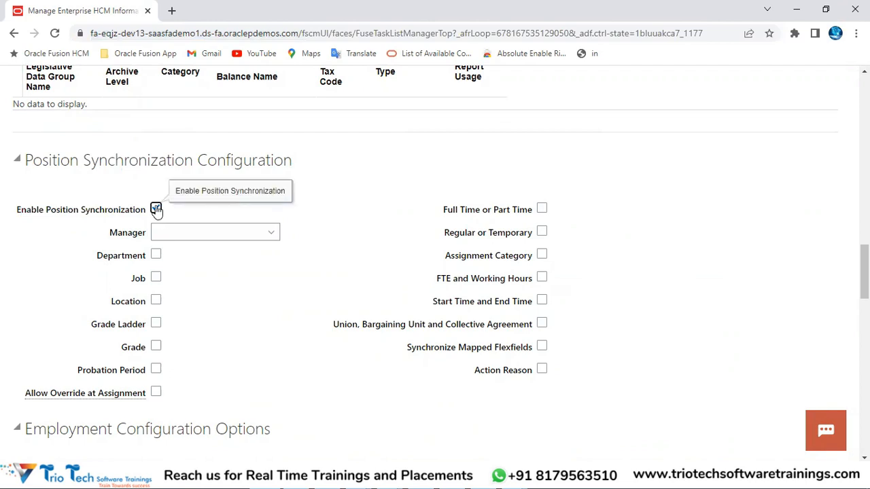
Survey the full set of attributes that can be synchronized from the position, from Manager to Action Reason.
{"action": "left_click_drag", "start_coordinate": [110, 235], "coordinate": [537, 377]}
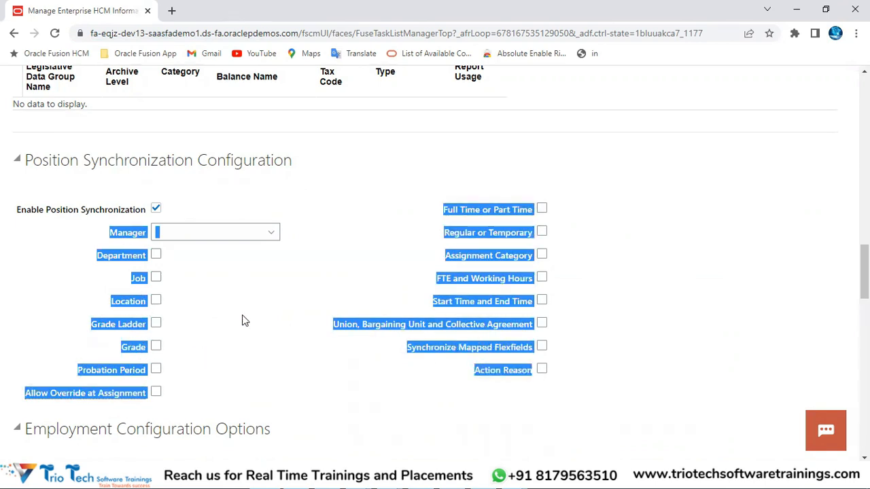
{"action": "left_click", "coordinate": [227, 307]}
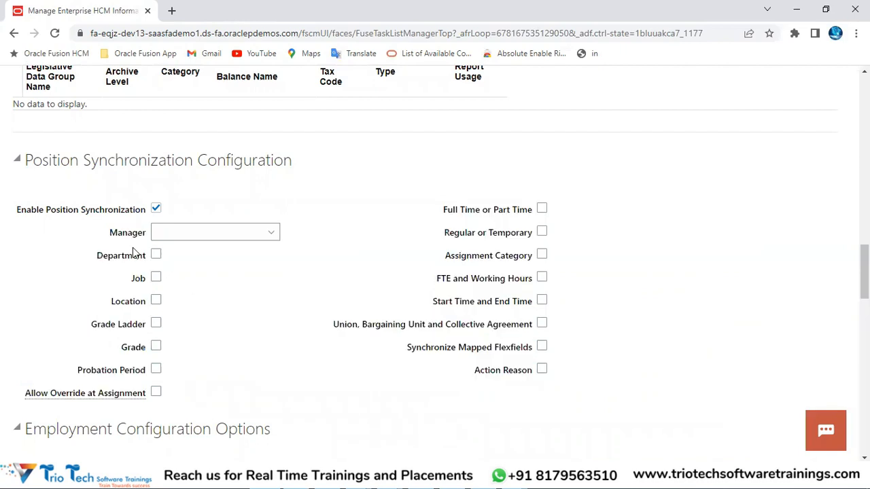
{"action": "double_click", "coordinate": [53, 162]}
{"action": "scroll", "coordinate": [360, 214], "scroll_direction": "down", "scroll_amount": 1}
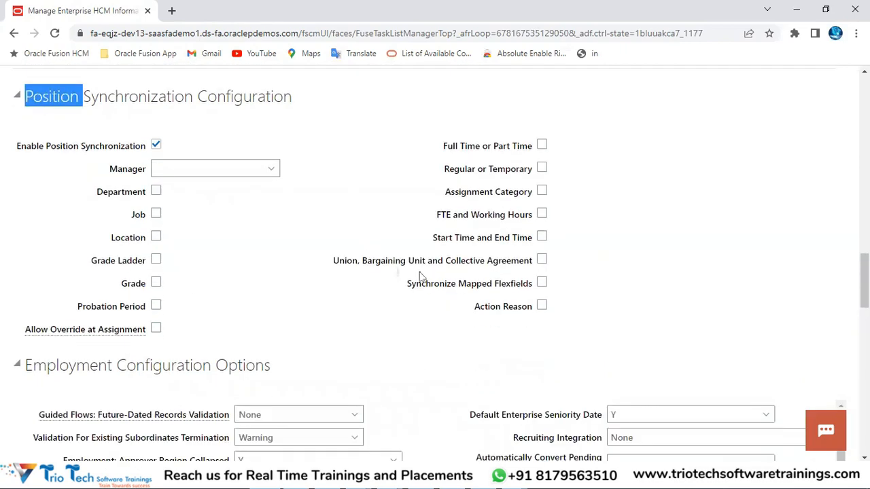
{"action": "left_click_drag", "start_coordinate": [105, 168], "coordinate": [540, 311]}
{"action": "left_click_drag", "start_coordinate": [109, 169], "coordinate": [533, 305]}
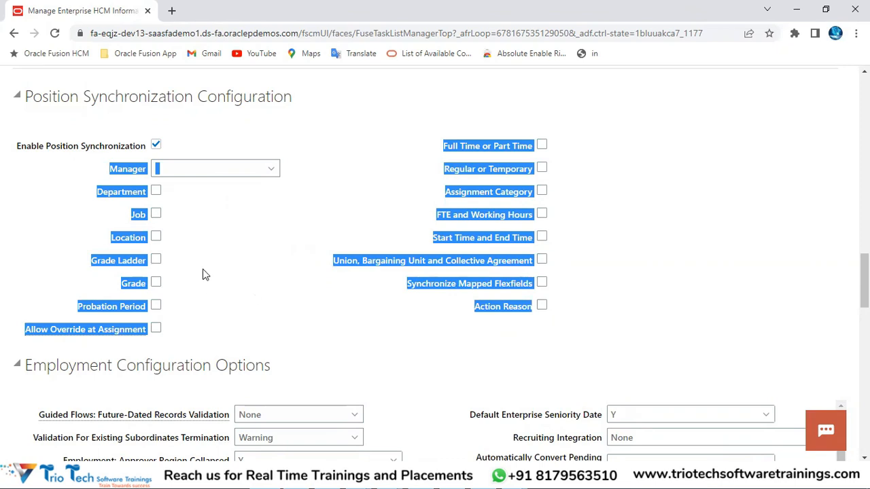
{"action": "left_click", "coordinate": [211, 250]}
Examine the individual synchronization options, including Location, Grade, Probation Period, Allow Override at Assignment, working time and Synchronize Mapped Flexfields.
{"action": "left_click_drag", "start_coordinate": [93, 195], "coordinate": [146, 242]}
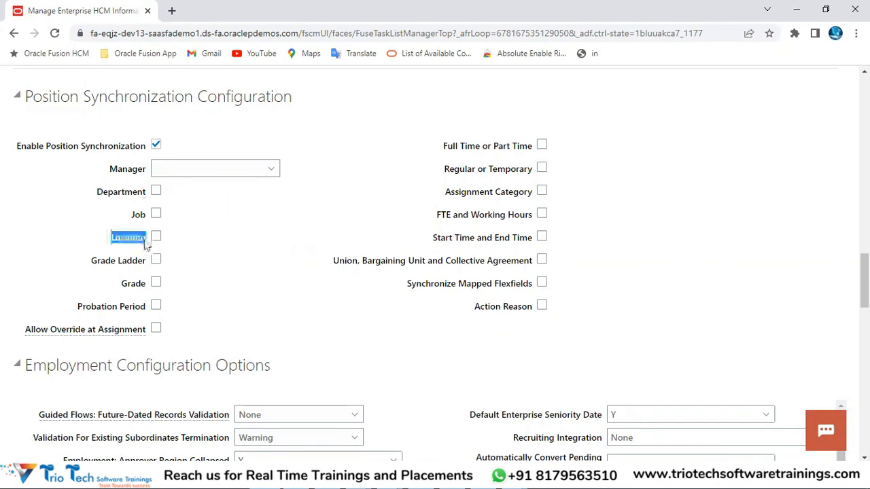
{"action": "left_click_drag", "start_coordinate": [91, 263], "coordinate": [140, 284]}
{"action": "left_click", "coordinate": [126, 284]}
{"action": "left_click_drag", "start_coordinate": [78, 310], "coordinate": [127, 314]}
{"action": "left_click", "coordinate": [85, 329]}
{"action": "left_click_drag", "start_coordinate": [69, 331], "coordinate": [126, 331]}
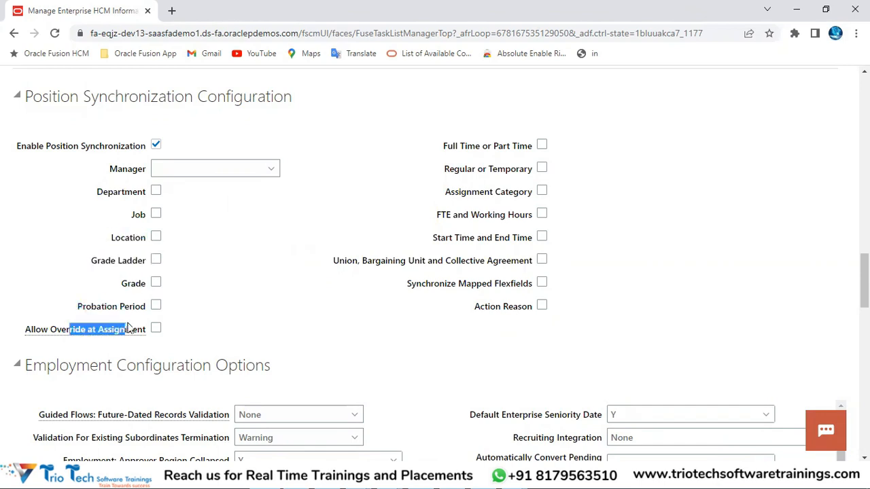
{"action": "left_click_drag", "start_coordinate": [440, 147], "coordinate": [538, 144]}
{"action": "left_click_drag", "start_coordinate": [445, 170], "coordinate": [533, 170]}
{"action": "left_click_drag", "start_coordinate": [435, 215], "coordinate": [534, 215]}
{"action": "left_click_drag", "start_coordinate": [433, 239], "coordinate": [508, 238]}
{"action": "left_click_drag", "start_coordinate": [406, 284], "coordinate": [530, 285]}
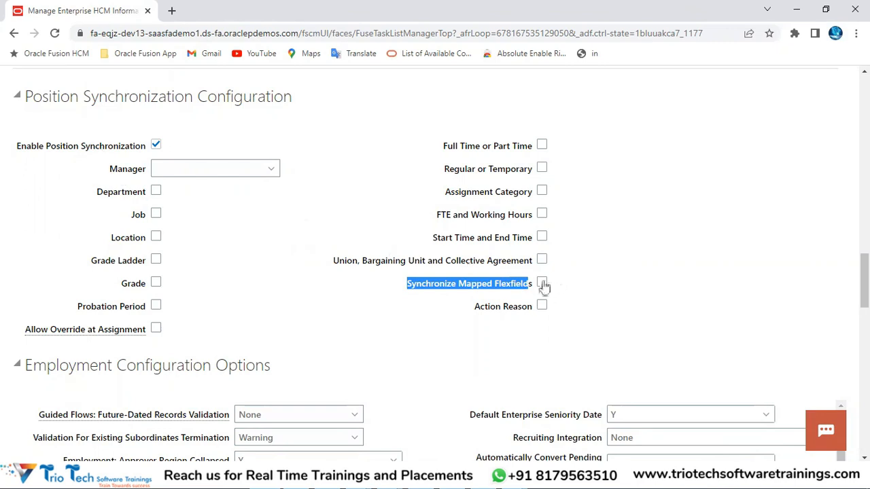
Recheck the Enable Position Synchronization option against the list of attributes it governs.
{"action": "left_click_drag", "start_coordinate": [111, 168], "coordinate": [533, 302]}
{"action": "left_click_drag", "start_coordinate": [107, 170], "coordinate": [525, 309]}
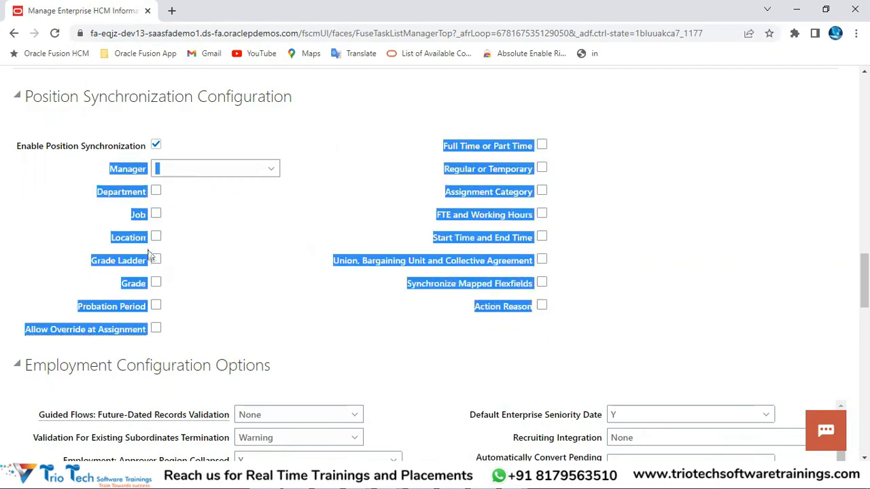
{"action": "left_click", "coordinate": [294, 243]}
{"action": "double_click", "coordinate": [70, 105]}
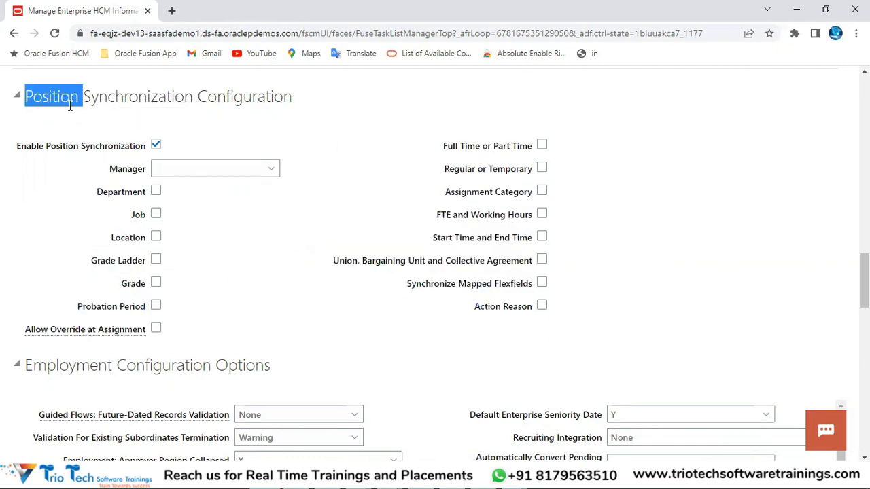
{"action": "double_click", "coordinate": [124, 97]}
{"action": "left_click", "coordinate": [147, 34]}
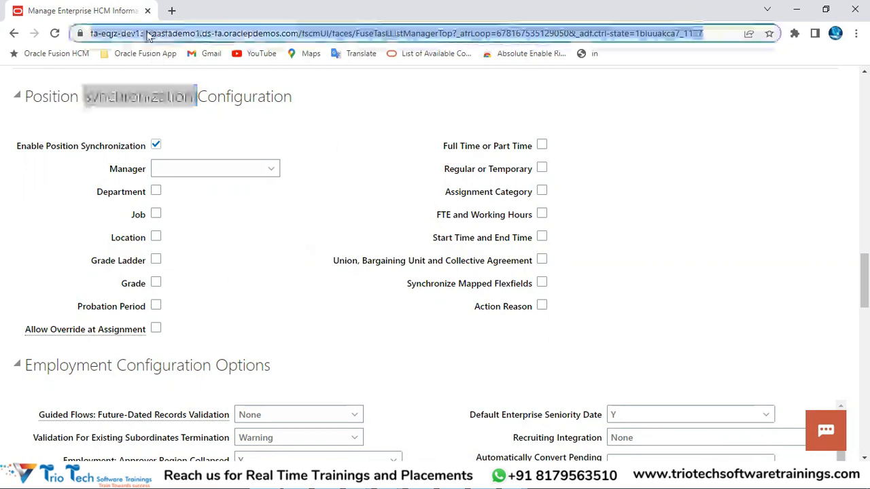
{"action": "left_click_drag", "start_coordinate": [19, 150], "coordinate": [123, 146]}
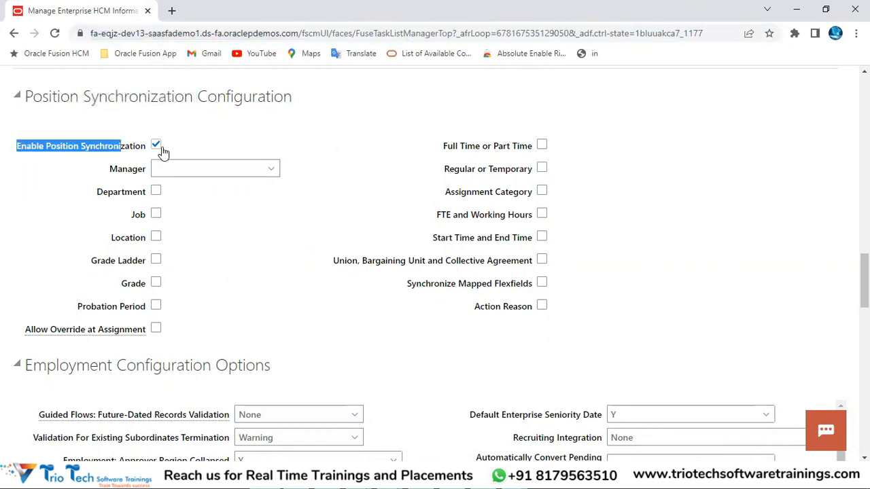
{"action": "left_click_drag", "start_coordinate": [299, 156], "coordinate": [504, 307]}
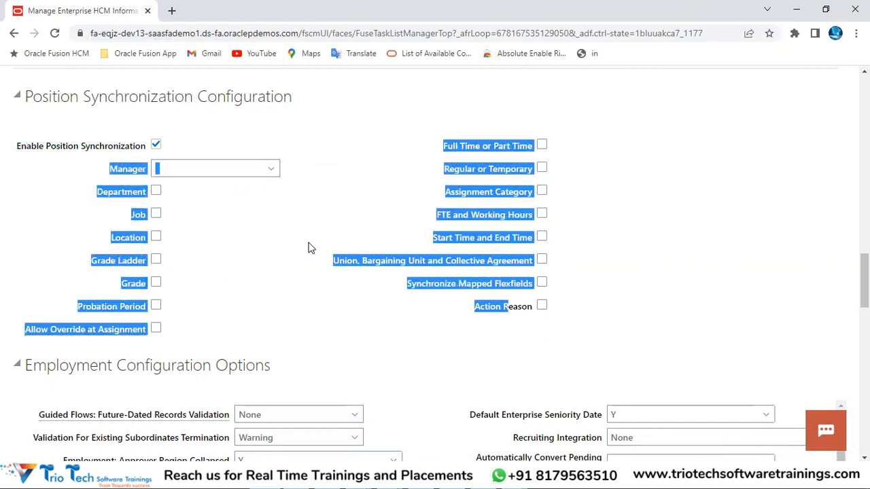
{"action": "double_click", "coordinate": [61, 100]}
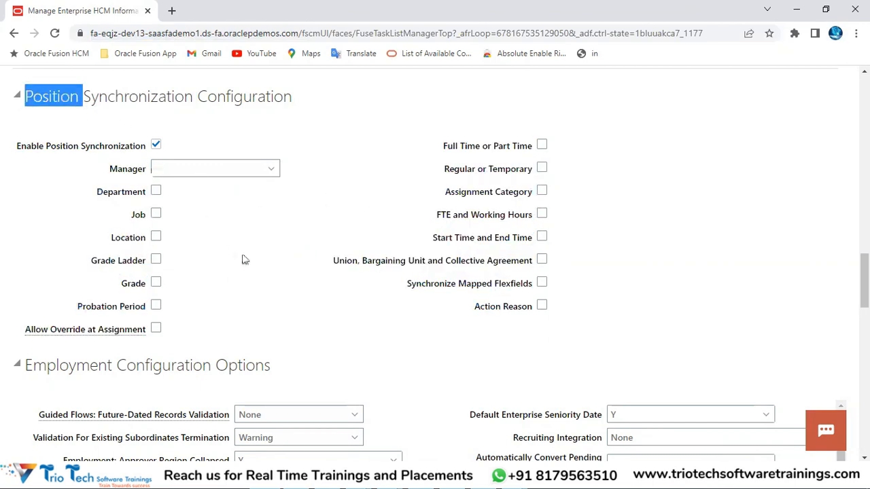
Enable position synchronization for Department, Job, Location, Grade Ladder, Grade and Probation Period.
{"action": "left_click", "coordinate": [155, 193]}
{"action": "left_click", "coordinate": [156, 214]}
{"action": "left_click", "coordinate": [156, 238]}
{"action": "left_click", "coordinate": [156, 260]}
{"action": "left_click", "coordinate": [156, 283]}
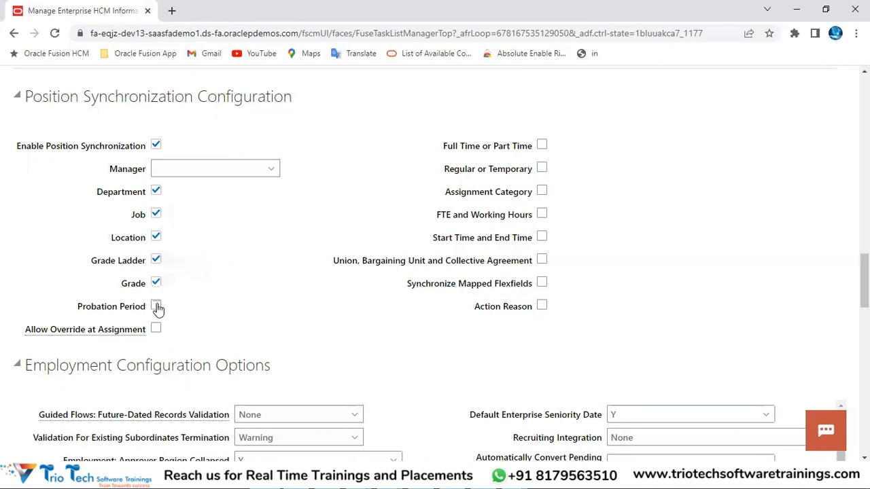
{"action": "left_click", "coordinate": [156, 306]}
Compare the selected Department to Probation Period attributes with the remaining ones, from Full Time or Part Time to Synchronize Mapped Flexfields.
{"action": "left_click_drag", "start_coordinate": [100, 193], "coordinate": [152, 299]}
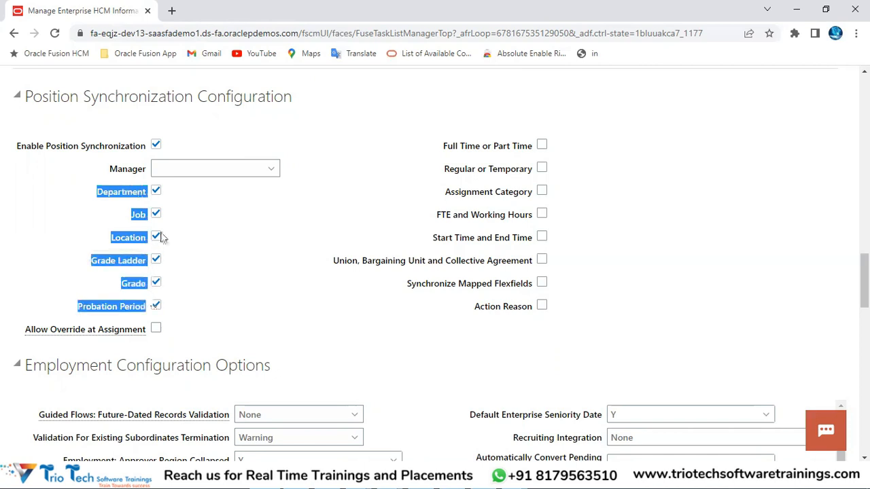
{"action": "double_click", "coordinate": [93, 97]}
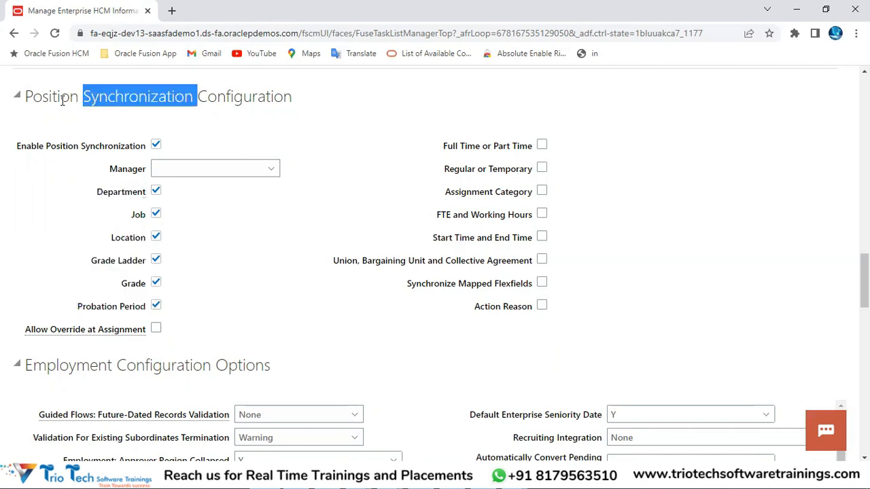
{"action": "double_click", "coordinate": [57, 98]}
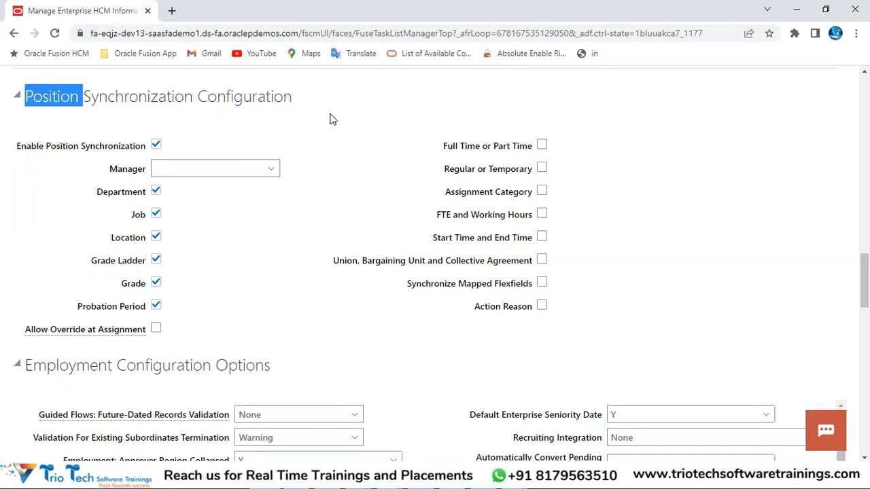
{"action": "left_click_drag", "start_coordinate": [438, 144], "coordinate": [538, 291]}
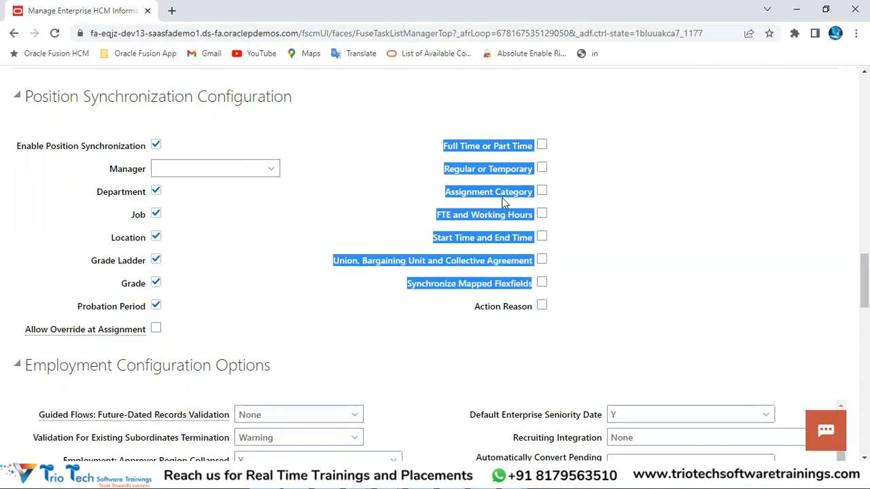
{"action": "left_click_drag", "start_coordinate": [98, 195], "coordinate": [151, 312]}
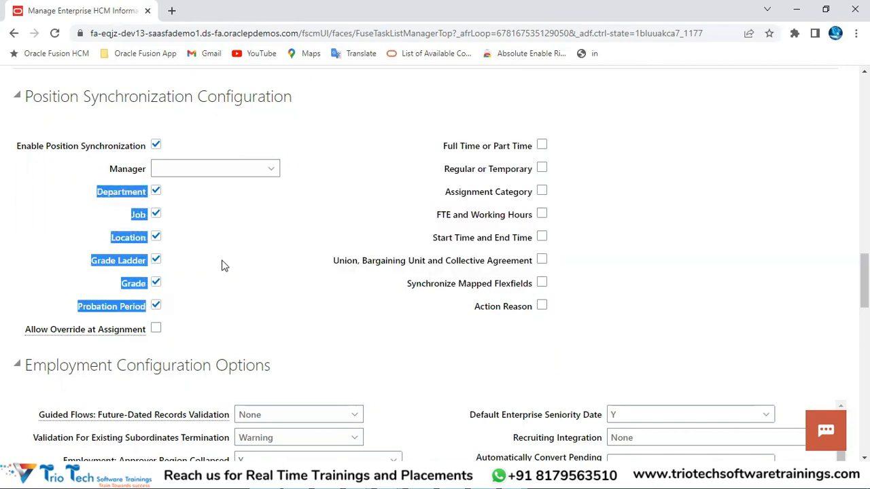
{"action": "left_click", "coordinate": [225, 265]}
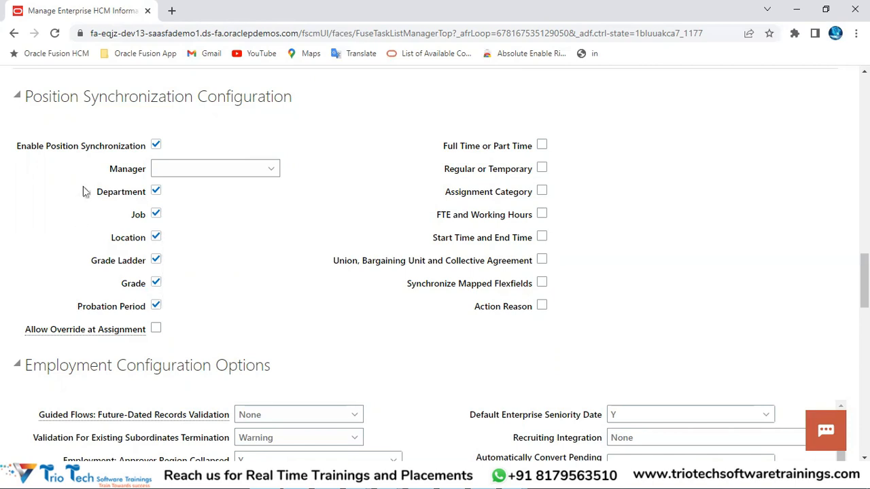
{"action": "left_click_drag", "start_coordinate": [107, 167], "coordinate": [549, 303]}
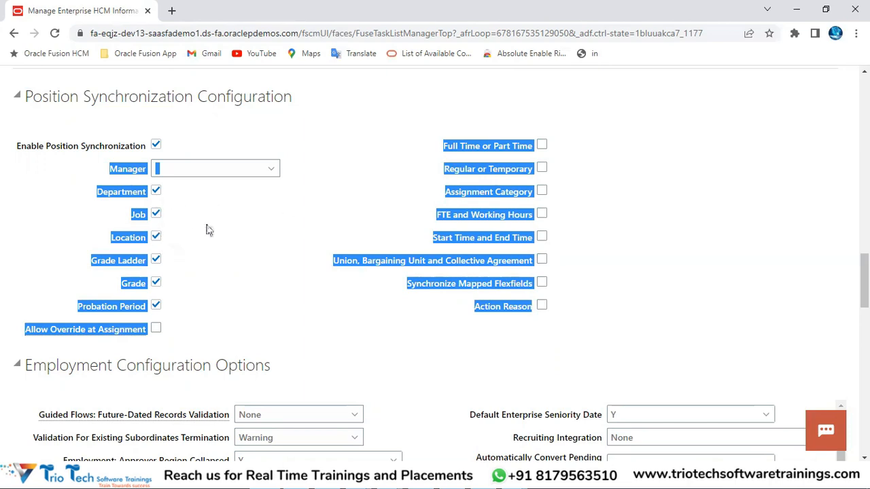
{"action": "double_click", "coordinate": [115, 97]}
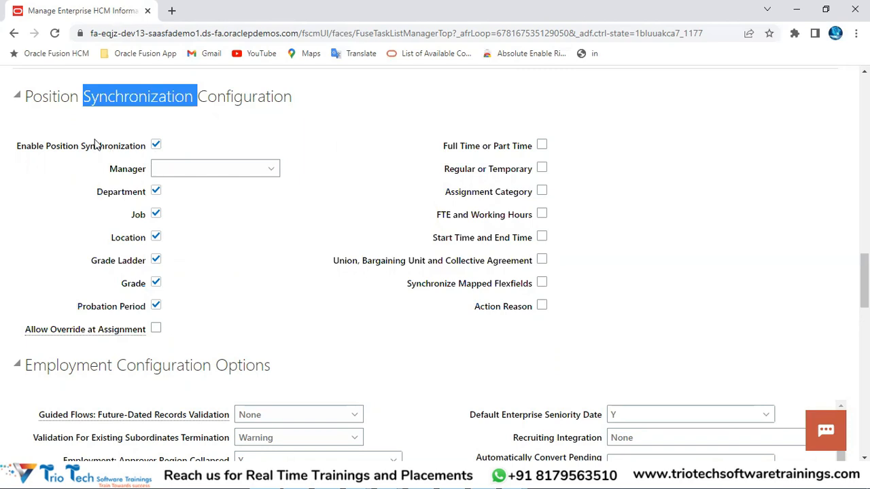
{"action": "double_click", "coordinate": [48, 97]}
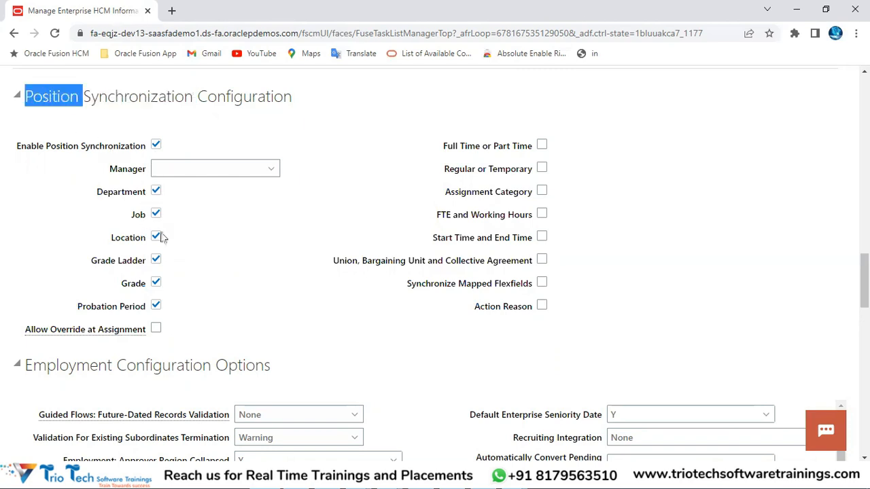
Enable Allow Override at Assignment and synchronization of every attribute from Full Time or Part Time through Action Reason.
{"action": "left_click", "coordinate": [156, 329]}
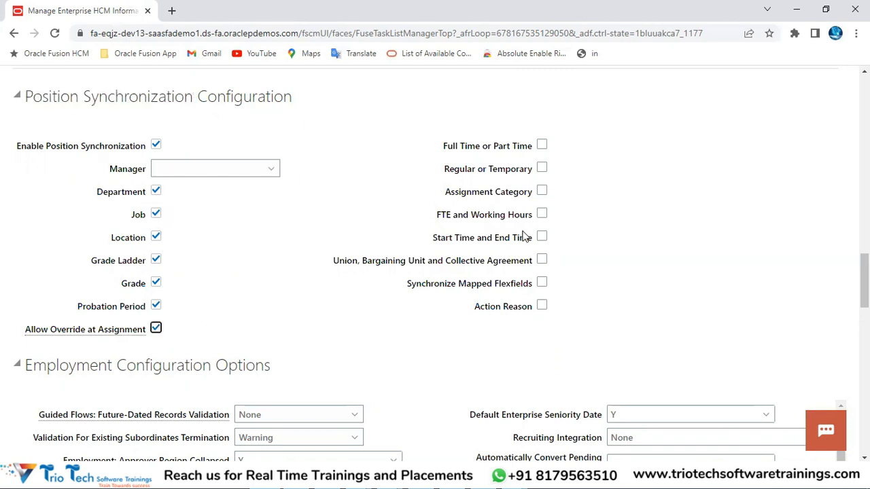
{"action": "left_click", "coordinate": [543, 146]}
{"action": "left_click", "coordinate": [543, 170]}
{"action": "left_click", "coordinate": [543, 193]}
{"action": "left_click", "coordinate": [543, 215]}
{"action": "left_click", "coordinate": [542, 237]}
{"action": "left_click", "coordinate": [542, 260]}
{"action": "left_click", "coordinate": [541, 283]}
{"action": "left_click", "coordinate": [542, 306]}
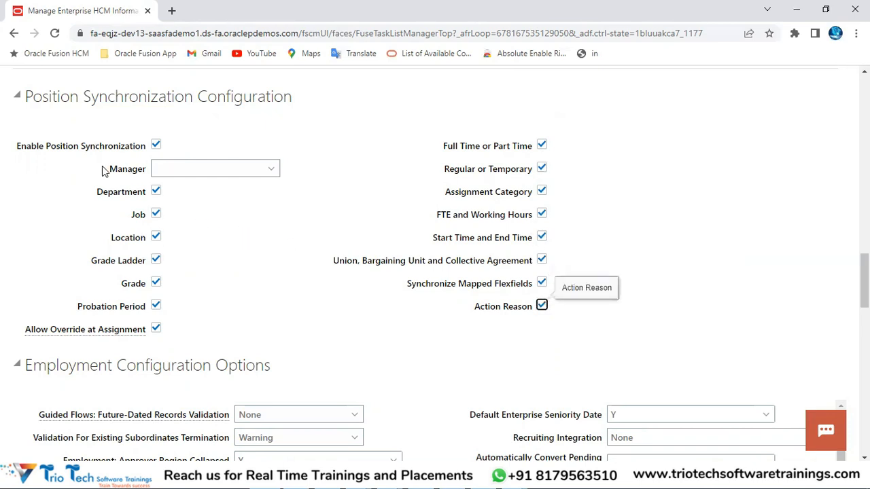
Examine the available Manager synchronization choices and recheck the Enable Position Synchronization option without choosing a manager source.
{"action": "left_click_drag", "start_coordinate": [103, 170], "coordinate": [146, 174]}
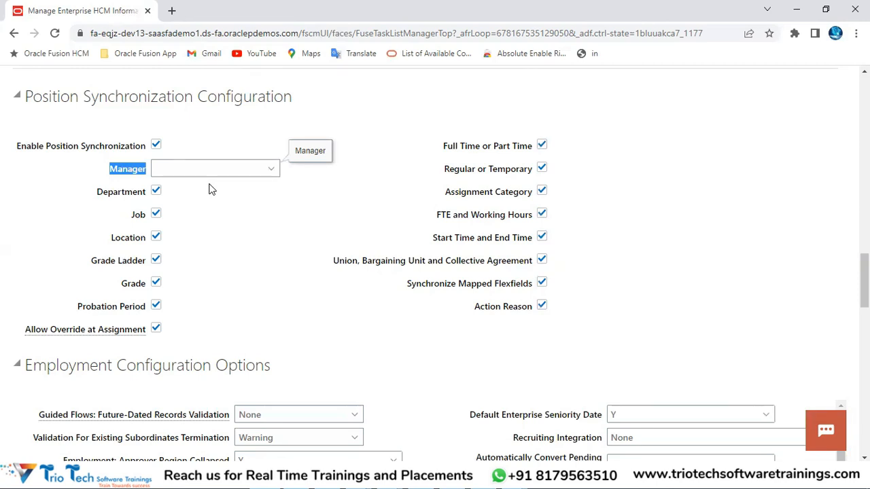
{"action": "double_click", "coordinate": [68, 100]}
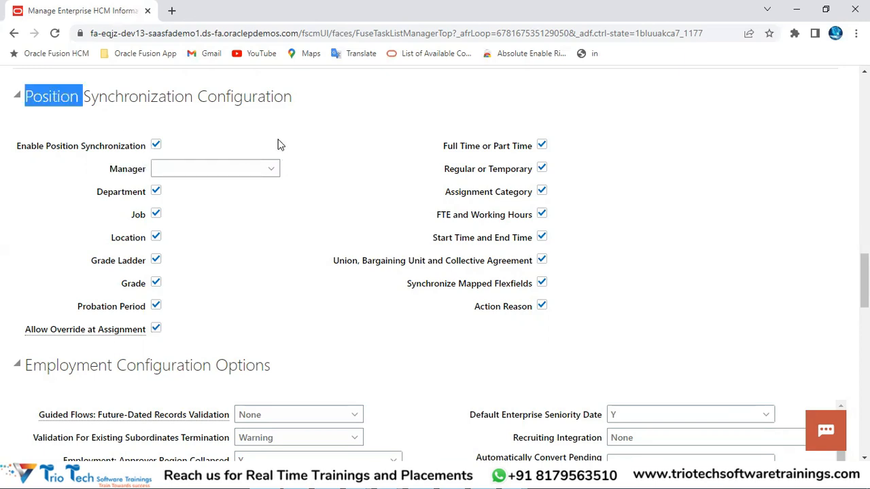
{"action": "left_click", "coordinate": [230, 171]}
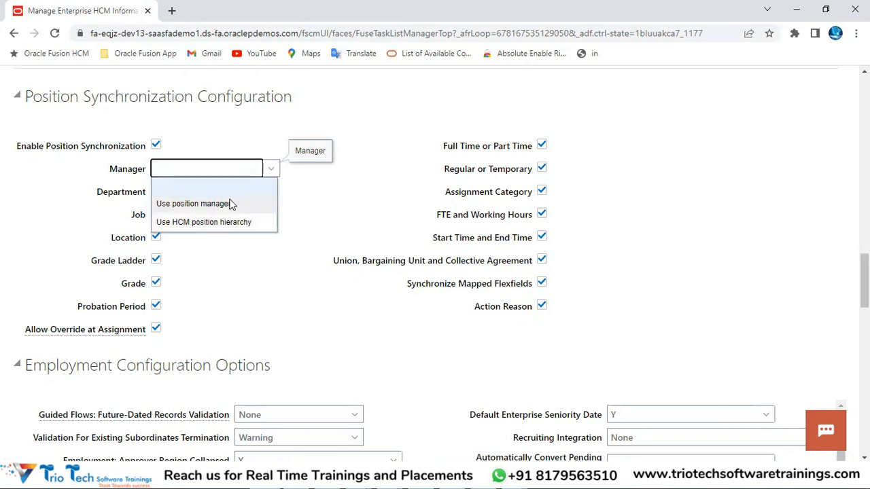
{"action": "left_click", "coordinate": [52, 99]}
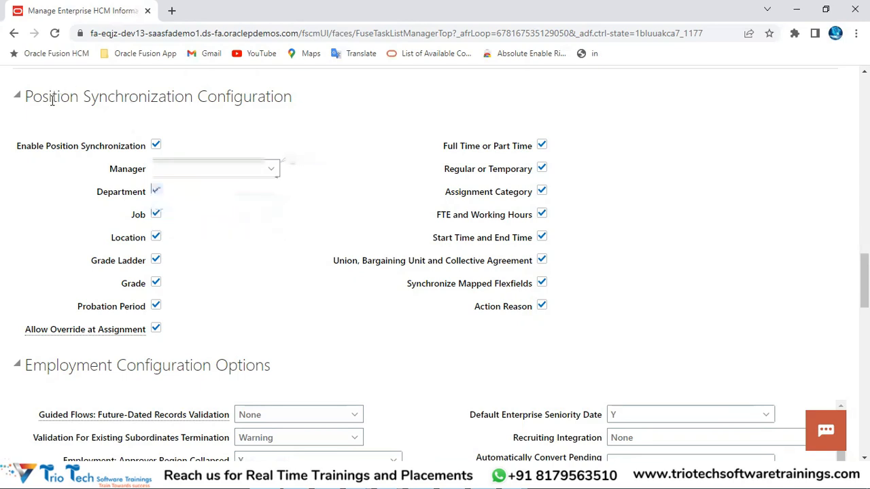
{"action": "double_click", "coordinate": [51, 100]}
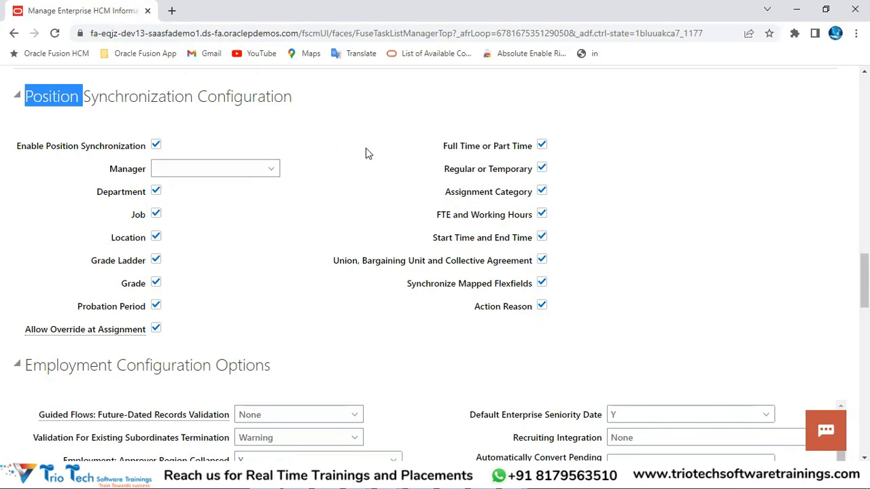
{"action": "left_click", "coordinate": [385, 168]}
{"action": "left_click_drag", "start_coordinate": [26, 96], "coordinate": [193, 102]}
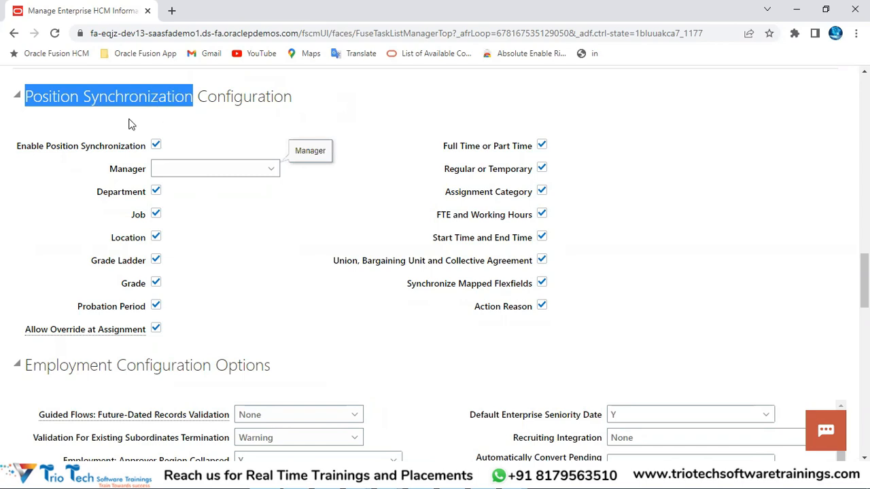
{"action": "left_click", "coordinate": [68, 149]}
{"action": "left_click_drag", "start_coordinate": [50, 147], "coordinate": [136, 149]}
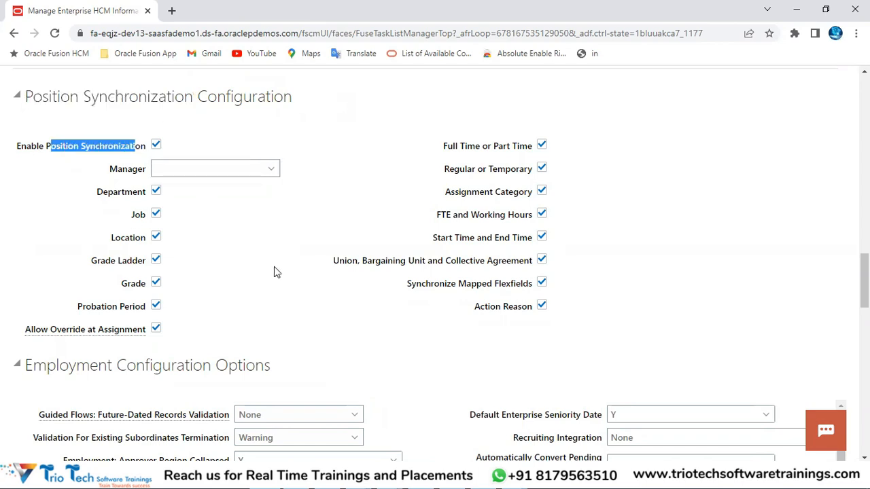
{"action": "left_click", "coordinate": [265, 258]}
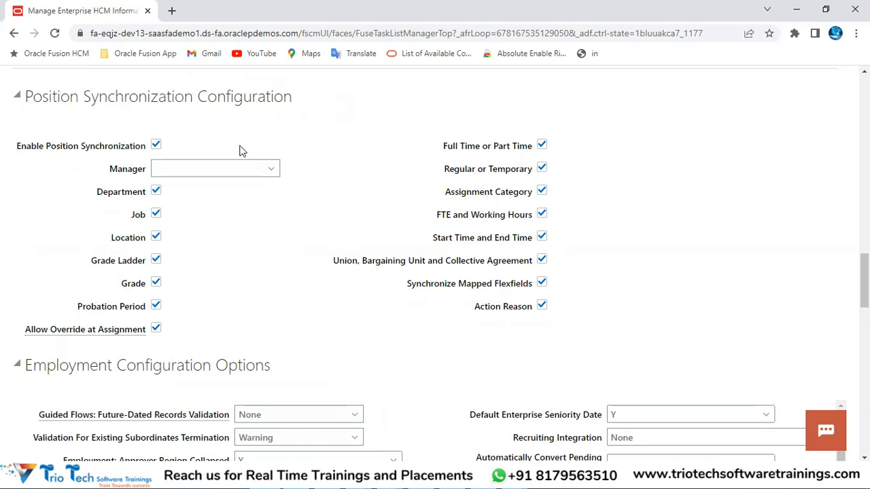
Check which enterprise the Position Synchronization Configuration section belongs to in the page's title.
{"action": "scroll", "coordinate": [252, 152], "scroll_direction": "up", "scroll_amount": 20}
{"action": "double_click", "coordinate": [96, 120]}
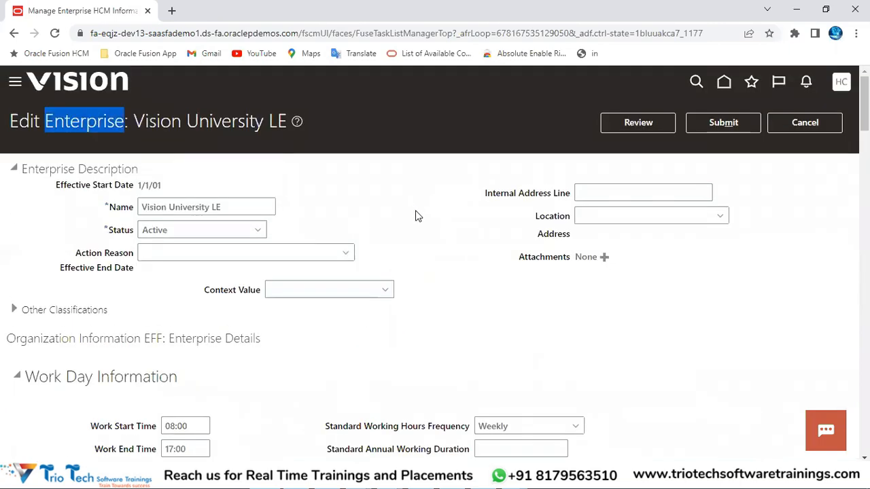
{"action": "scroll", "coordinate": [417, 215], "scroll_direction": "down", "scroll_amount": 1}
{"action": "scroll", "coordinate": [418, 215], "scroll_direction": "down", "scroll_amount": 12}
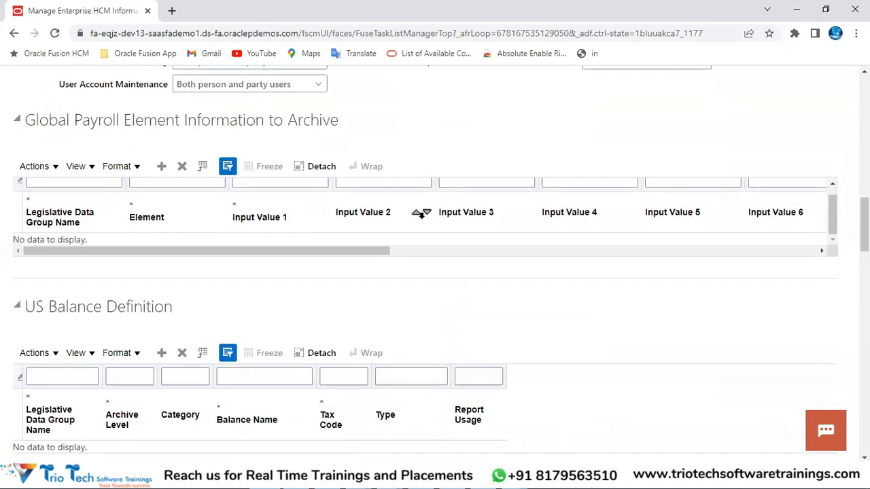
{"action": "scroll", "coordinate": [421, 216], "scroll_direction": "down", "scroll_amount": 5}
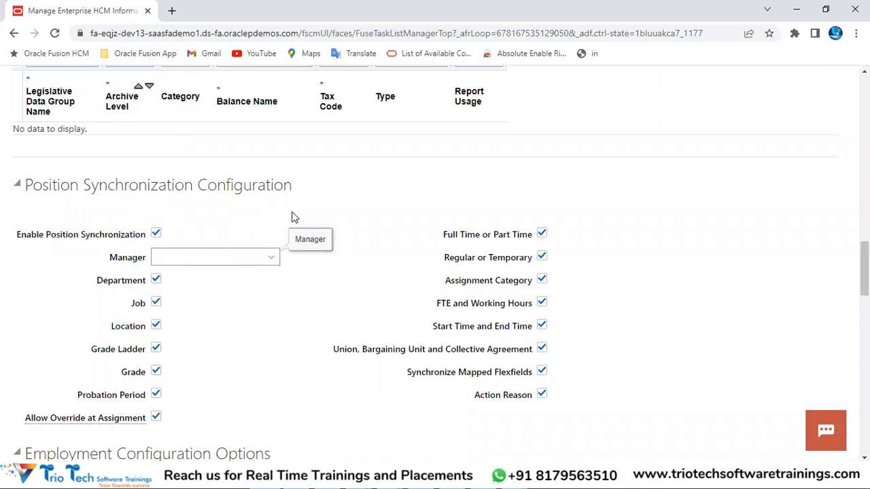
{"action": "scroll", "coordinate": [360, 229], "scroll_direction": "up", "scroll_amount": 10}
{"action": "scroll", "coordinate": [97, 178], "scroll_direction": "up", "scroll_amount": 10}
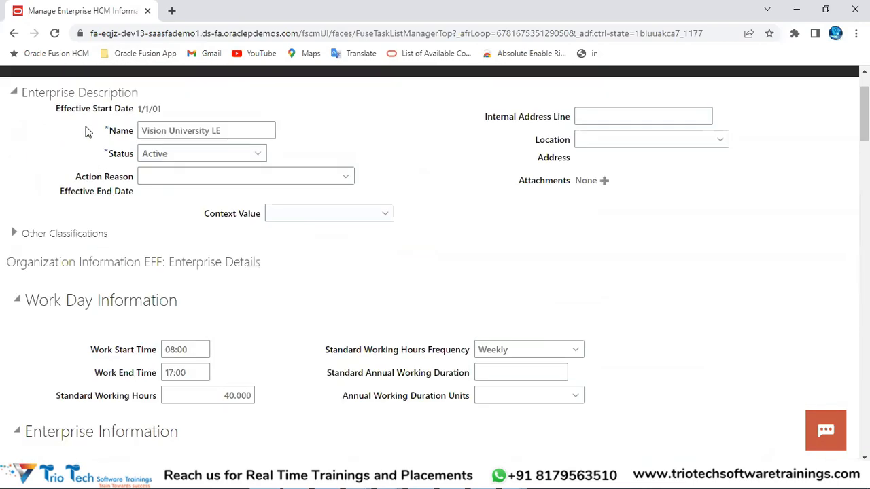
{"action": "double_click", "coordinate": [81, 121]}
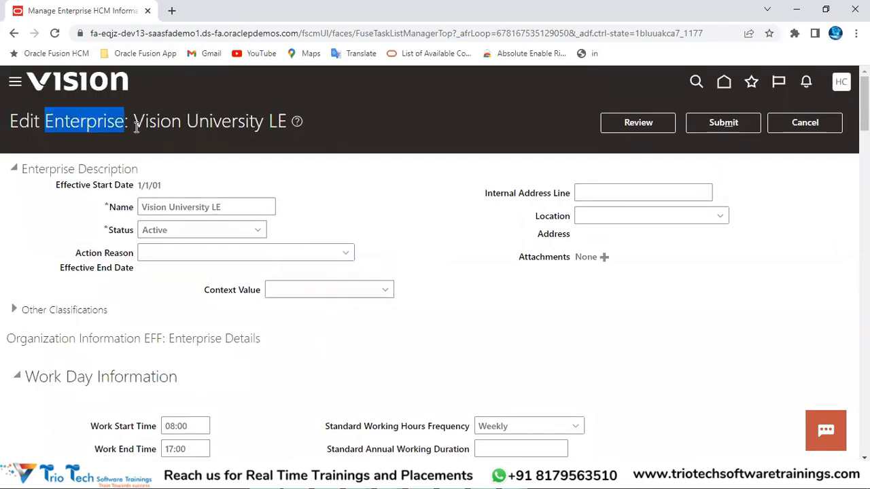
Compare the environment's web address with the Enterprise title to see the level at which the settings apply.
{"action": "left_click", "coordinate": [197, 34]}
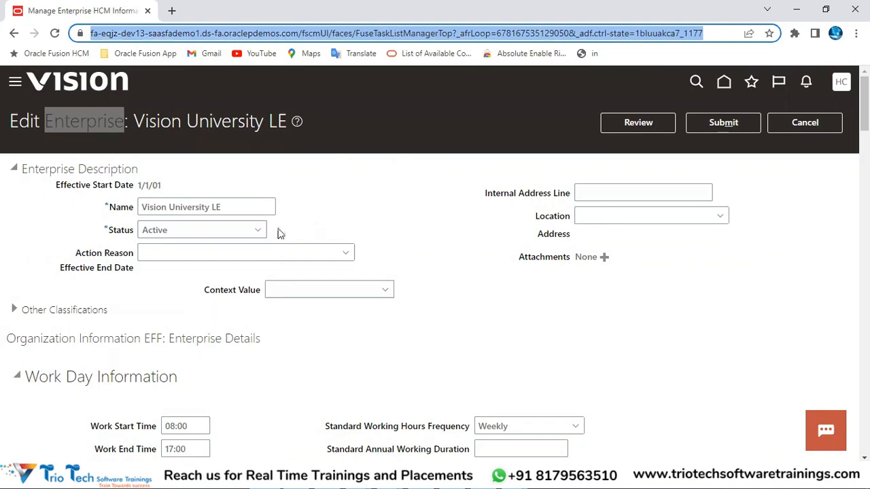
{"action": "double_click", "coordinate": [87, 123]}
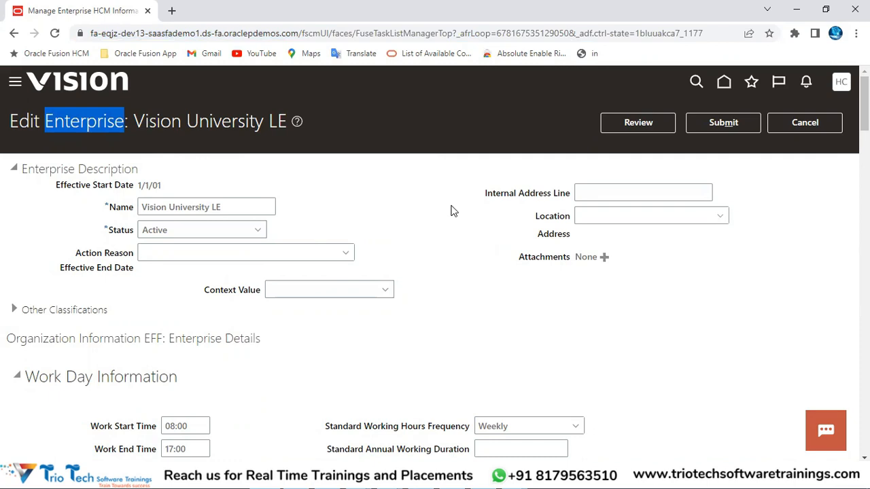
{"action": "left_click", "coordinate": [167, 34]}
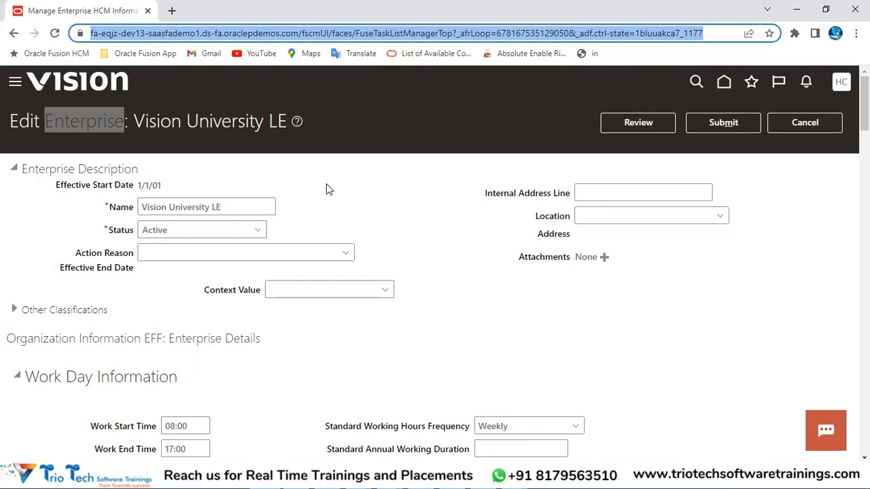
{"action": "left_click", "coordinate": [164, 32]}
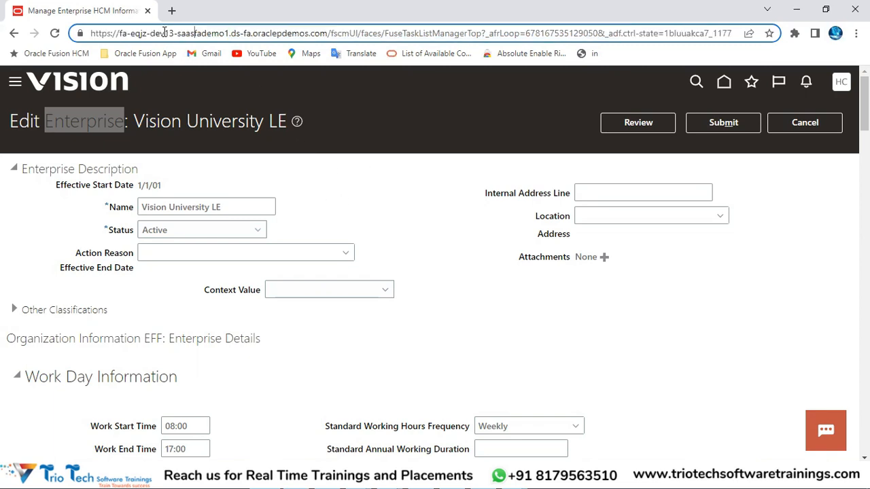
{"action": "double_click", "coordinate": [136, 33]}
{"action": "double_click", "coordinate": [93, 123]}
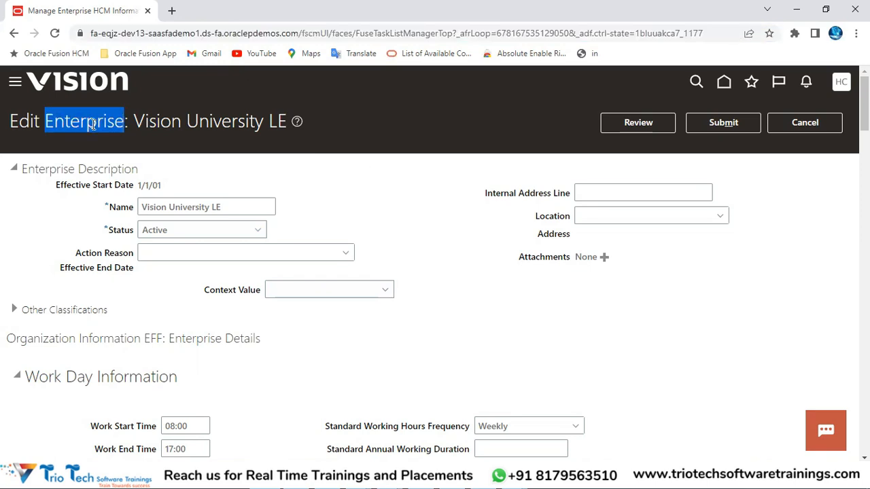
Look through the enterprise's configuration sections and return to Position Synchronization Configuration to review its selected options.
{"action": "scroll", "coordinate": [416, 217], "scroll_direction": "down", "scroll_amount": 20}
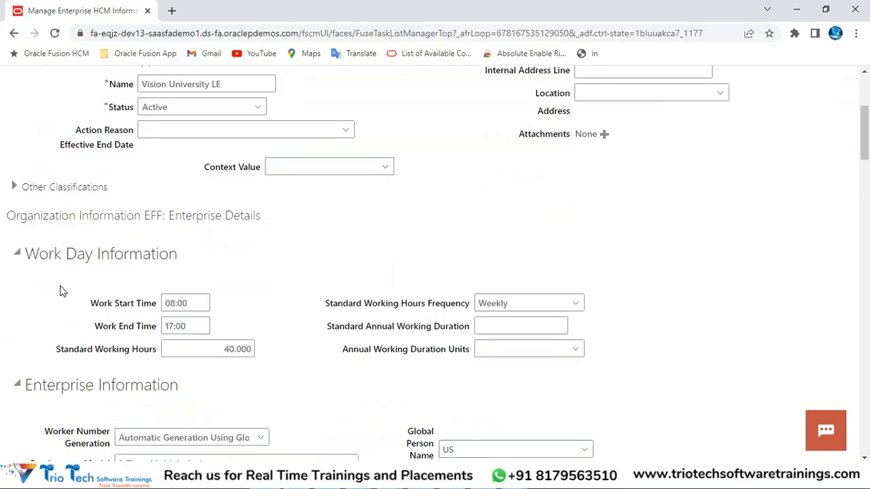
{"action": "scroll", "coordinate": [158, 279], "scroll_direction": "down", "scroll_amount": 3}
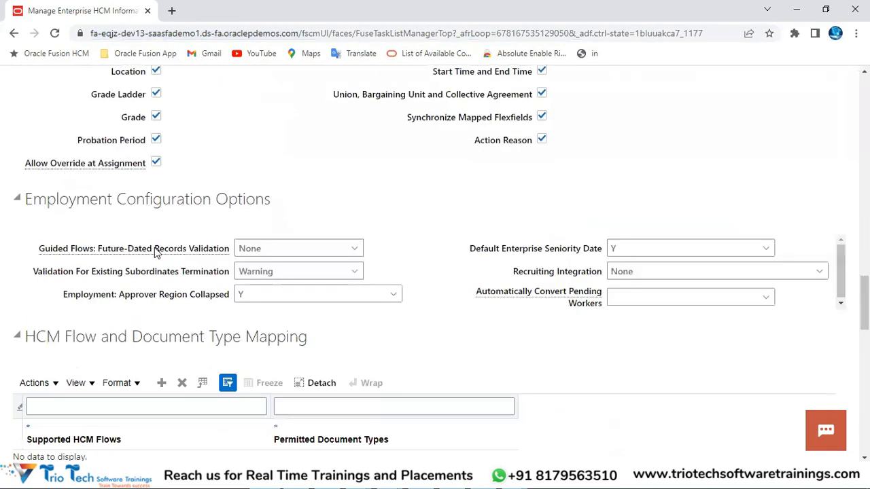
{"action": "scroll", "coordinate": [253, 163], "scroll_direction": "up", "scroll_amount": 6}
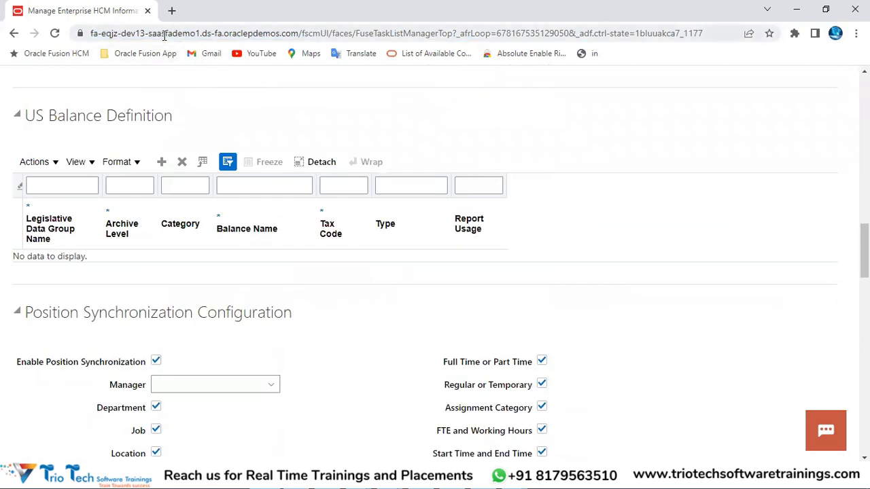
{"action": "left_click", "coordinate": [164, 36]}
{"action": "scroll", "coordinate": [449, 224], "scroll_direction": "up", "scroll_amount": 10}
{"action": "scroll", "coordinate": [342, 202], "scroll_direction": "up", "scroll_amount": 3}
{"action": "scroll", "coordinate": [344, 221], "scroll_direction": "down", "scroll_amount": 10}
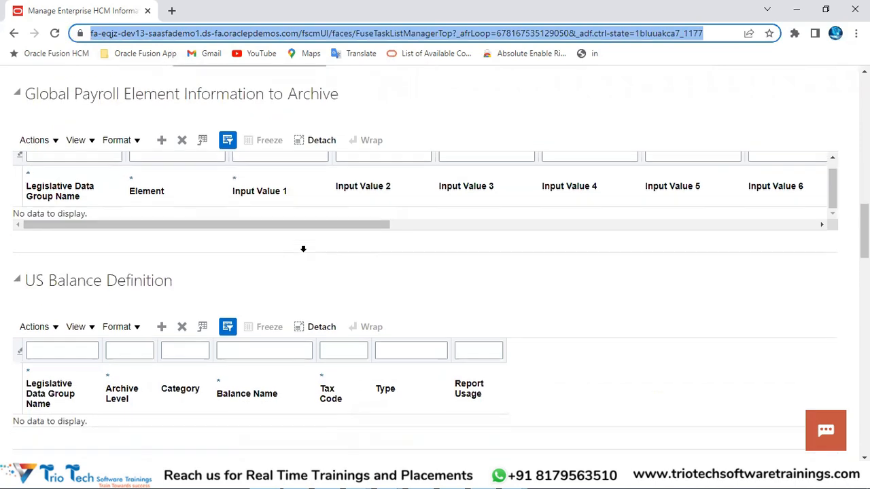
{"action": "scroll", "coordinate": [303, 248], "scroll_direction": "down", "scroll_amount": 6}
{"action": "scroll", "coordinate": [183, 265], "scroll_direction": "up", "scroll_amount": 2}
{"action": "left_click", "coordinate": [52, 186]}
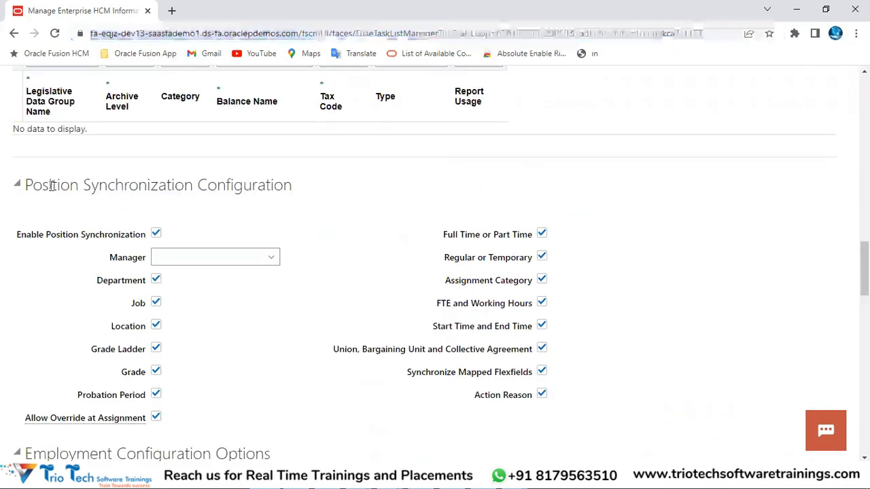
Review the Position Synchronization Configuration settings and submit the edited Vision University LE enterprise record.
{"action": "left_click_drag", "start_coordinate": [52, 186], "coordinate": [187, 186]}
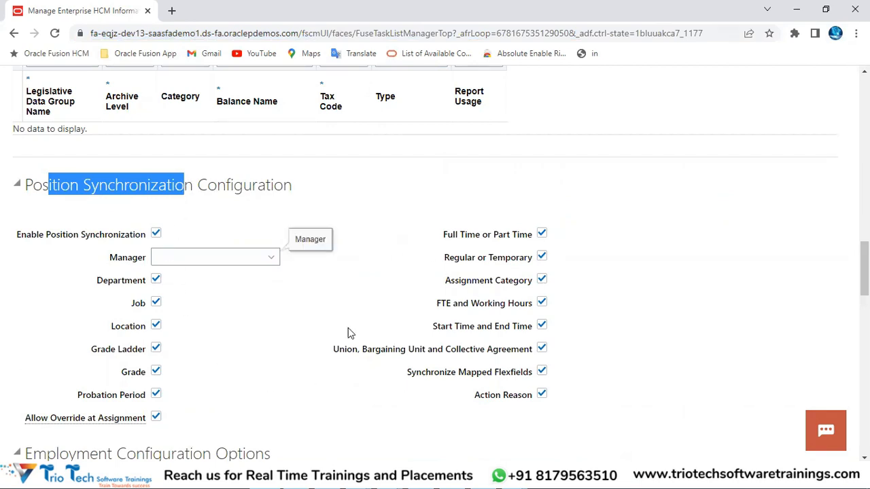
{"action": "scroll", "coordinate": [704, 219], "scroll_direction": "up", "scroll_amount": 5}
{"action": "scroll", "coordinate": [704, 220], "scroll_direction": "down", "scroll_amount": 2}
{"action": "scroll", "coordinate": [719, 186], "scroll_direction": "up", "scroll_amount": 12}
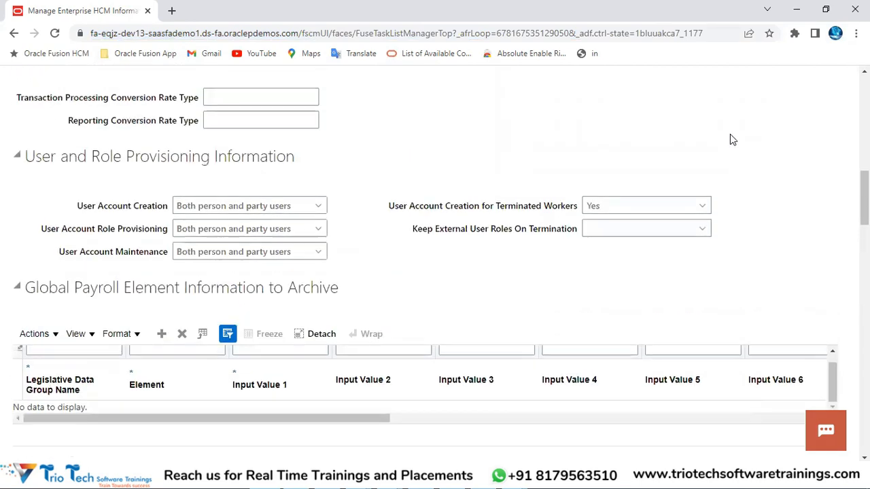
{"action": "left_click", "coordinate": [723, 125]}
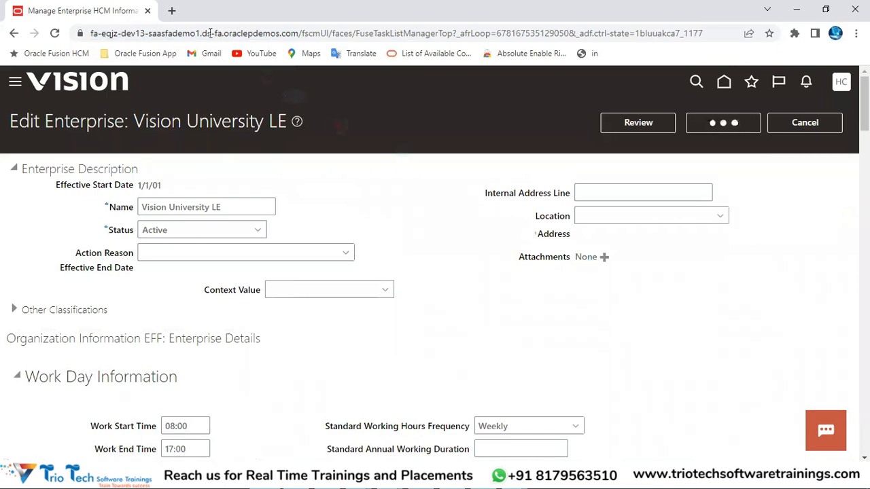
Duplicate the browser tab, close the original, and go to Setup and Maintenance from the new home page.
{"action": "right_click", "coordinate": [116, 11]}
{"action": "left_click", "coordinate": [171, 99]}
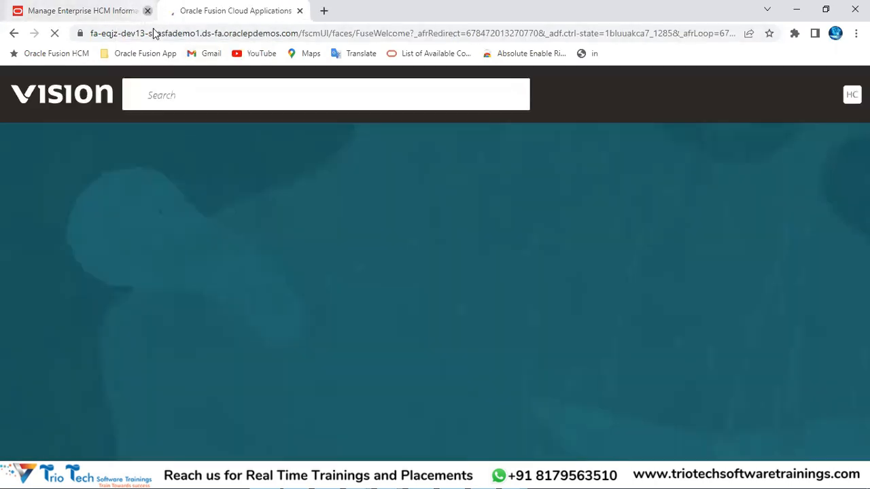
{"action": "left_click", "coordinate": [147, 11]}
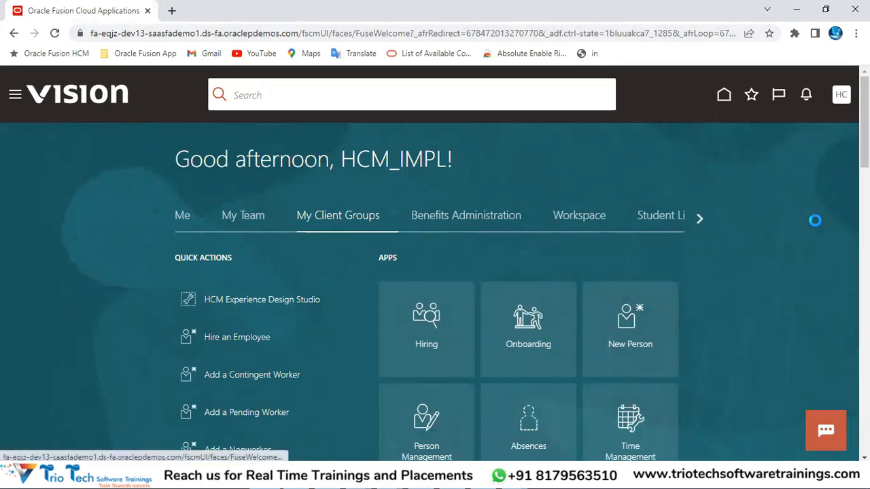
{"action": "left_click", "coordinate": [843, 96]}
{"action": "left_click", "coordinate": [628, 289]}
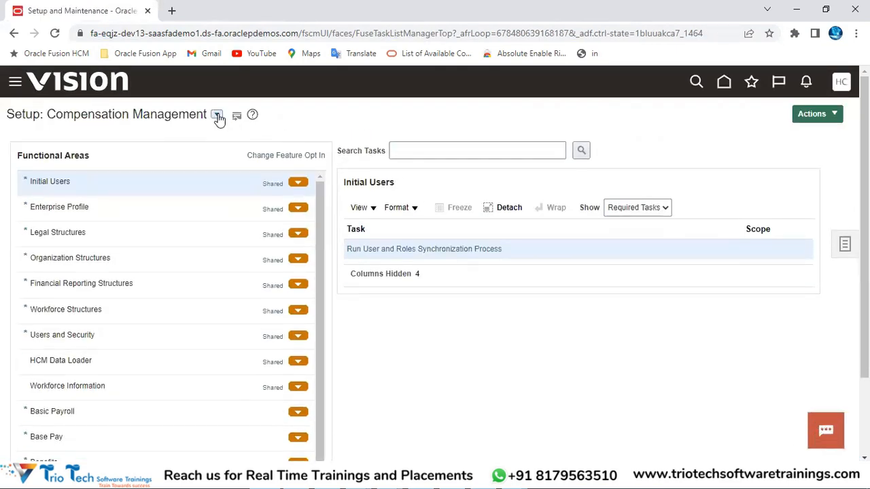
Switch the setup offering to Workforce Deployment.
{"action": "left_click", "coordinate": [217, 116]}
{"action": "scroll", "coordinate": [336, 217], "scroll_direction": "down", "scroll_amount": 5}
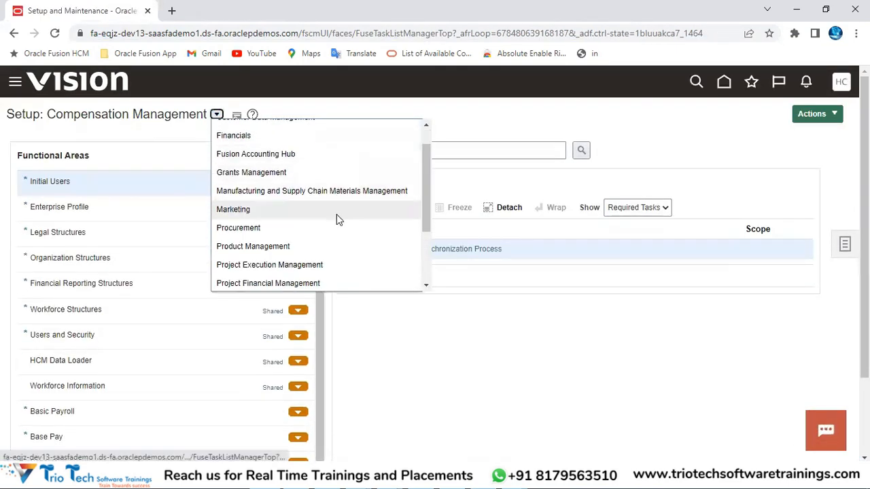
{"action": "left_click", "coordinate": [456, 144]}
Search the setup tasks for "Manage Legal Entity HCM Information" and open that task for Vision University LE.
{"action": "left_click", "coordinate": [454, 150]}
{"action": "type", "text": "Manage Leg"}
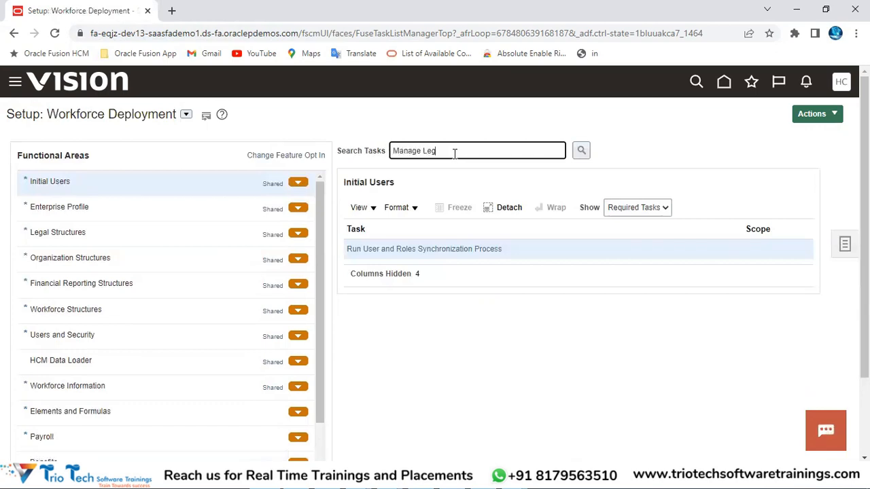
{"action": "type", "text": "al Entity HCM Information"}
{"action": "left_click_drag", "start_coordinate": [423, 151], "coordinate": [443, 151]}
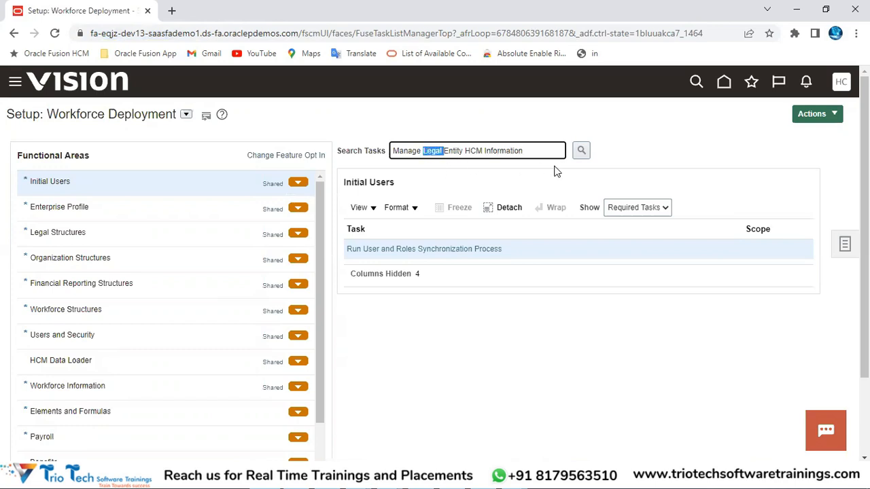
{"action": "left_click", "coordinate": [581, 150]}
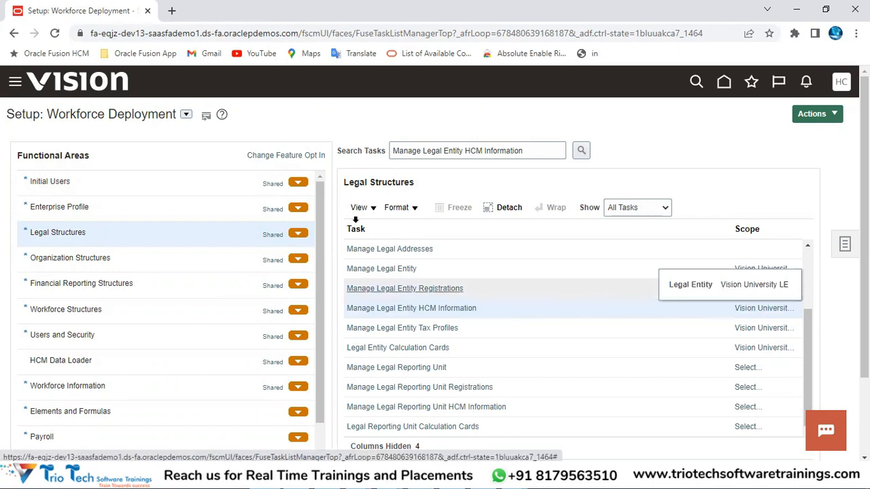
{"action": "left_click", "coordinate": [209, 37]}
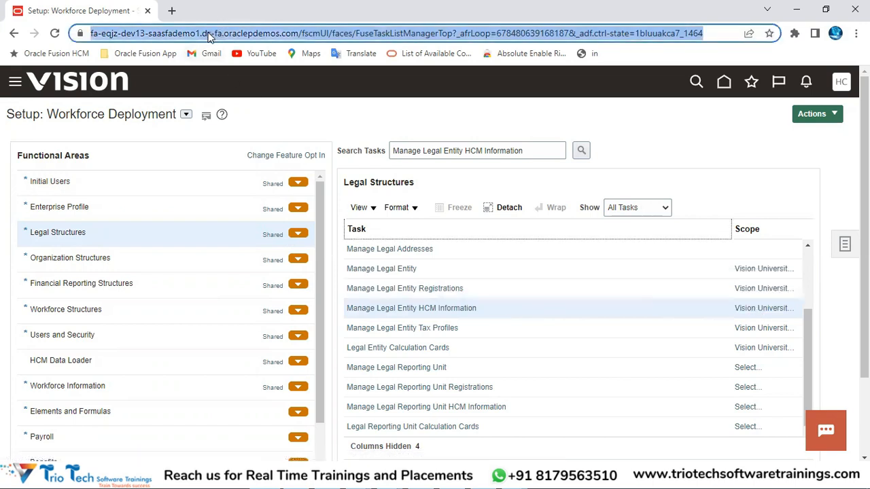
{"action": "left_click", "coordinate": [422, 309]}
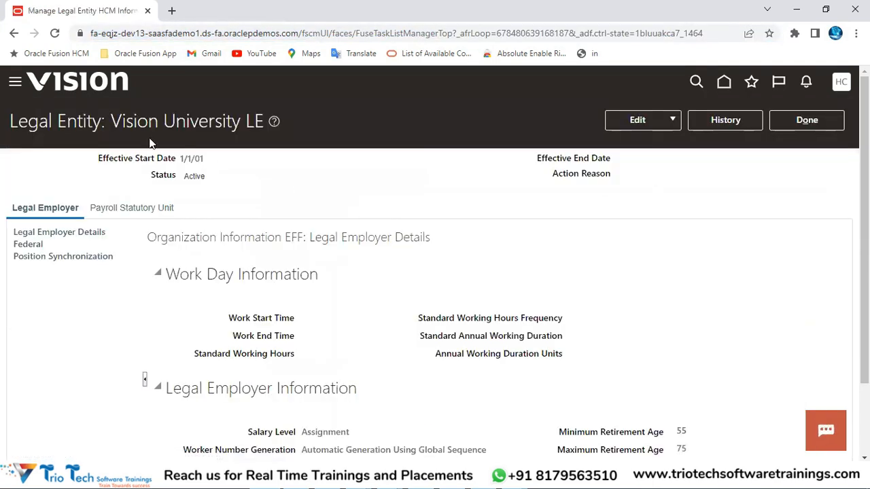
Compare the Legal Entity title with the environment's web address to see which legal entity the page covers.
{"action": "left_click_drag", "start_coordinate": [112, 121], "coordinate": [266, 126]}
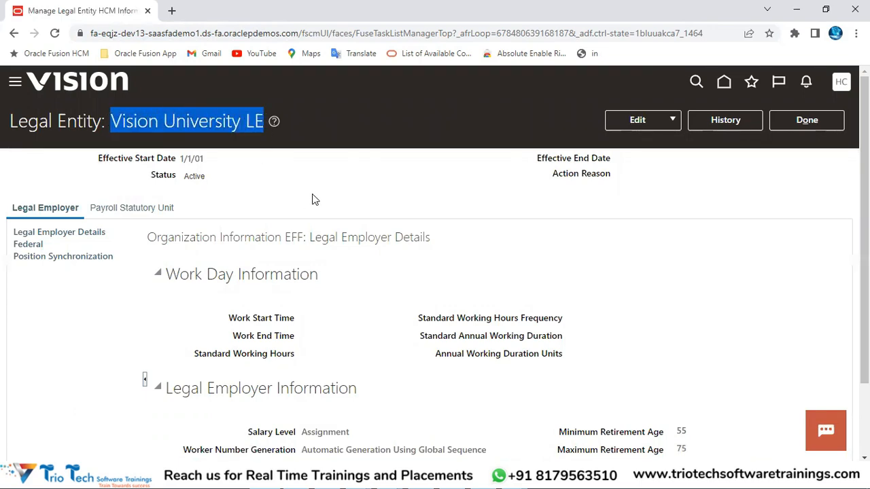
{"action": "left_click", "coordinate": [152, 33]}
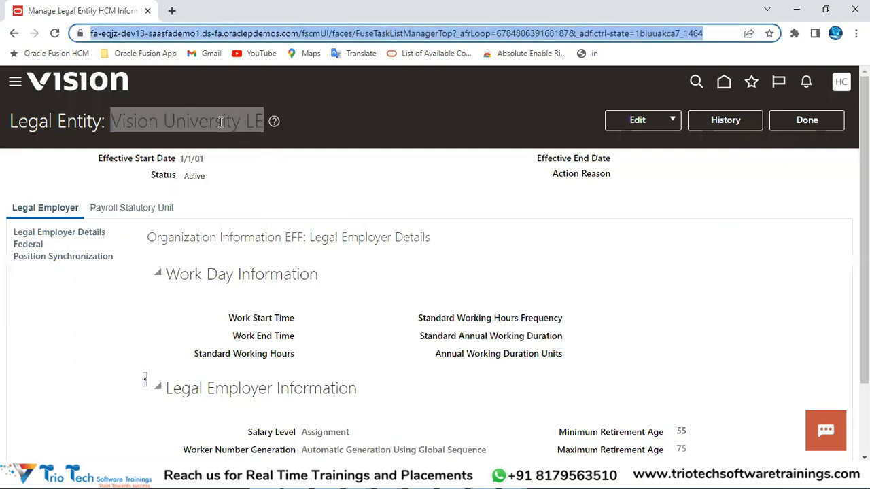
{"action": "left_click", "coordinate": [366, 171]}
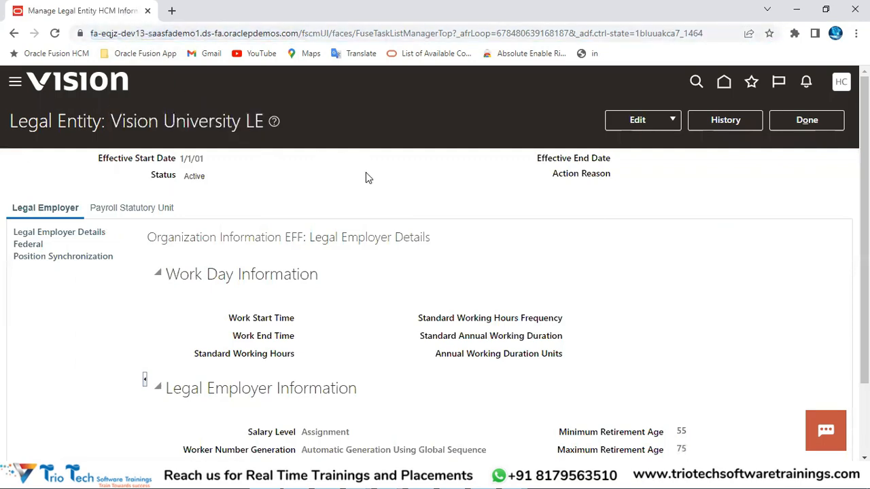
{"action": "left_click_drag", "start_coordinate": [109, 121], "coordinate": [261, 127]}
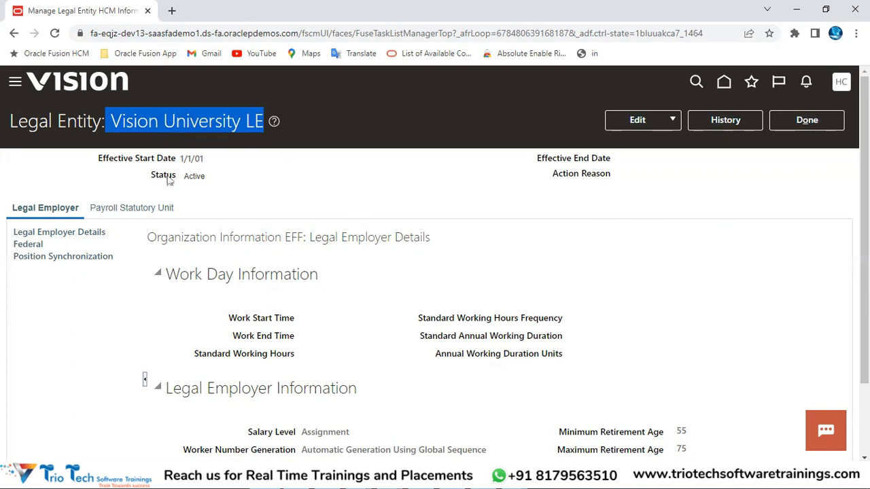
{"action": "double_click", "coordinate": [78, 124]}
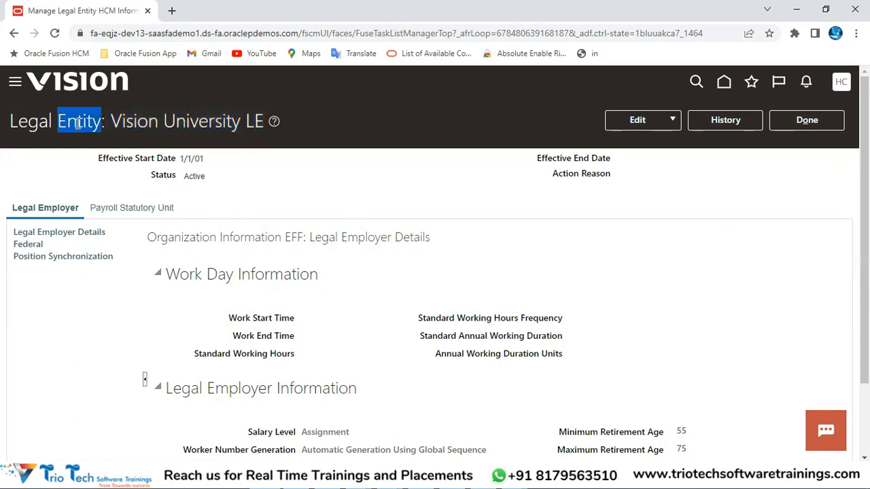
{"action": "double_click", "coordinate": [148, 125]}
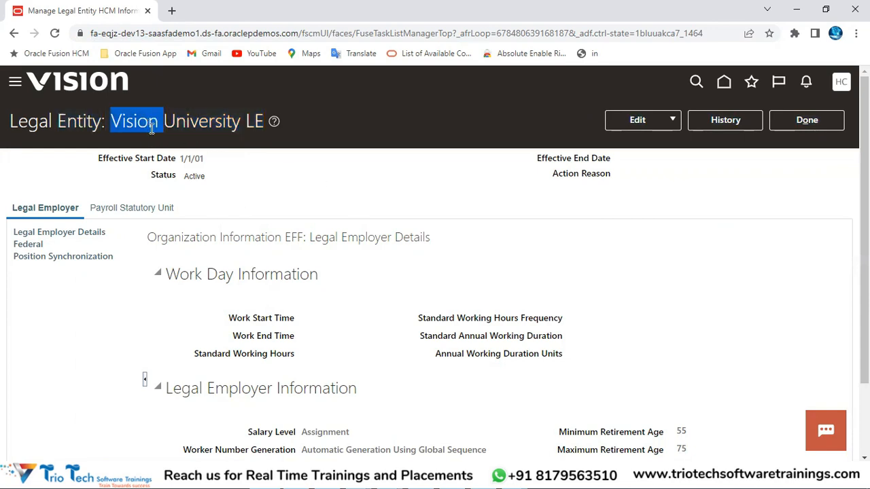
Start editing the Vision University LE legal entity and show its Position Synchronization section under Legal Employer.
{"action": "left_click", "coordinate": [673, 121]}
{"action": "left_click", "coordinate": [670, 159]}
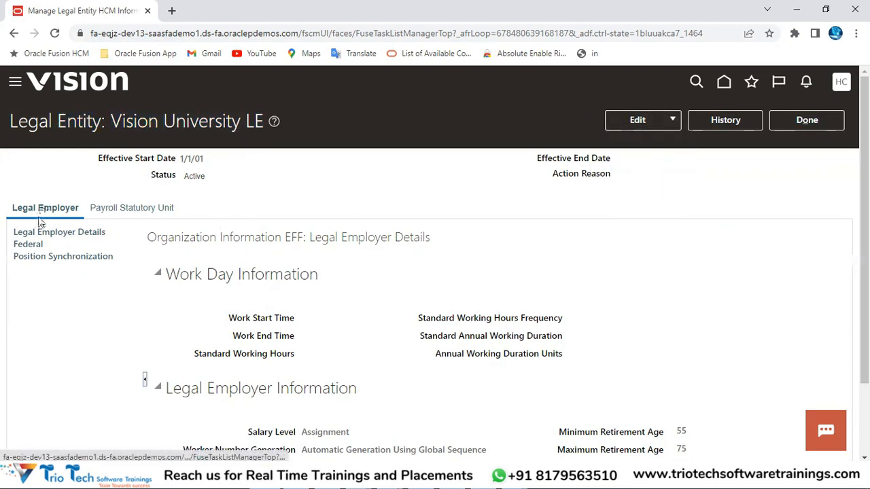
{"action": "left_click", "coordinate": [54, 260]}
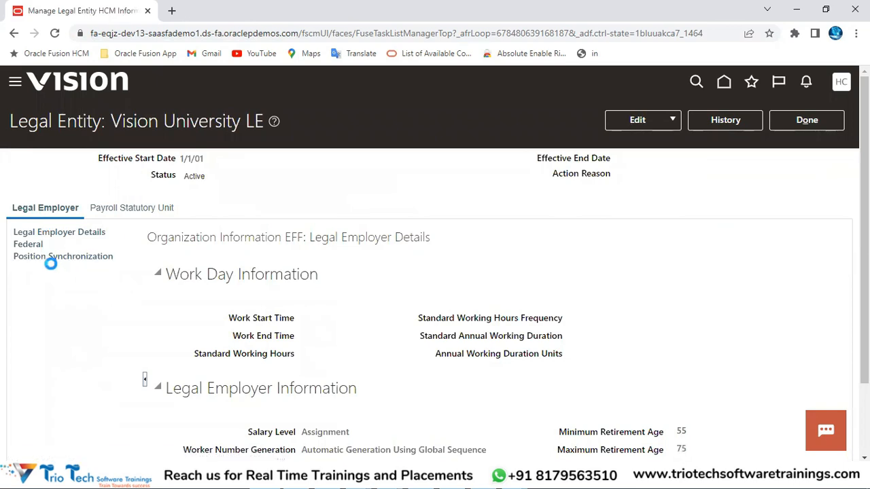
{"action": "left_click", "coordinate": [51, 262]}
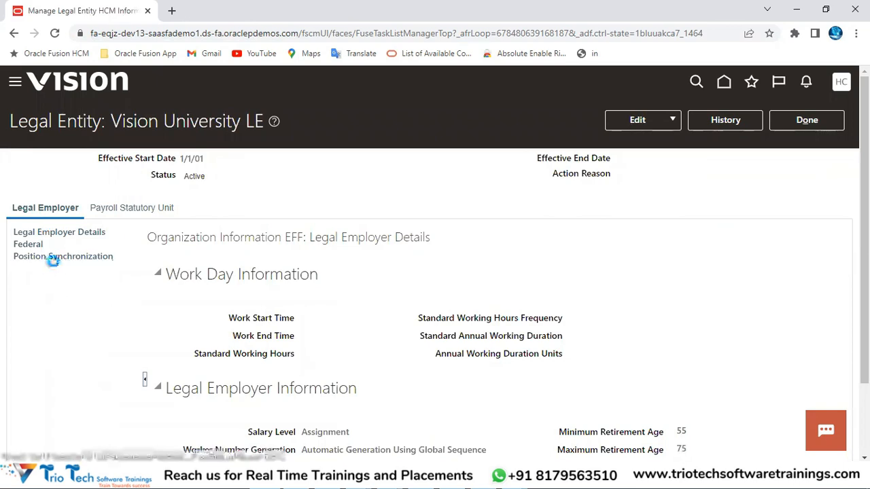
{"action": "left_click", "coordinate": [54, 259]}
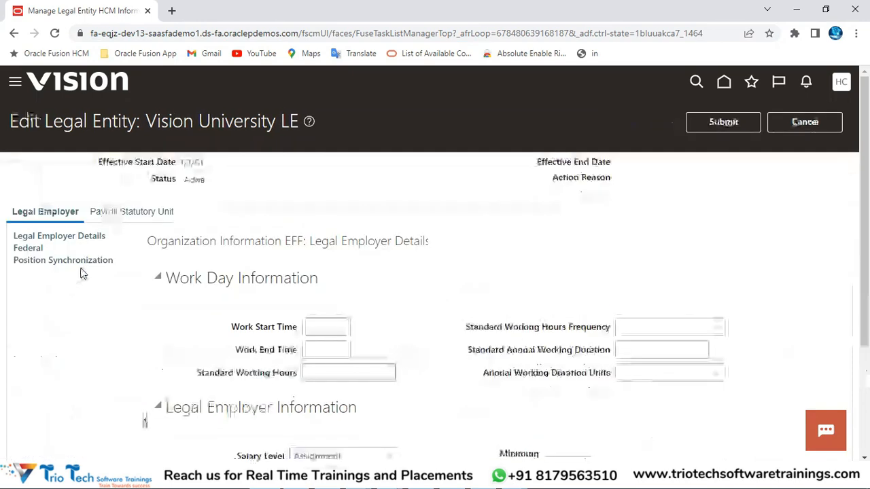
{"action": "left_click", "coordinate": [67, 263]}
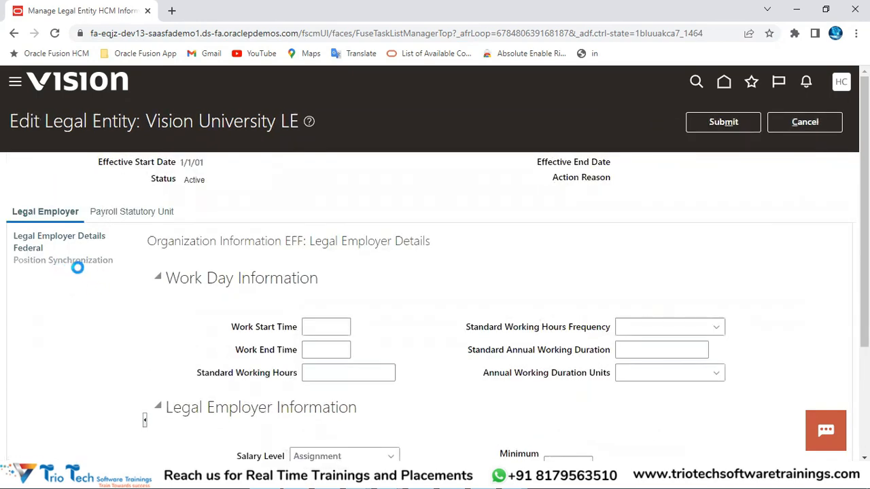
{"action": "scroll", "coordinate": [74, 195], "scroll_direction": "down", "scroll_amount": 2}
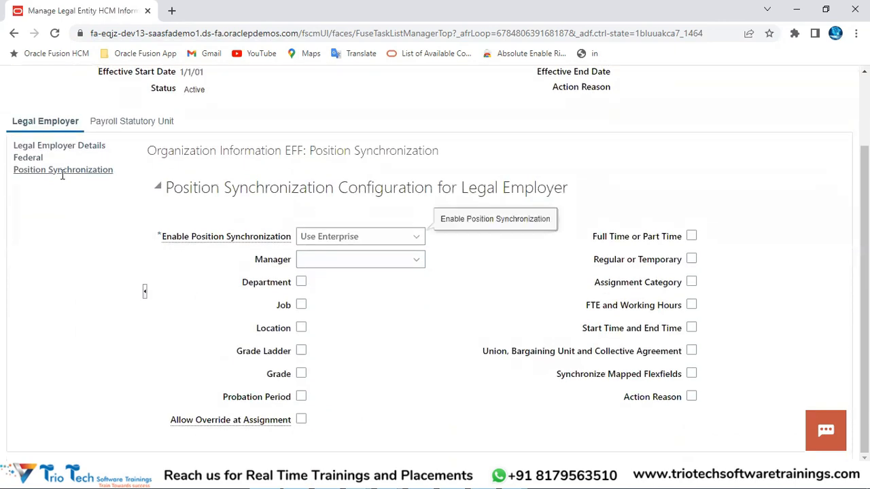
Examine the Enable Position Synchronization choices in the legal employer's configuration without changing Use Enterprise.
{"action": "left_click_drag", "start_coordinate": [169, 188], "coordinate": [571, 196]}
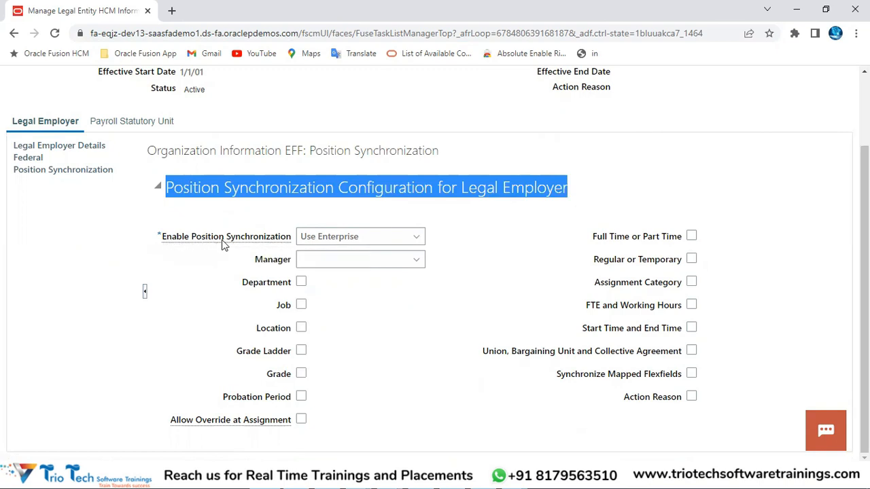
{"action": "left_click", "coordinate": [316, 243]}
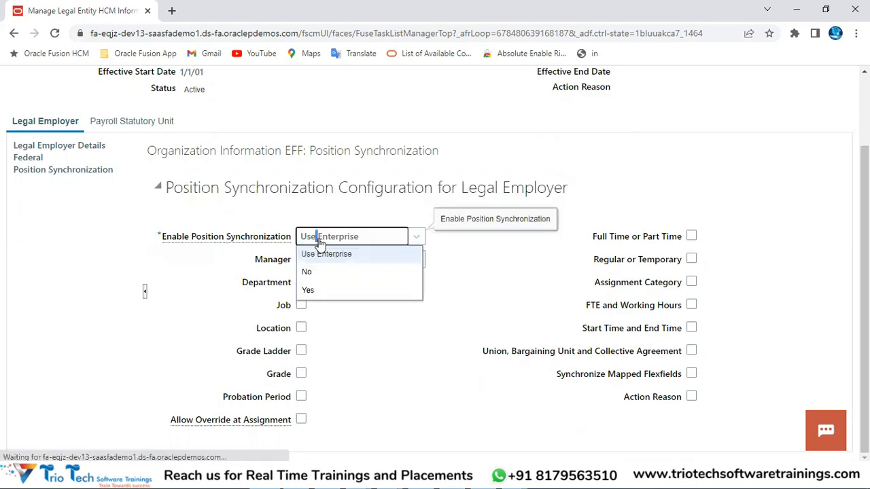
{"action": "left_click", "coordinate": [461, 265]}
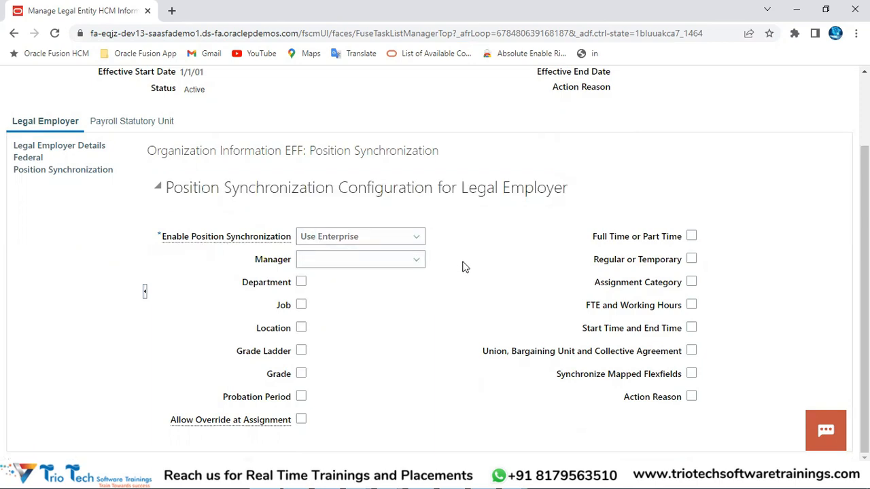
Check which legal entity is being edited in the page's title and recheck its Enable Position Synchronization setting, keeping Use Enterprise.
{"action": "scroll", "coordinate": [408, 245], "scroll_direction": "up", "scroll_amount": 2}
{"action": "left_click_drag", "start_coordinate": [64, 121], "coordinate": [137, 120]}
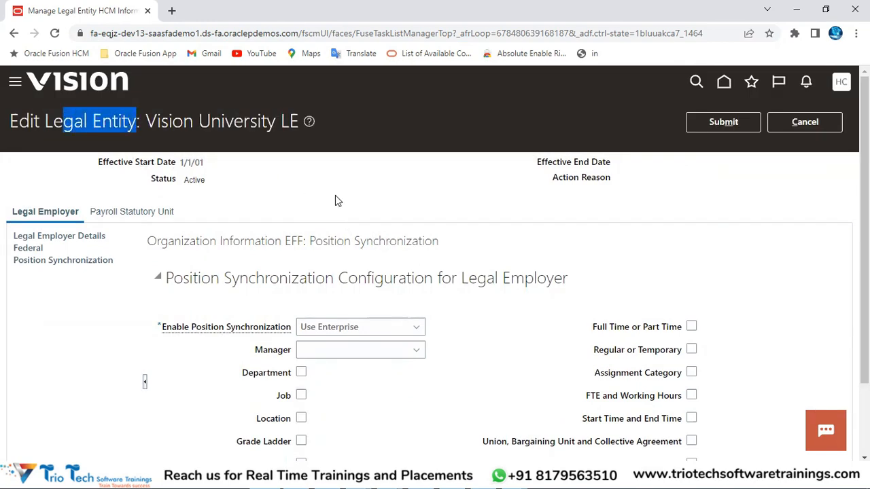
{"action": "left_click", "coordinate": [150, 121]}
{"action": "left_click_drag", "start_coordinate": [150, 121], "coordinate": [299, 154]}
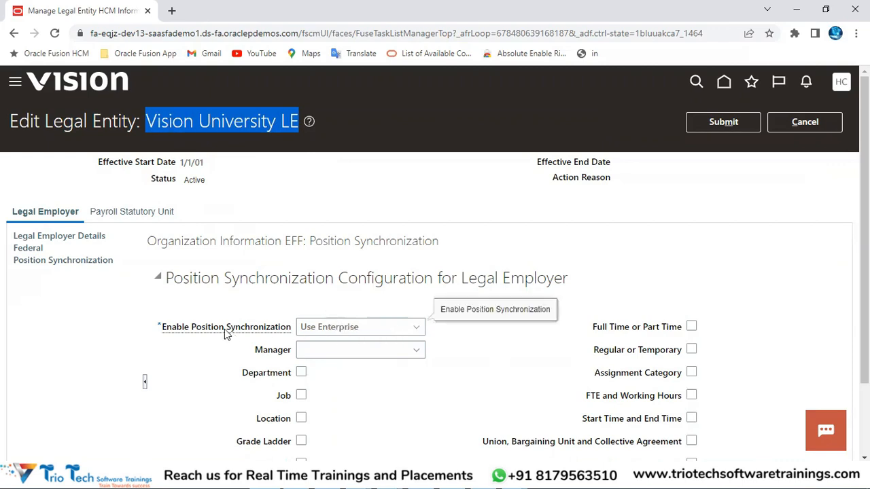
{"action": "left_click", "coordinate": [314, 327]}
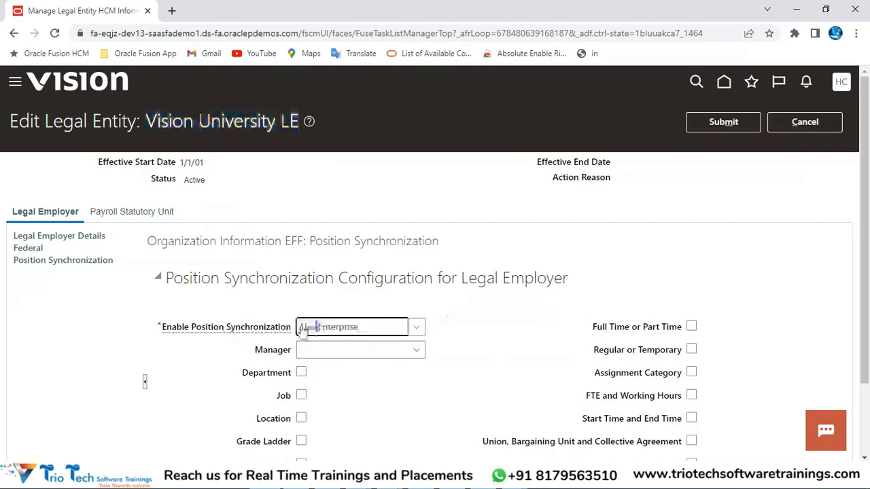
{"action": "left_click", "coordinate": [486, 358]}
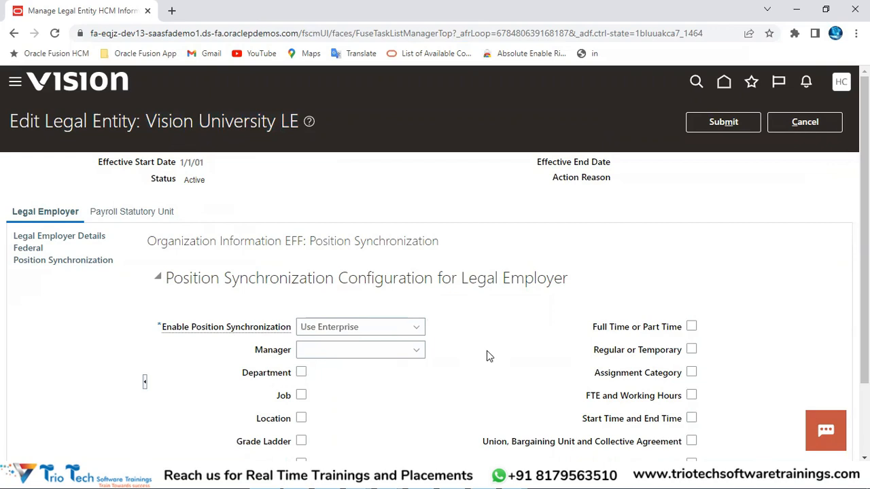
Set Enable Position Synchronization to No in the legal employer's configuration for Vision University LE.
{"action": "left_click_drag", "start_coordinate": [147, 121], "coordinate": [299, 122]}
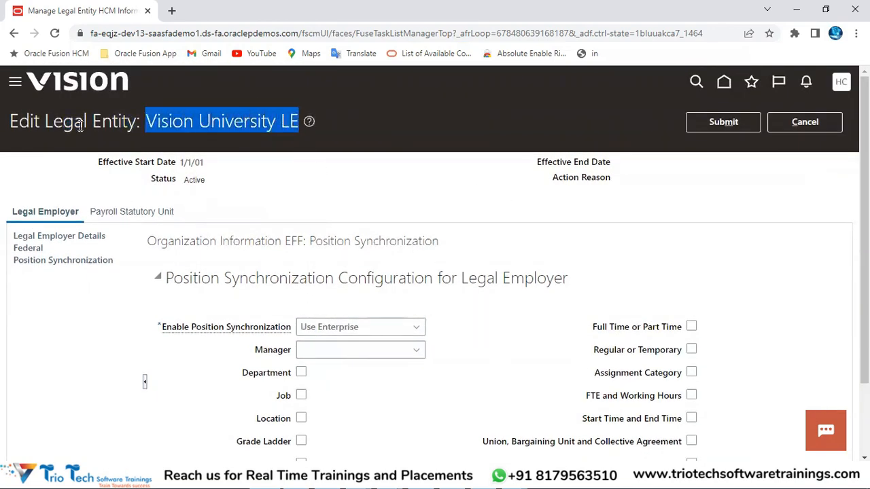
{"action": "left_click_drag", "start_coordinate": [54, 122], "coordinate": [136, 122]}
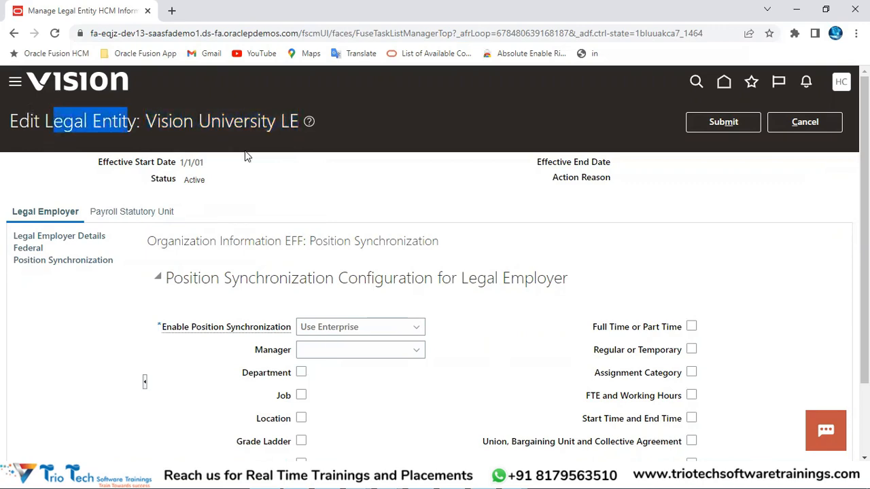
{"action": "scroll", "coordinate": [247, 156], "scroll_direction": "down", "scroll_amount": 2}
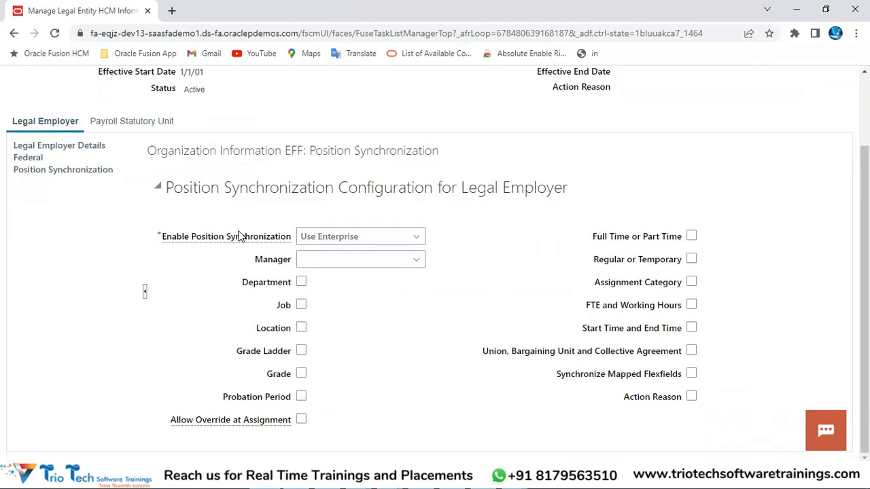
{"action": "left_click_drag", "start_coordinate": [196, 236], "coordinate": [283, 236]}
{"action": "left_click", "coordinate": [332, 239]}
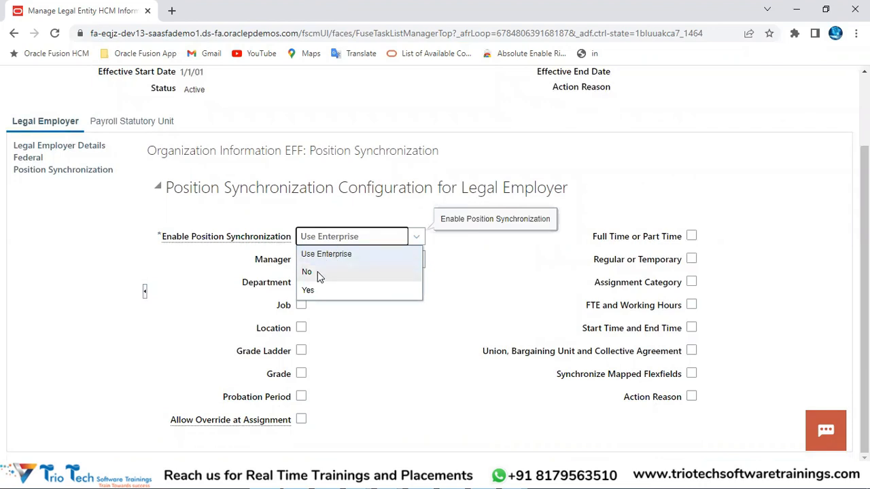
{"action": "left_click", "coordinate": [319, 274]}
Check the Enable Position Synchronization setting against the legal entity in the page's title and the environment's web address.
{"action": "scroll", "coordinate": [633, 182], "scroll_direction": "up", "scroll_amount": 2}
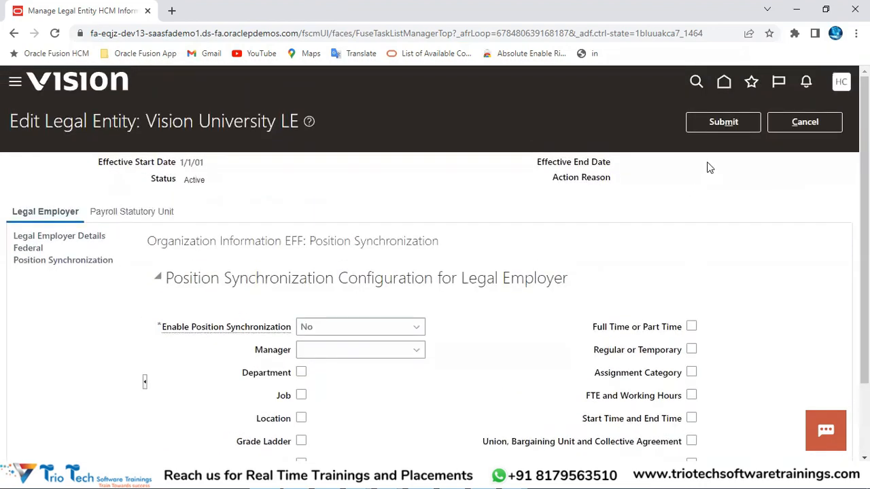
{"action": "left_click_drag", "start_coordinate": [73, 121], "coordinate": [143, 128]}
{"action": "scroll", "coordinate": [276, 220], "scroll_direction": "down", "scroll_amount": 2}
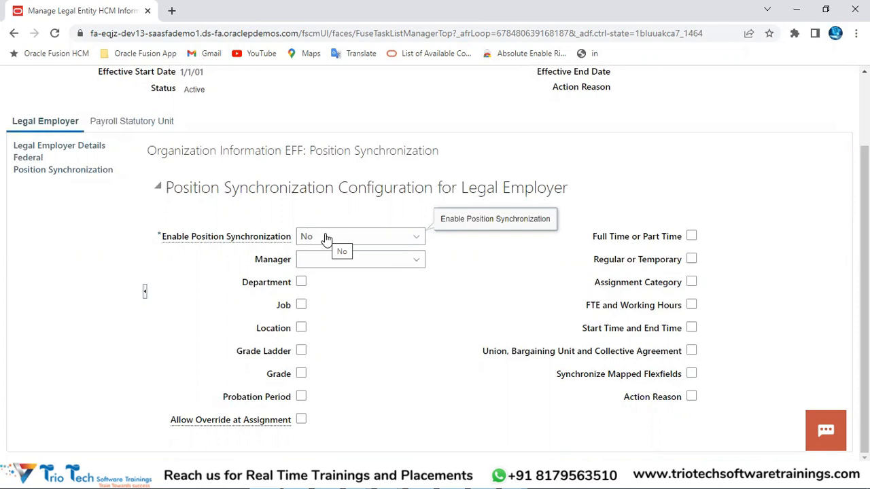
{"action": "scroll", "coordinate": [229, 188], "scroll_direction": "up", "scroll_amount": 2}
{"action": "left_click_drag", "start_coordinate": [146, 121], "coordinate": [300, 121]}
{"action": "left_click_drag", "start_coordinate": [74, 121], "coordinate": [301, 118]}
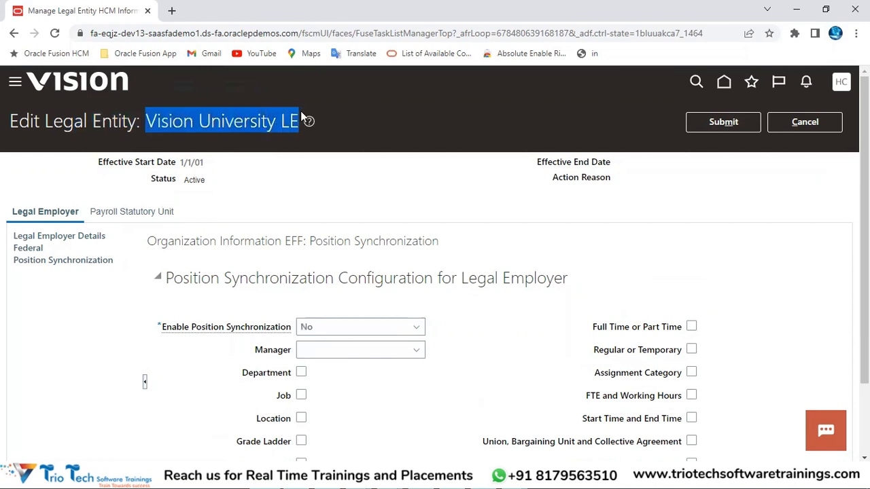
{"action": "left_click", "coordinate": [189, 33]}
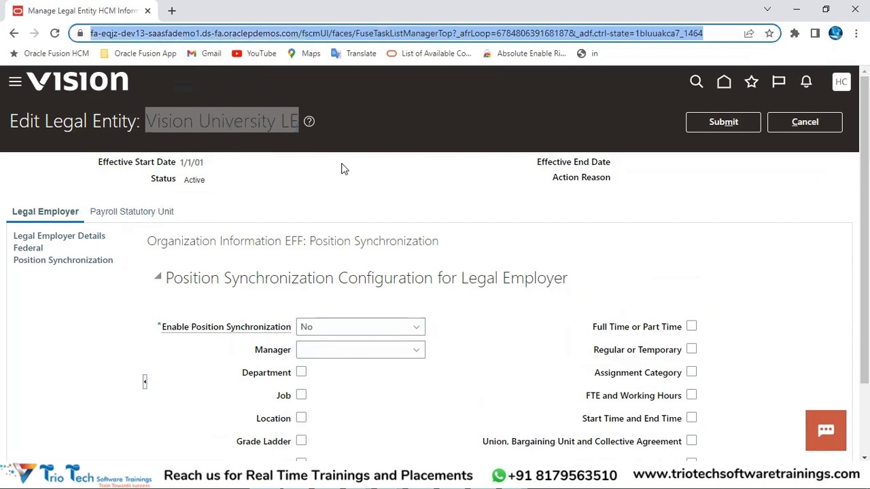
Set Enable Position Synchronization to Yes for the legal employer.
{"action": "scroll", "coordinate": [354, 204], "scroll_direction": "down", "scroll_amount": 2}
{"action": "left_click_drag", "start_coordinate": [190, 237], "coordinate": [285, 237]}
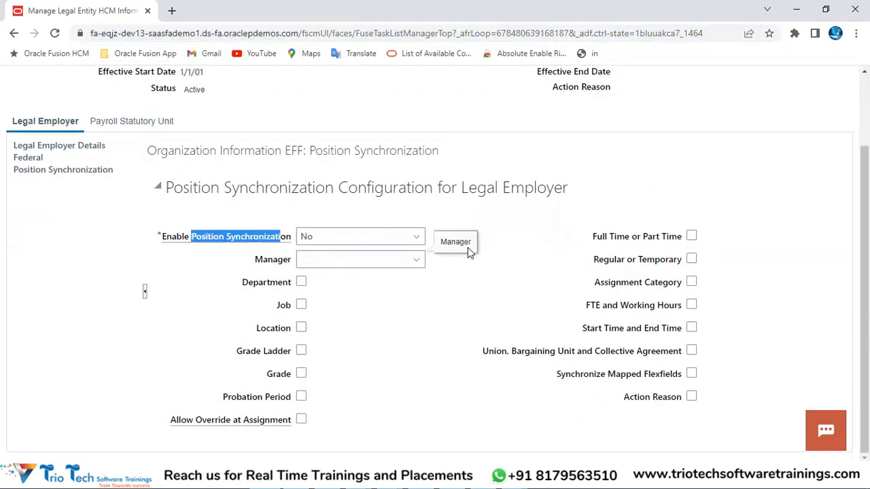
{"action": "left_click", "coordinate": [346, 237]}
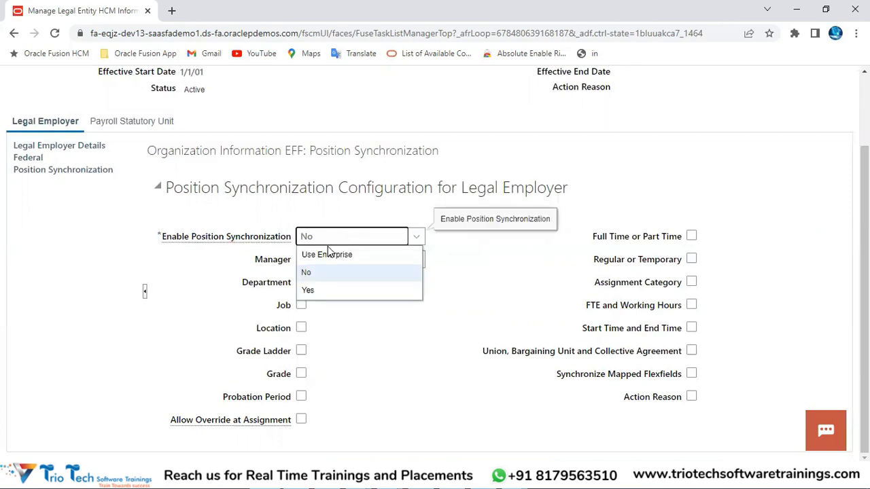
{"action": "left_click", "coordinate": [310, 290]}
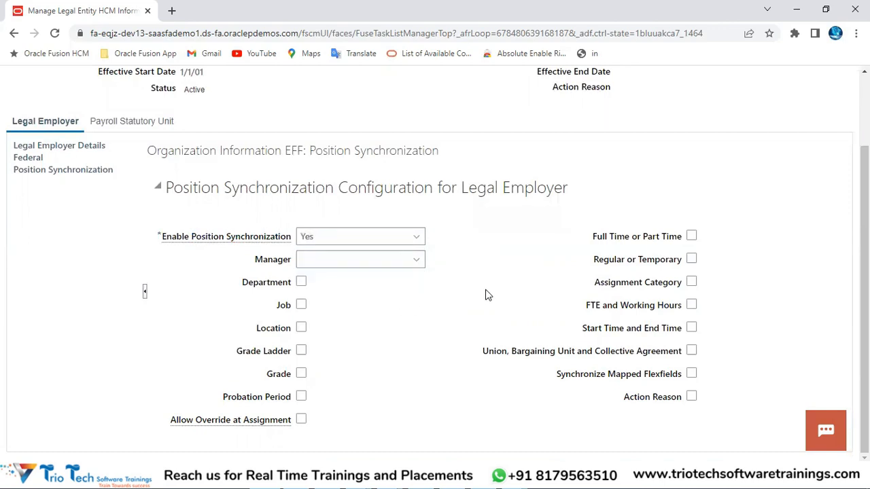
Examine the attributes available for synchronization and check which legal entity they apply to.
{"action": "scroll", "coordinate": [501, 285], "scroll_direction": "up", "scroll_amount": 2}
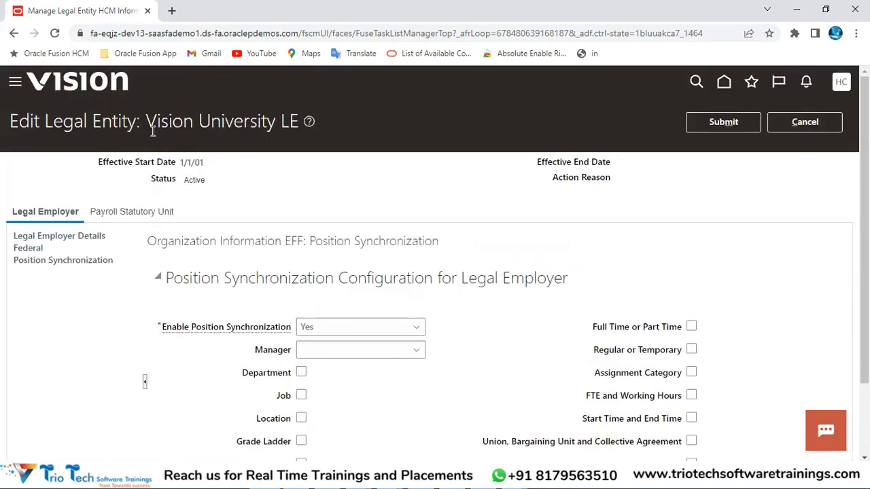
{"action": "left_click_drag", "start_coordinate": [158, 121], "coordinate": [301, 121]}
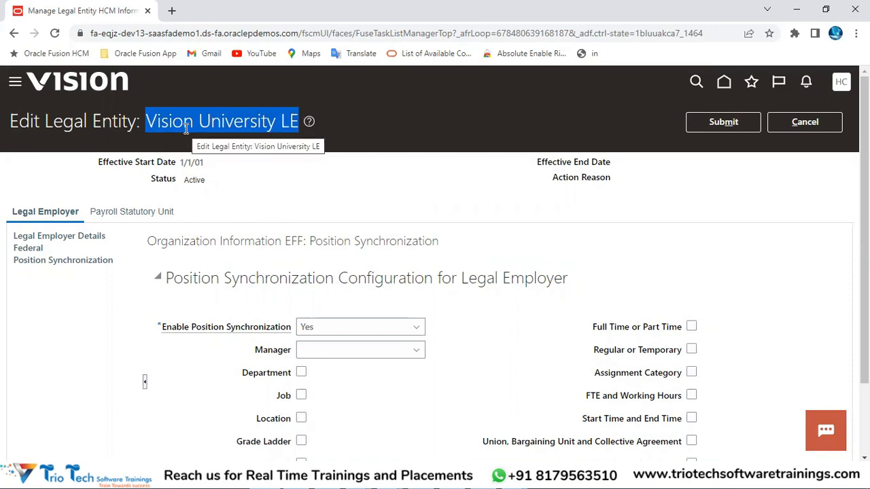
{"action": "scroll", "coordinate": [398, 246], "scroll_direction": "down", "scroll_amount": 3}
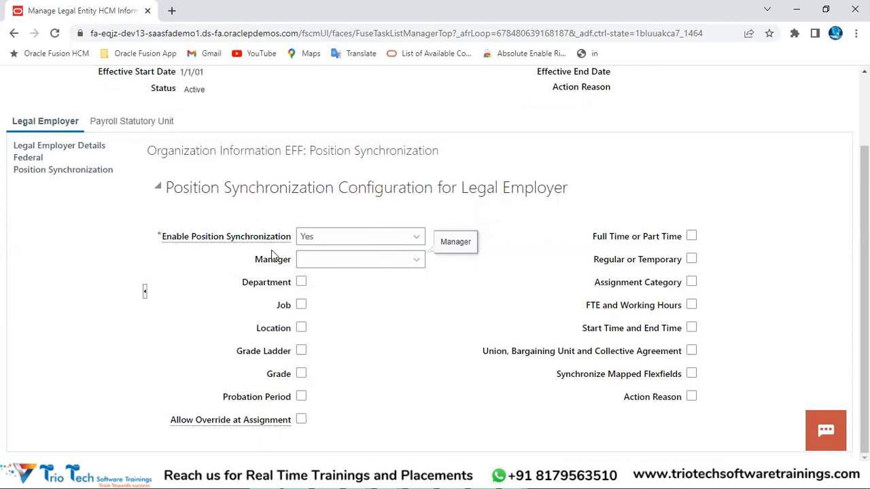
{"action": "left_click_drag", "start_coordinate": [244, 280], "coordinate": [455, 350]}
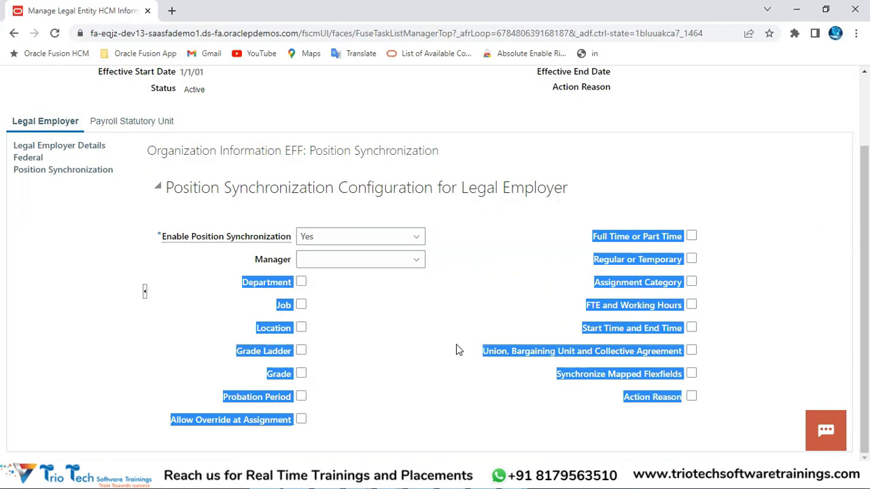
{"action": "left_click", "coordinate": [456, 349]}
{"action": "scroll", "coordinate": [357, 284], "scroll_direction": "up", "scroll_amount": 2}
{"action": "left_click_drag", "start_coordinate": [146, 121], "coordinate": [305, 120]}
Enable synchronization of Department, Job, Location, Grade Ladder and Grade for the legal employer.
{"action": "scroll", "coordinate": [419, 203], "scroll_direction": "down", "scroll_amount": 2}
{"action": "left_click", "coordinate": [300, 285]}
{"action": "left_click", "coordinate": [301, 305]}
{"action": "left_click", "coordinate": [301, 329]}
{"action": "left_click", "coordinate": [301, 351]}
{"action": "left_click", "coordinate": [301, 374]}
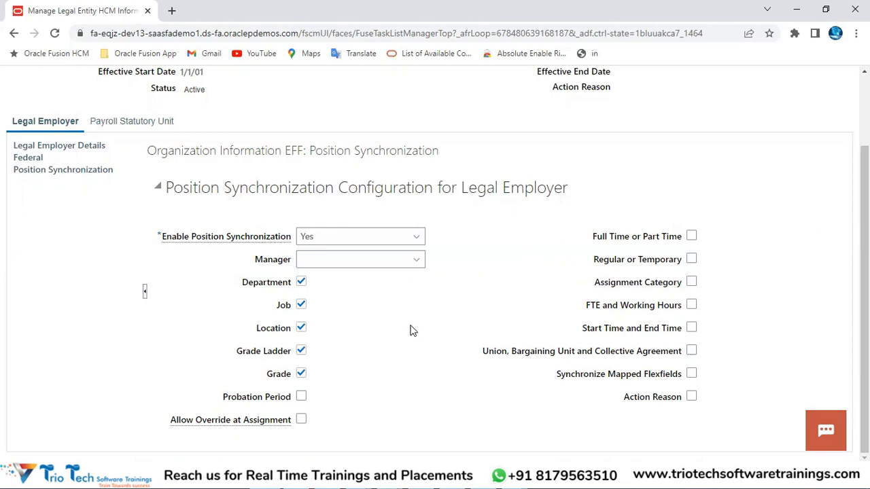
Compare the environment's address with the legal entity's title, and review which attributes are selected for synchronization and which are not.
{"action": "scroll", "coordinate": [406, 311], "scroll_direction": "up", "scroll_amount": 2}
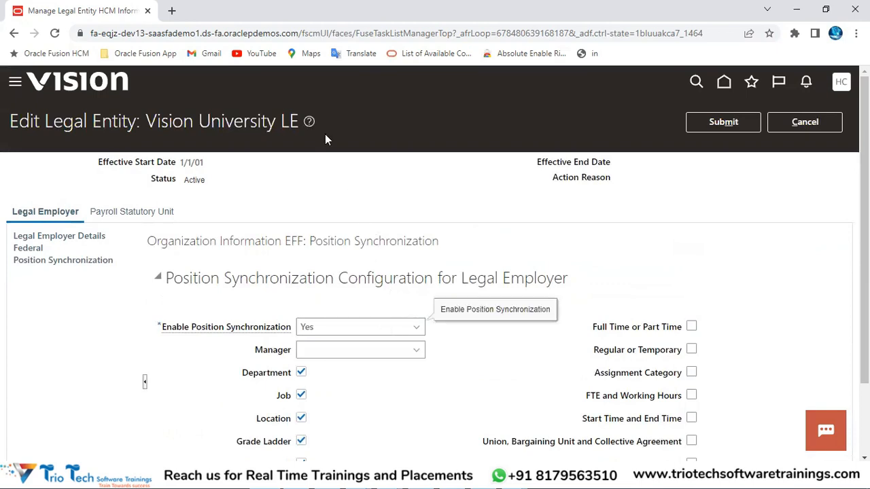
{"action": "left_click", "coordinate": [239, 33]}
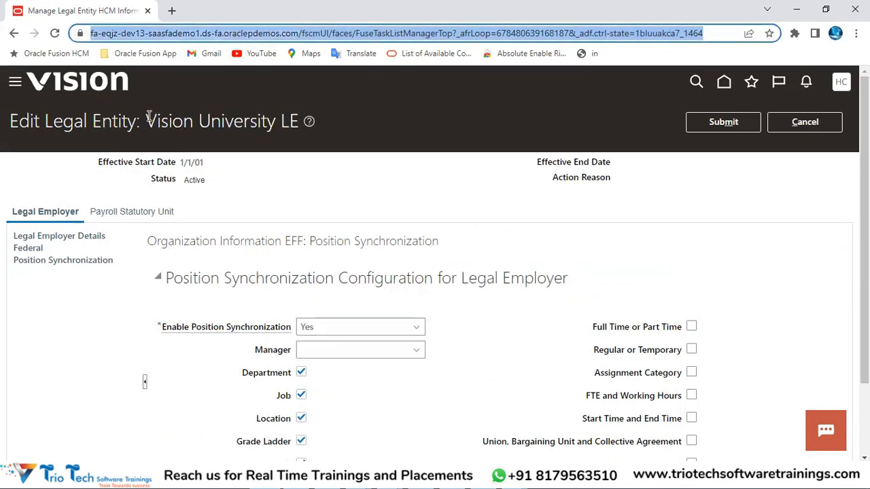
{"action": "left_click_drag", "start_coordinate": [147, 121], "coordinate": [293, 120]}
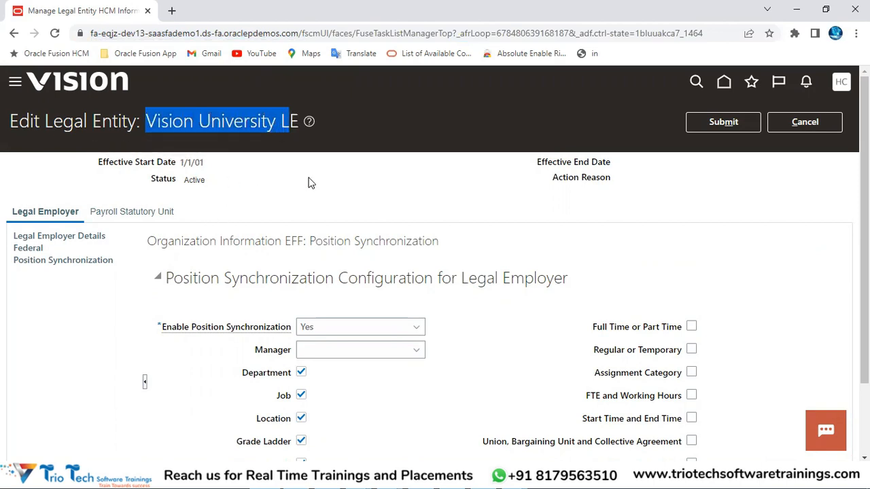
{"action": "scroll", "coordinate": [410, 177], "scroll_direction": "down", "scroll_amount": 2}
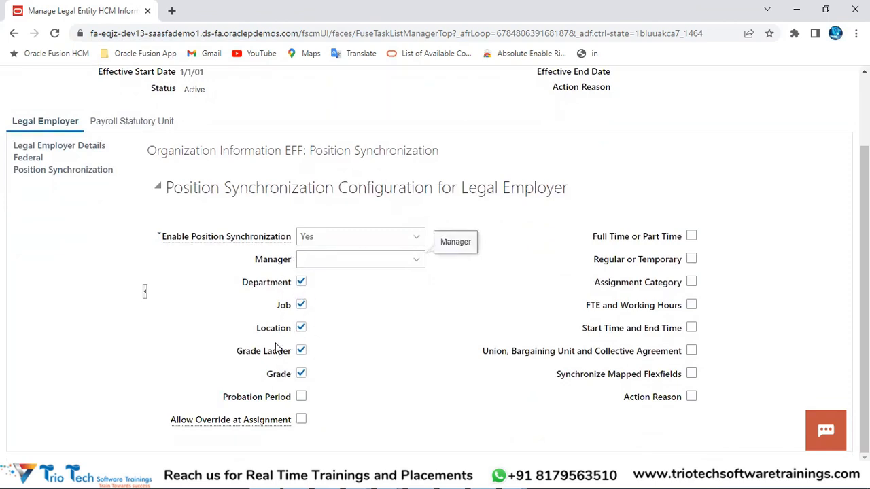
{"action": "scroll", "coordinate": [635, 229], "scroll_direction": "up", "scroll_amount": 3}
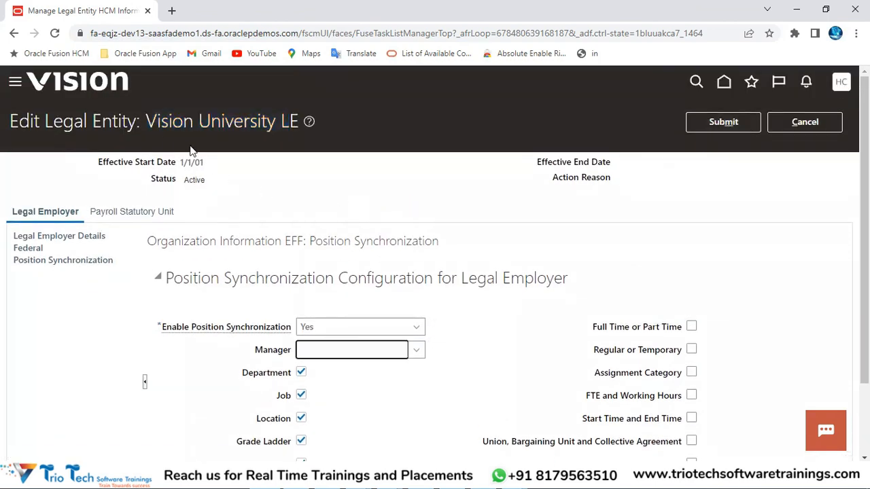
{"action": "left_click_drag", "start_coordinate": [146, 121], "coordinate": [300, 121]}
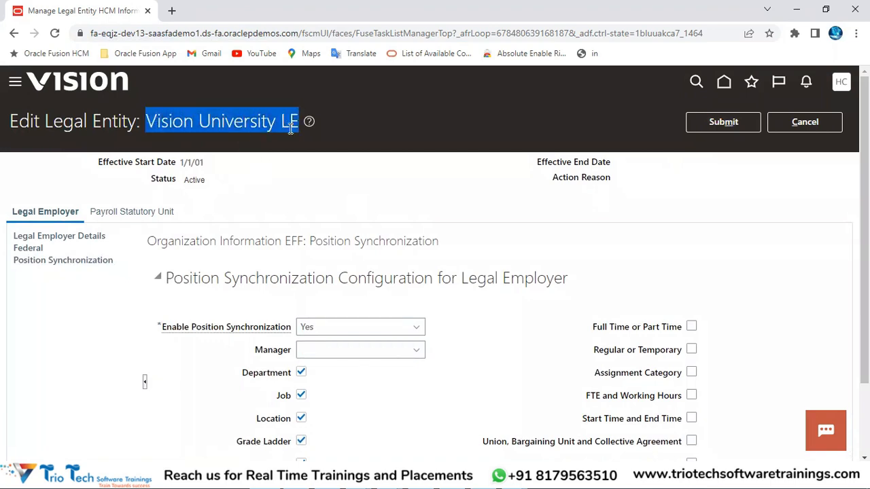
{"action": "scroll", "coordinate": [359, 258], "scroll_direction": "down", "scroll_amount": 3}
{"action": "left_click", "coordinate": [242, 284]}
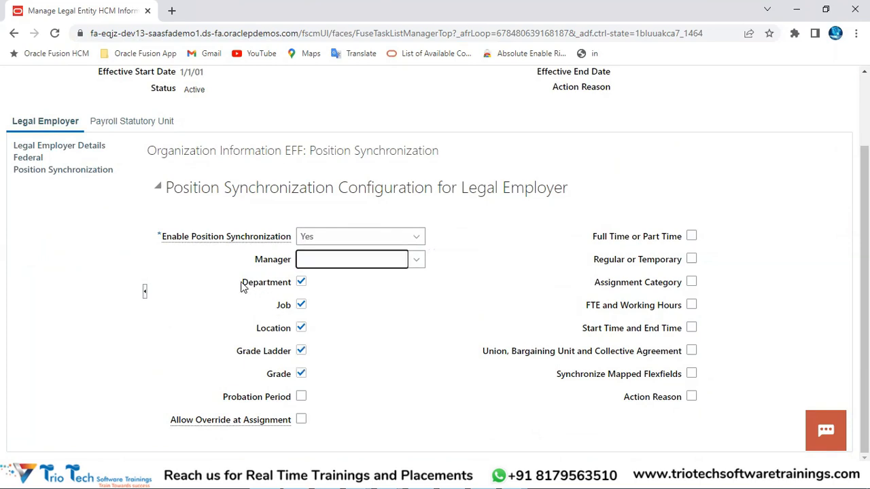
{"action": "left_click_drag", "start_coordinate": [241, 285], "coordinate": [309, 371]}
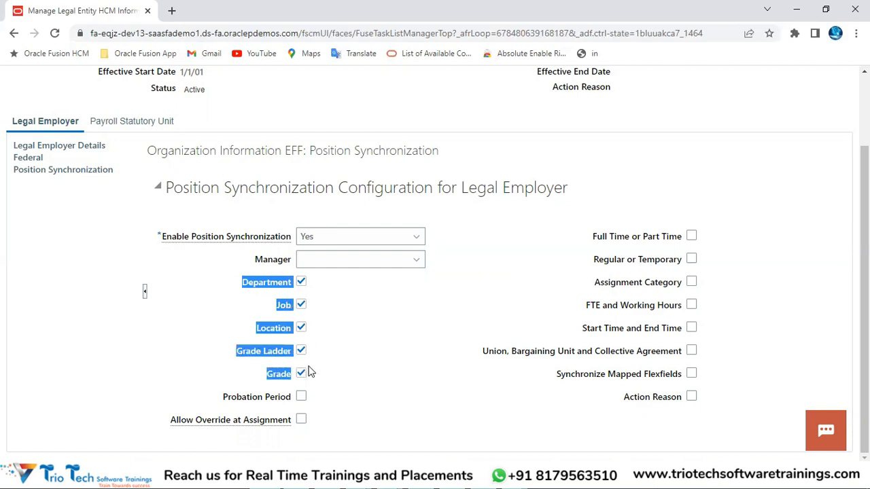
{"action": "left_click", "coordinate": [388, 321]}
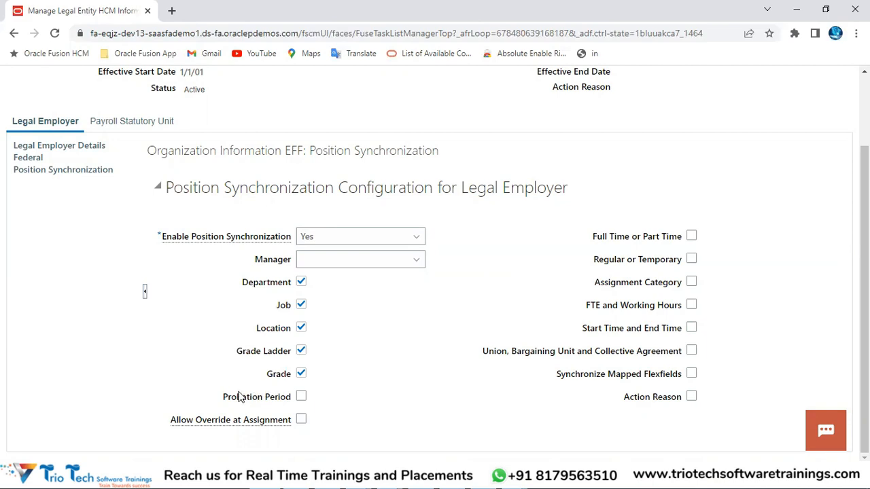
{"action": "left_click_drag", "start_coordinate": [222, 397], "coordinate": [710, 396]}
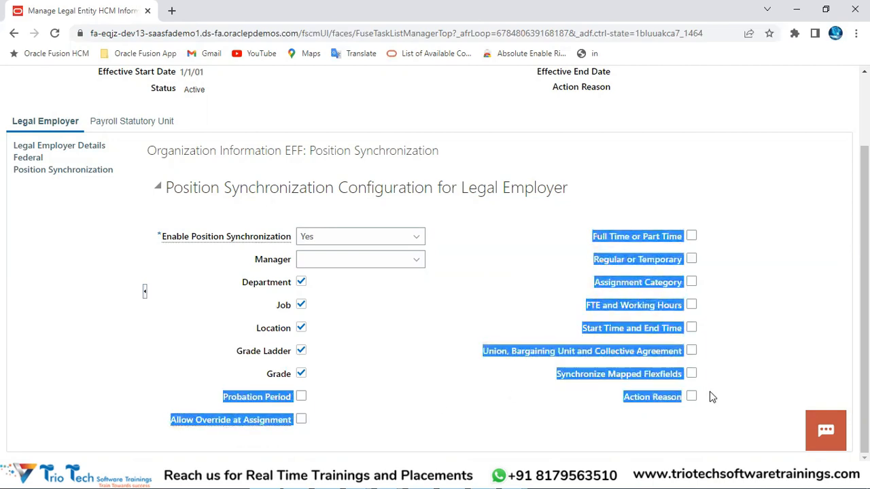
{"action": "left_click", "coordinate": [439, 337]}
Switch Enable Position Synchronization to Use Enterprise and to No, and return it to Yes.
{"action": "left_click", "coordinate": [352, 244]}
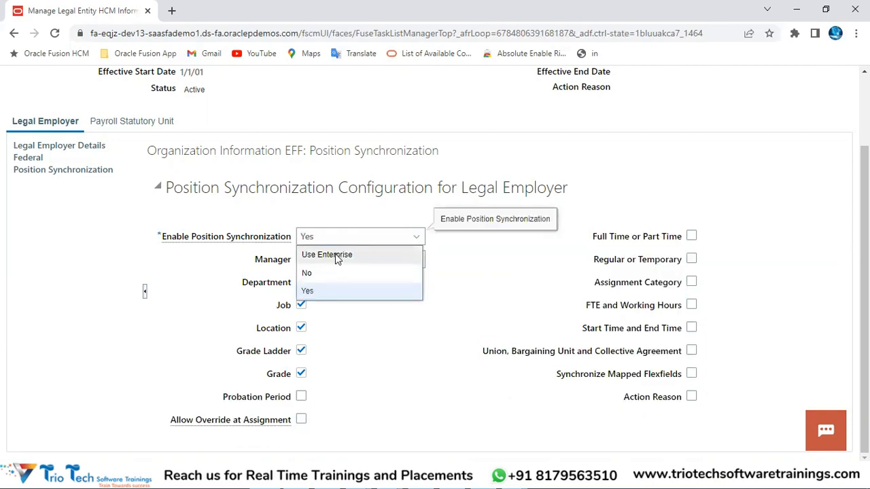
{"action": "left_click", "coordinate": [337, 256]}
{"action": "left_click", "coordinate": [331, 241]}
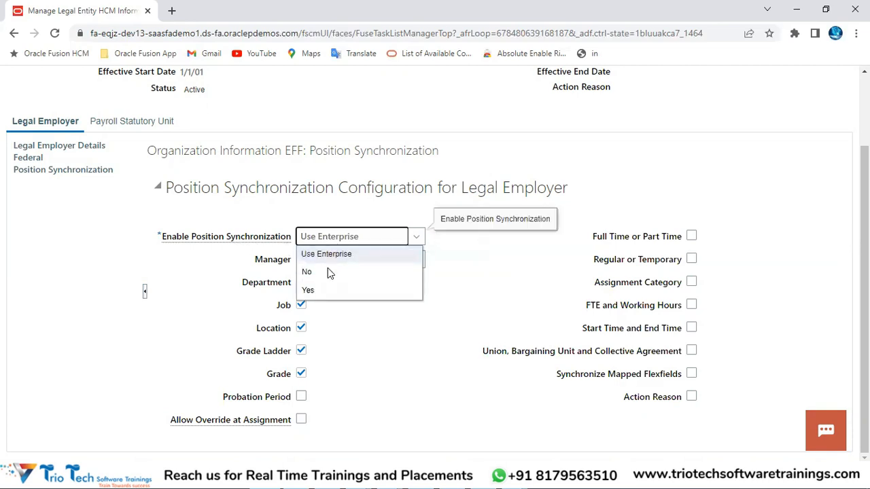
{"action": "left_click", "coordinate": [329, 273]}
{"action": "left_click", "coordinate": [358, 237]}
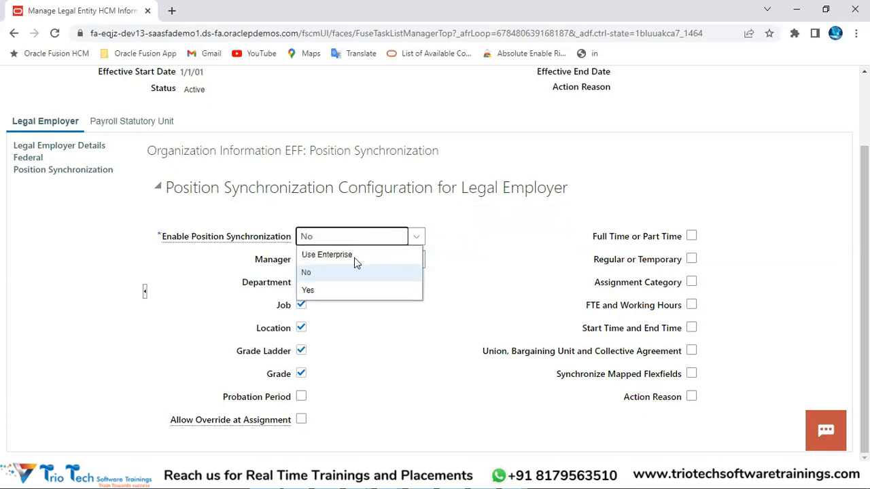
{"action": "left_click", "coordinate": [334, 296]}
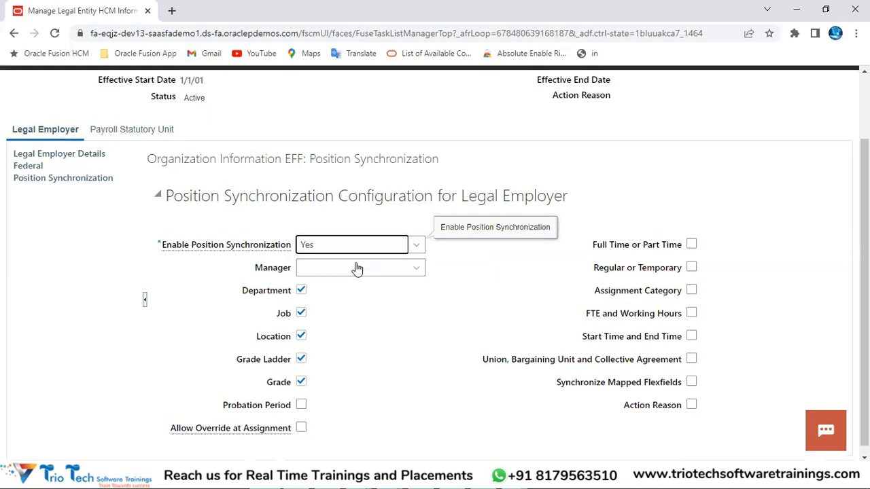
{"action": "scroll", "coordinate": [357, 269], "scroll_direction": "up", "scroll_amount": 1}
{"action": "left_click_drag", "start_coordinate": [225, 250], "coordinate": [337, 260]}
{"action": "scroll", "coordinate": [371, 305], "scroll_direction": "down", "scroll_amount": 1}
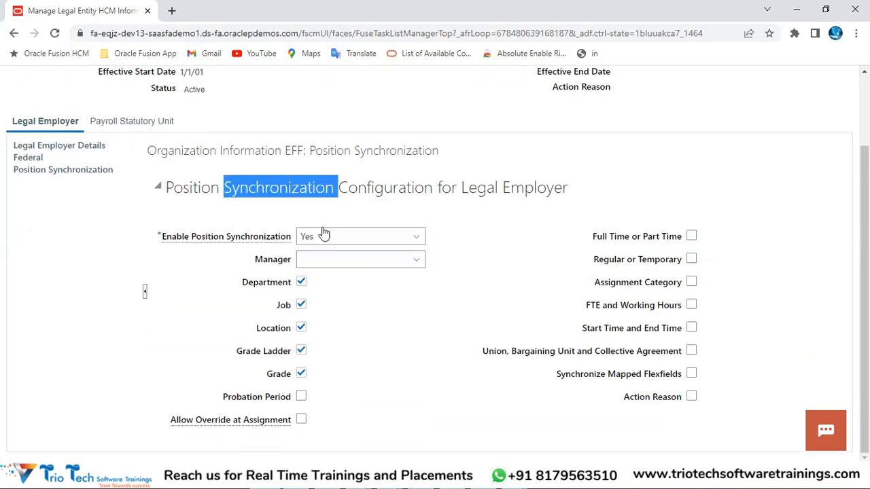
{"action": "left_click", "coordinate": [324, 234]}
{"action": "left_click", "coordinate": [314, 283]}
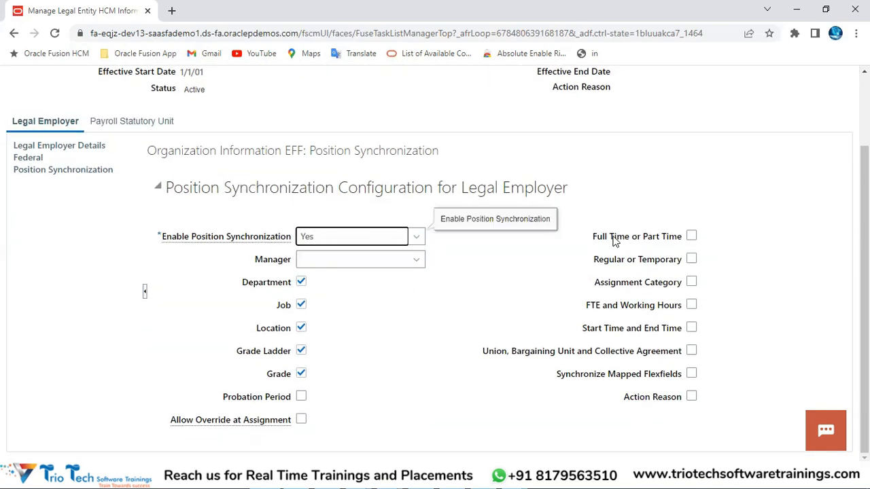
Try to submit the Vision University LE position synchronization changes, agreeing to continue with the request.
{"action": "scroll", "coordinate": [676, 207], "scroll_direction": "up", "scroll_amount": 2}
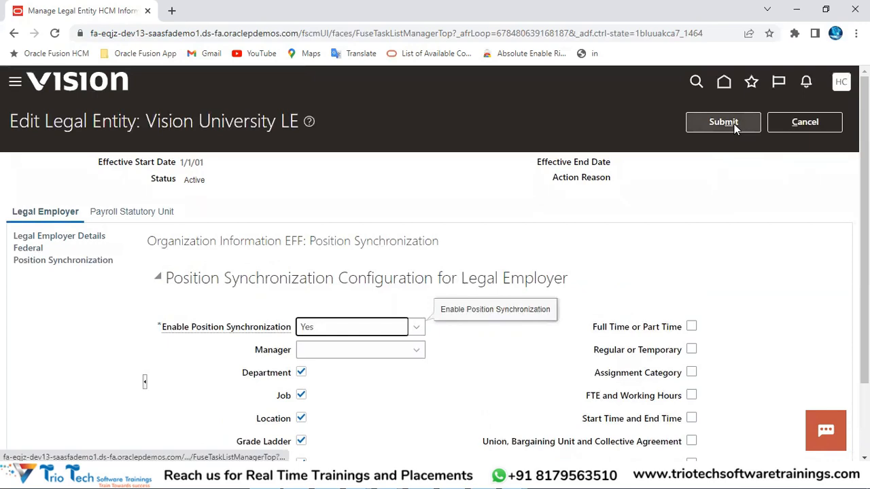
{"action": "left_click", "coordinate": [734, 129]}
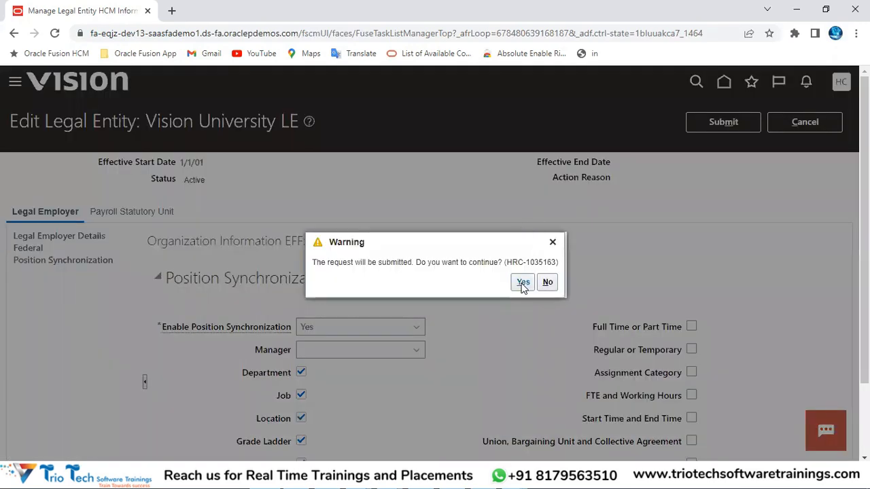
{"action": "left_click", "coordinate": [522, 284]}
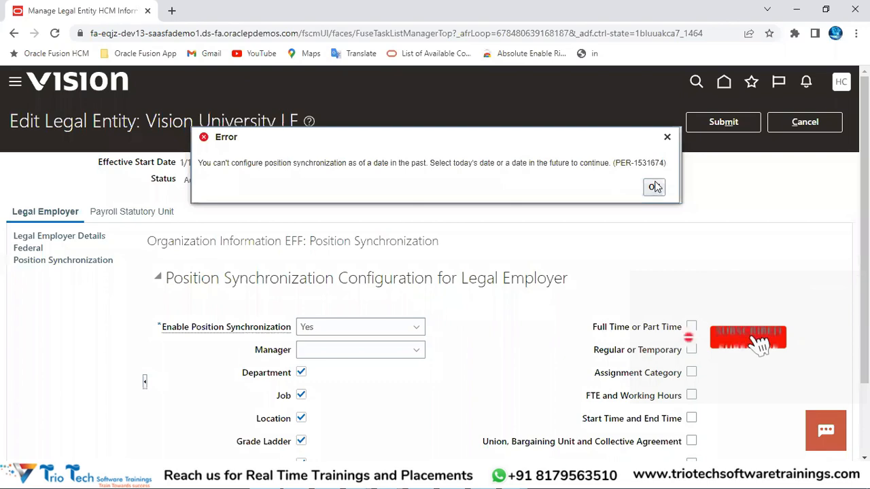
Dismiss the error message and leave the legal entity editing page for the home page.
{"action": "left_click", "coordinate": [654, 187]}
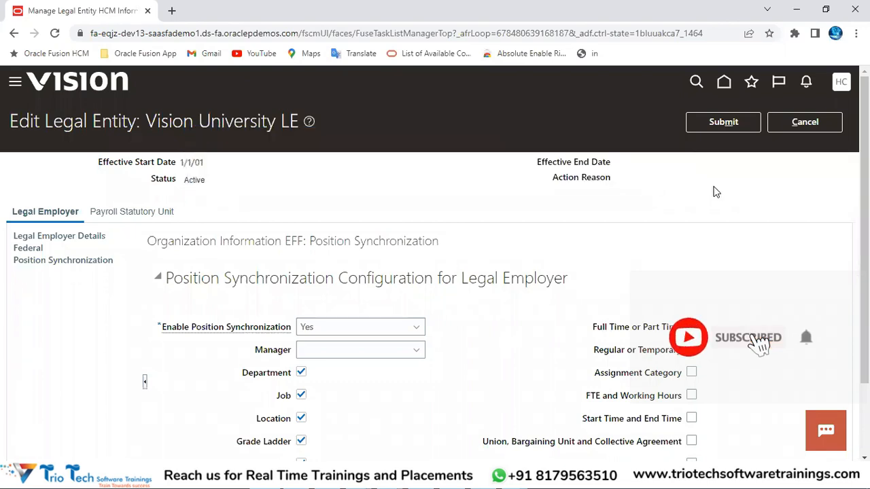
{"action": "left_click", "coordinate": [725, 83]}
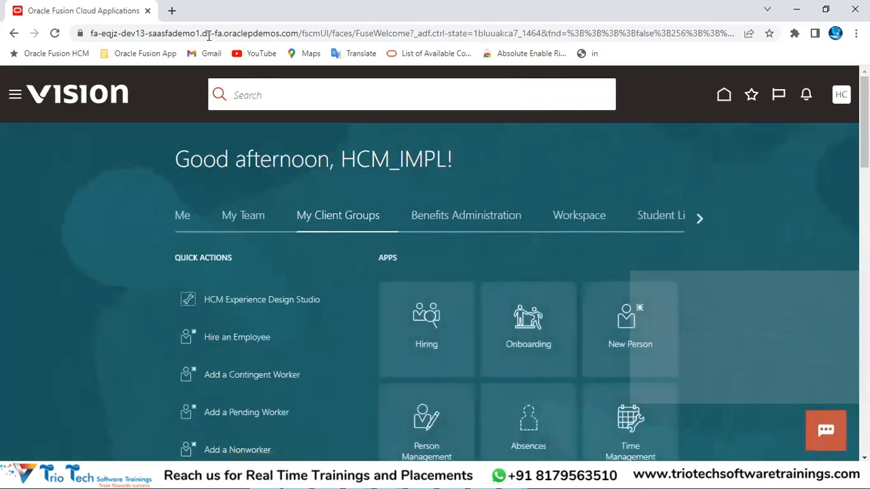
{"action": "left_click", "coordinate": [209, 34]}
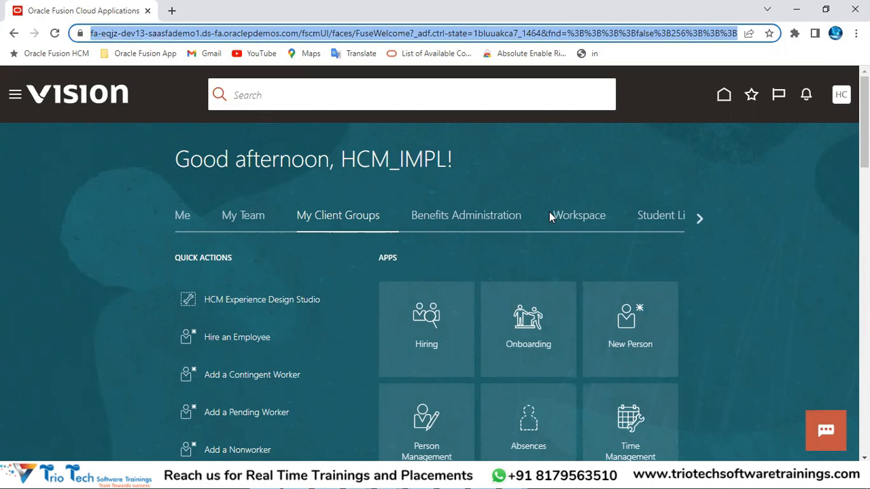
{"action": "scroll", "coordinate": [380, 241], "scroll_direction": "down", "scroll_amount": 1}
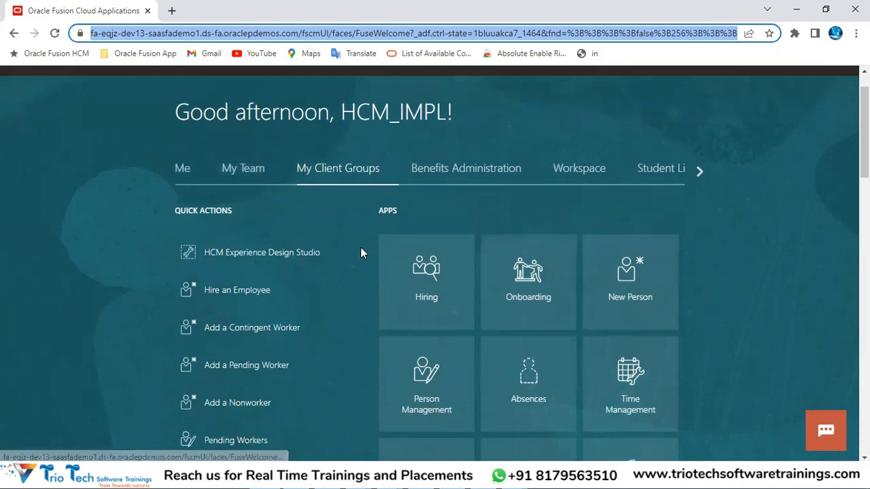
{"action": "scroll", "coordinate": [360, 252], "scroll_direction": "down", "scroll_amount": 2}
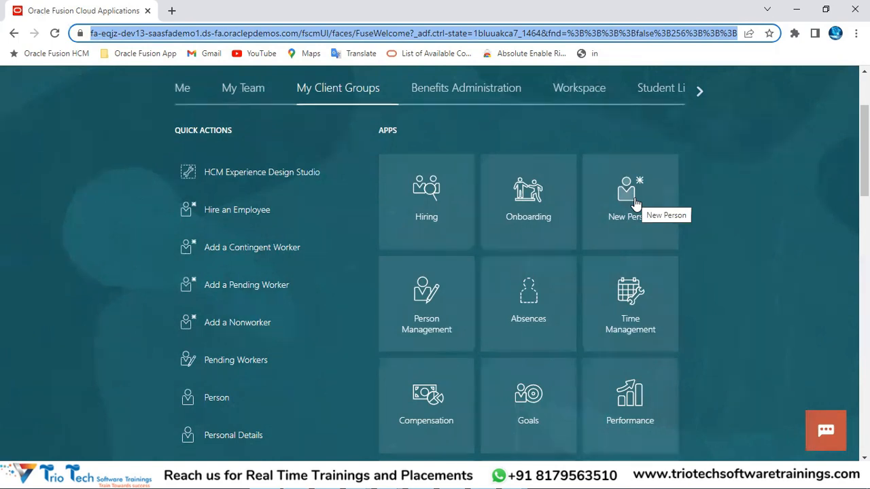
{"action": "left_click", "coordinate": [693, 188]}
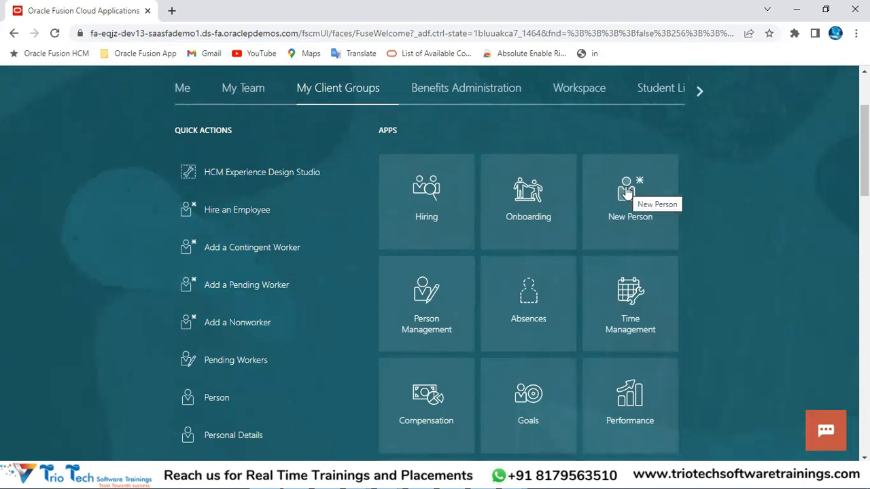
{"action": "scroll", "coordinate": [626, 193], "scroll_direction": "up", "scroll_amount": 3}
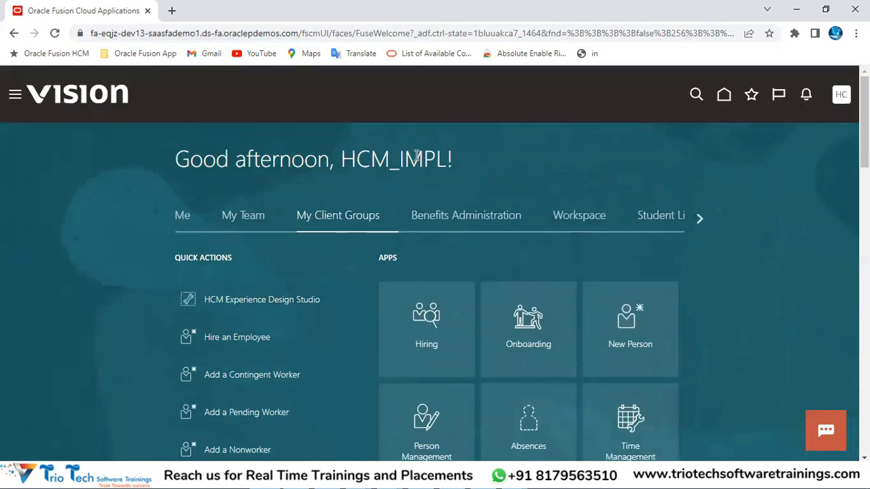